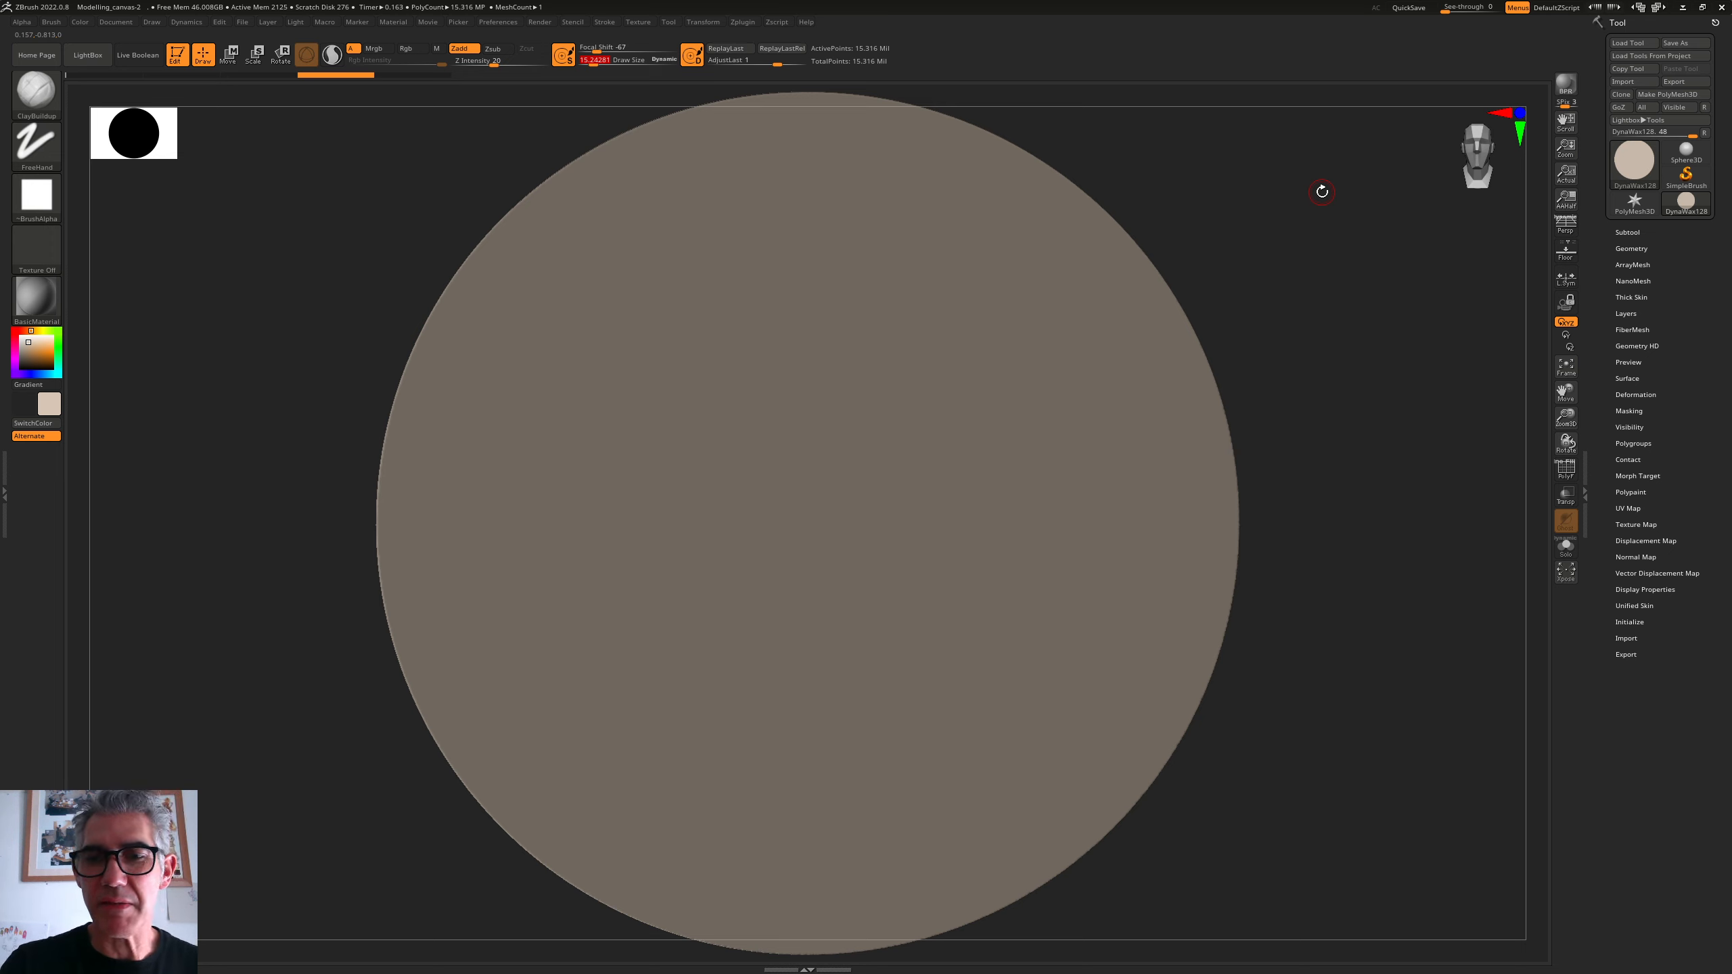
- Sculpt three separate zigzag strokes with the ClayBuildup brush, running from the sphere's top down to its right side
drag(811, 167, 784, 263)
drag(957, 308, 906, 423)
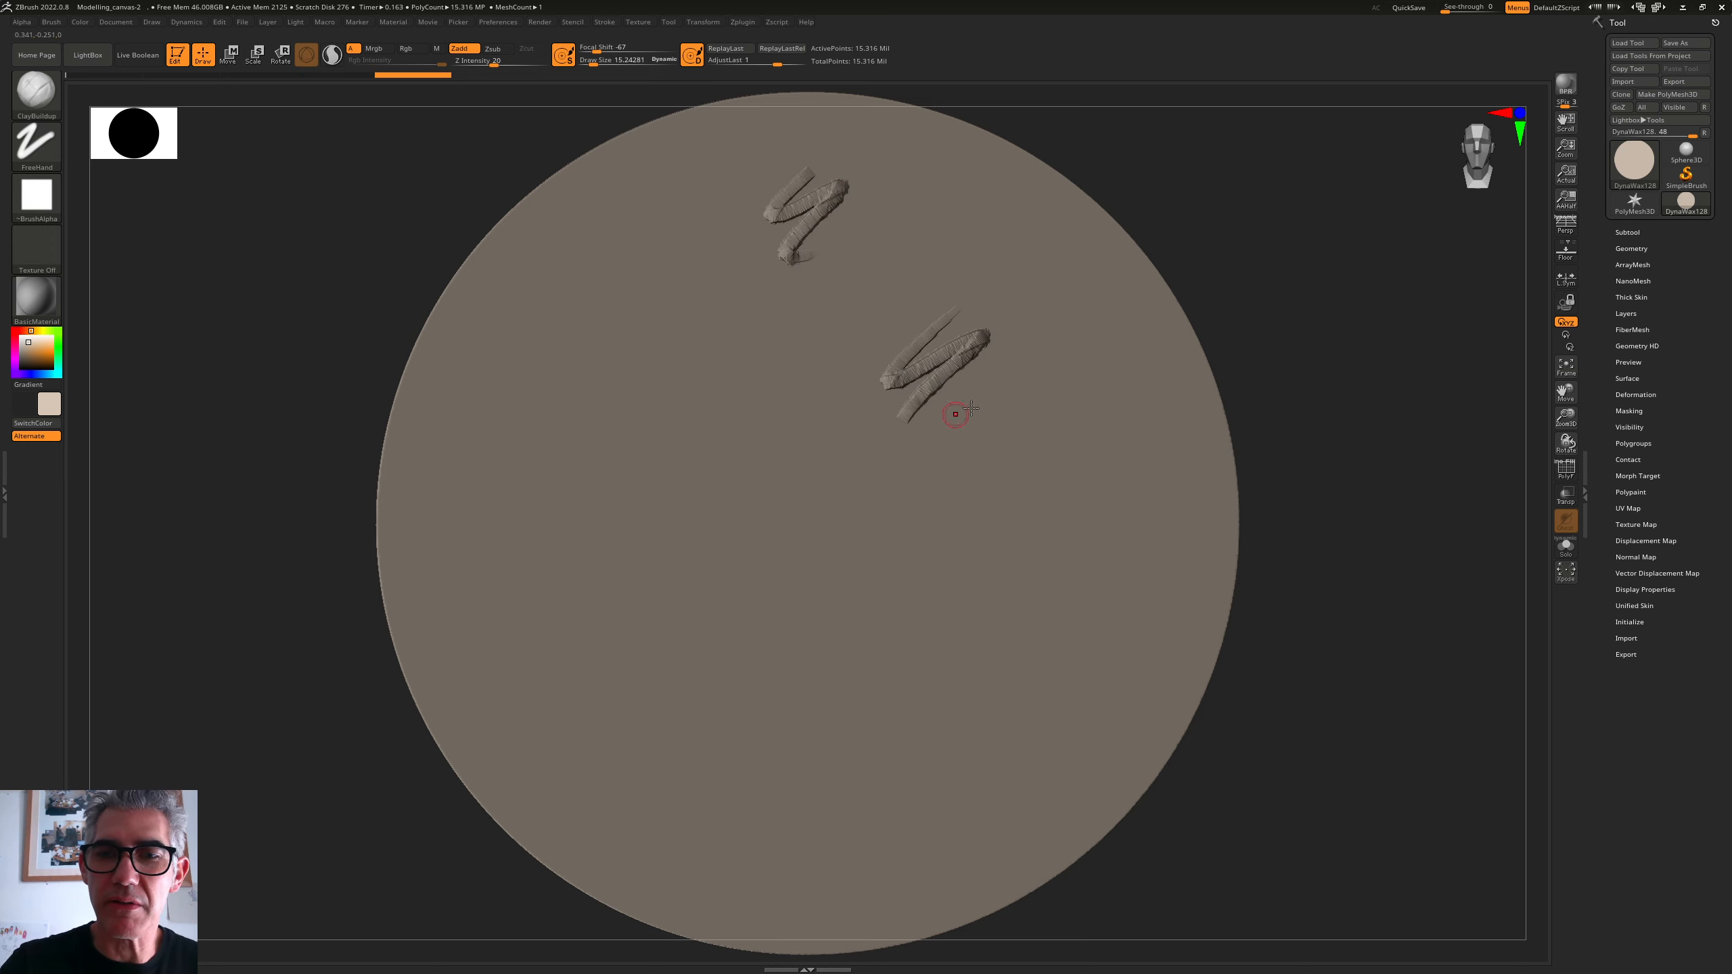
drag(1056, 439, 978, 570)
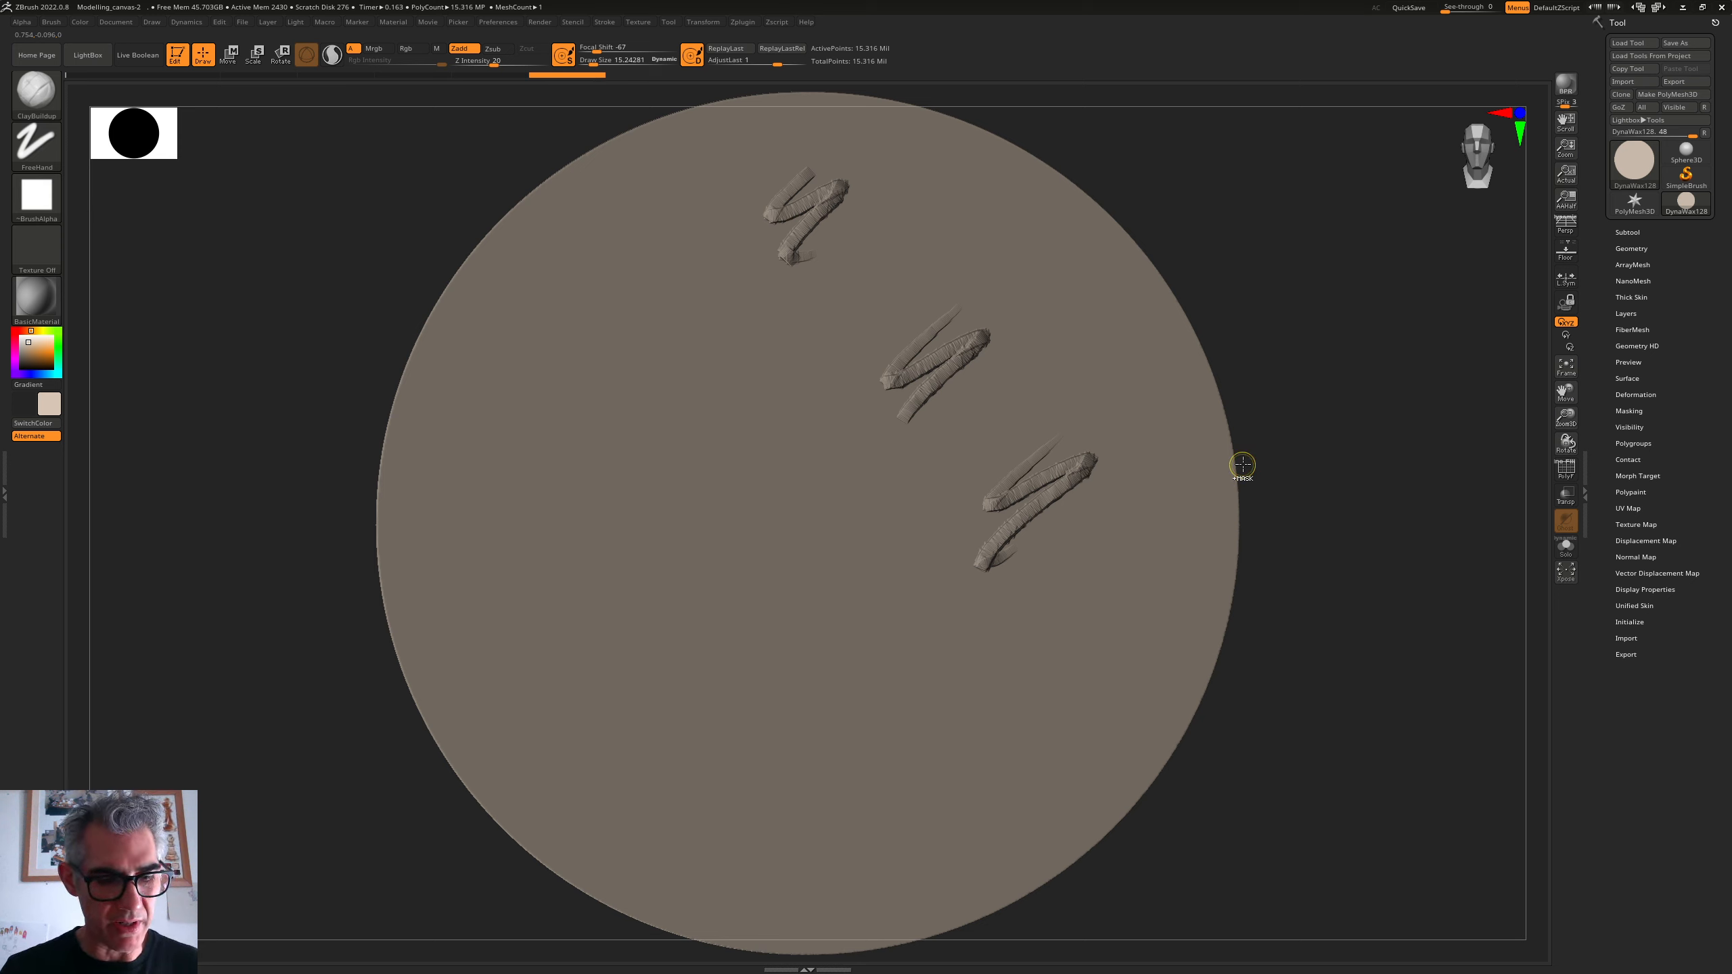
- Undo all three zigzag strokes on the sphere
key(ctrl+z)
key(ctrl+z)
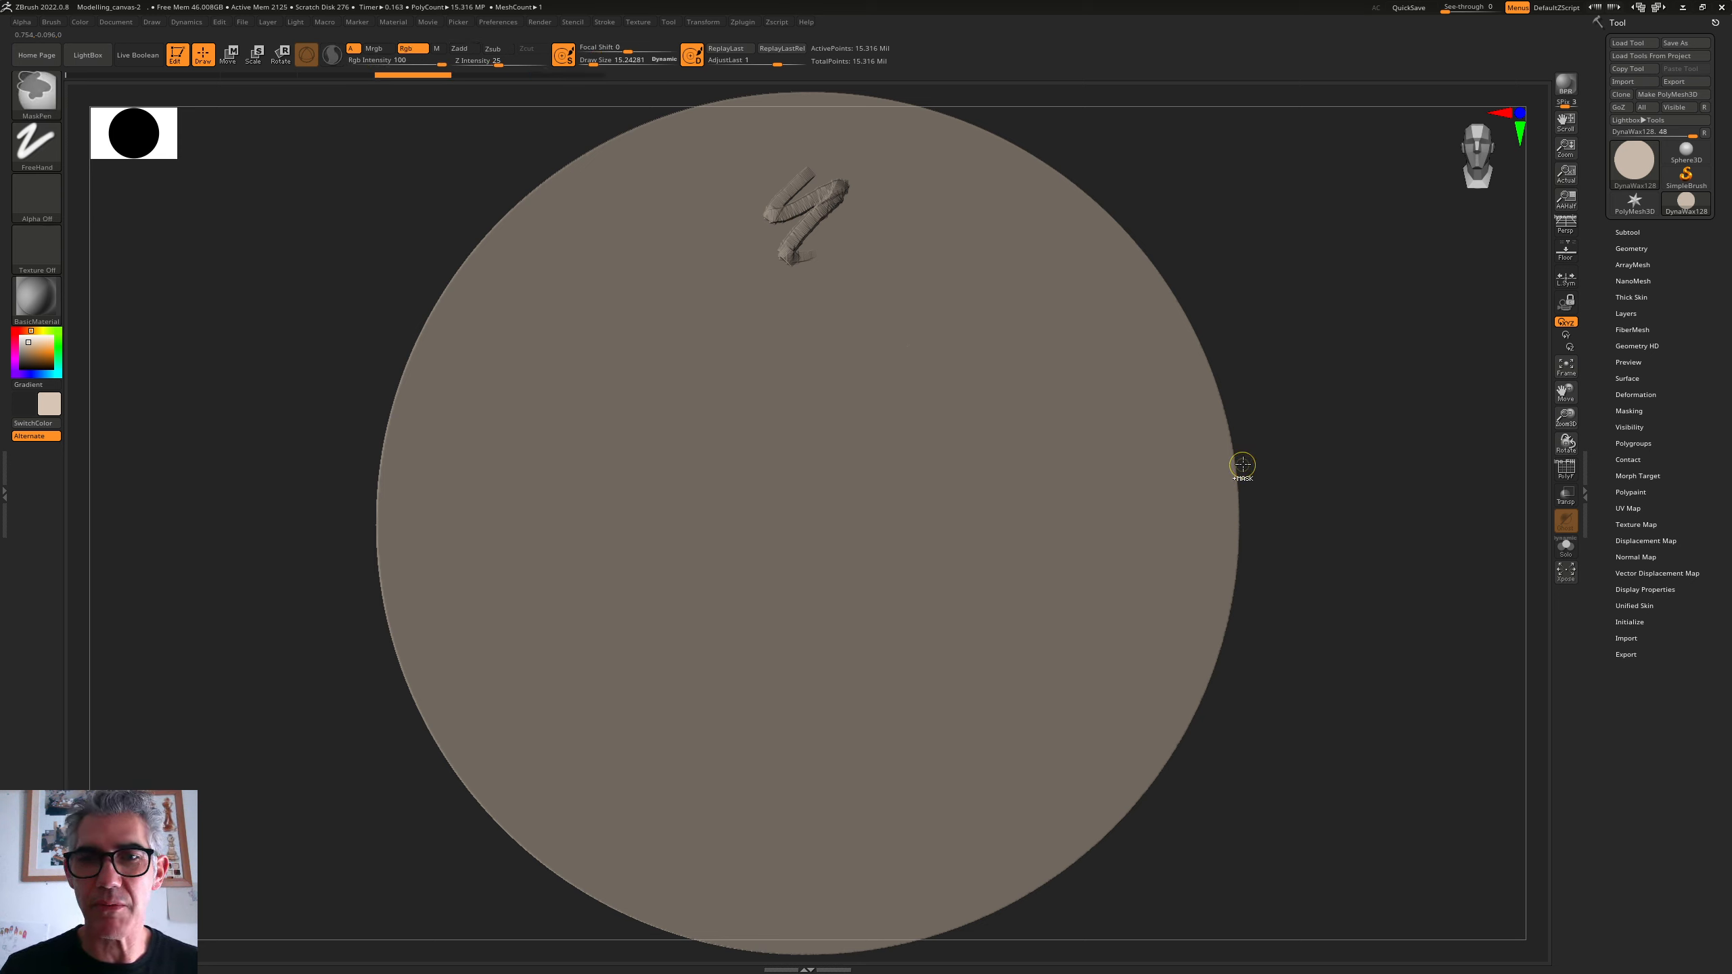
key(ctrl+z)
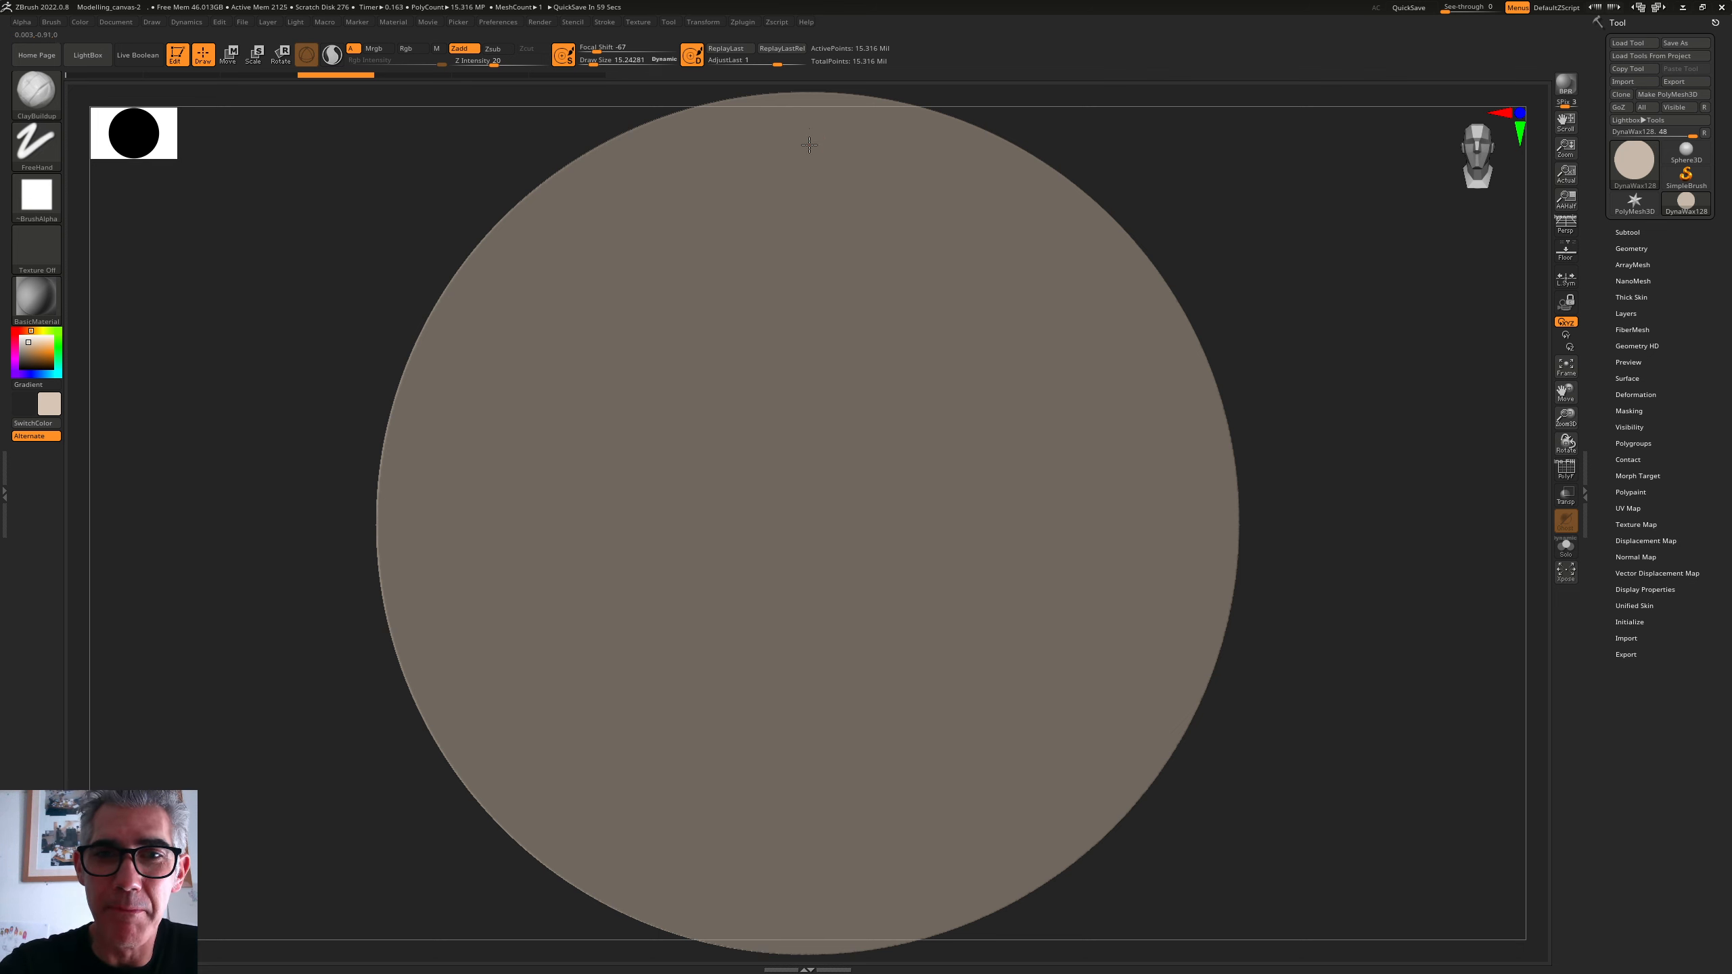
- Sculpt the numbers 1 to 6 clockwise around the sphere's edge like a clock face, from the top to the lower right
drag(810, 130, 807, 183)
mouse_move(934, 181)
mouse_down()
mouse_move(926, 242)
mouse_move(999, 254)
mouse_up()
drag(1084, 298, 1038, 426)
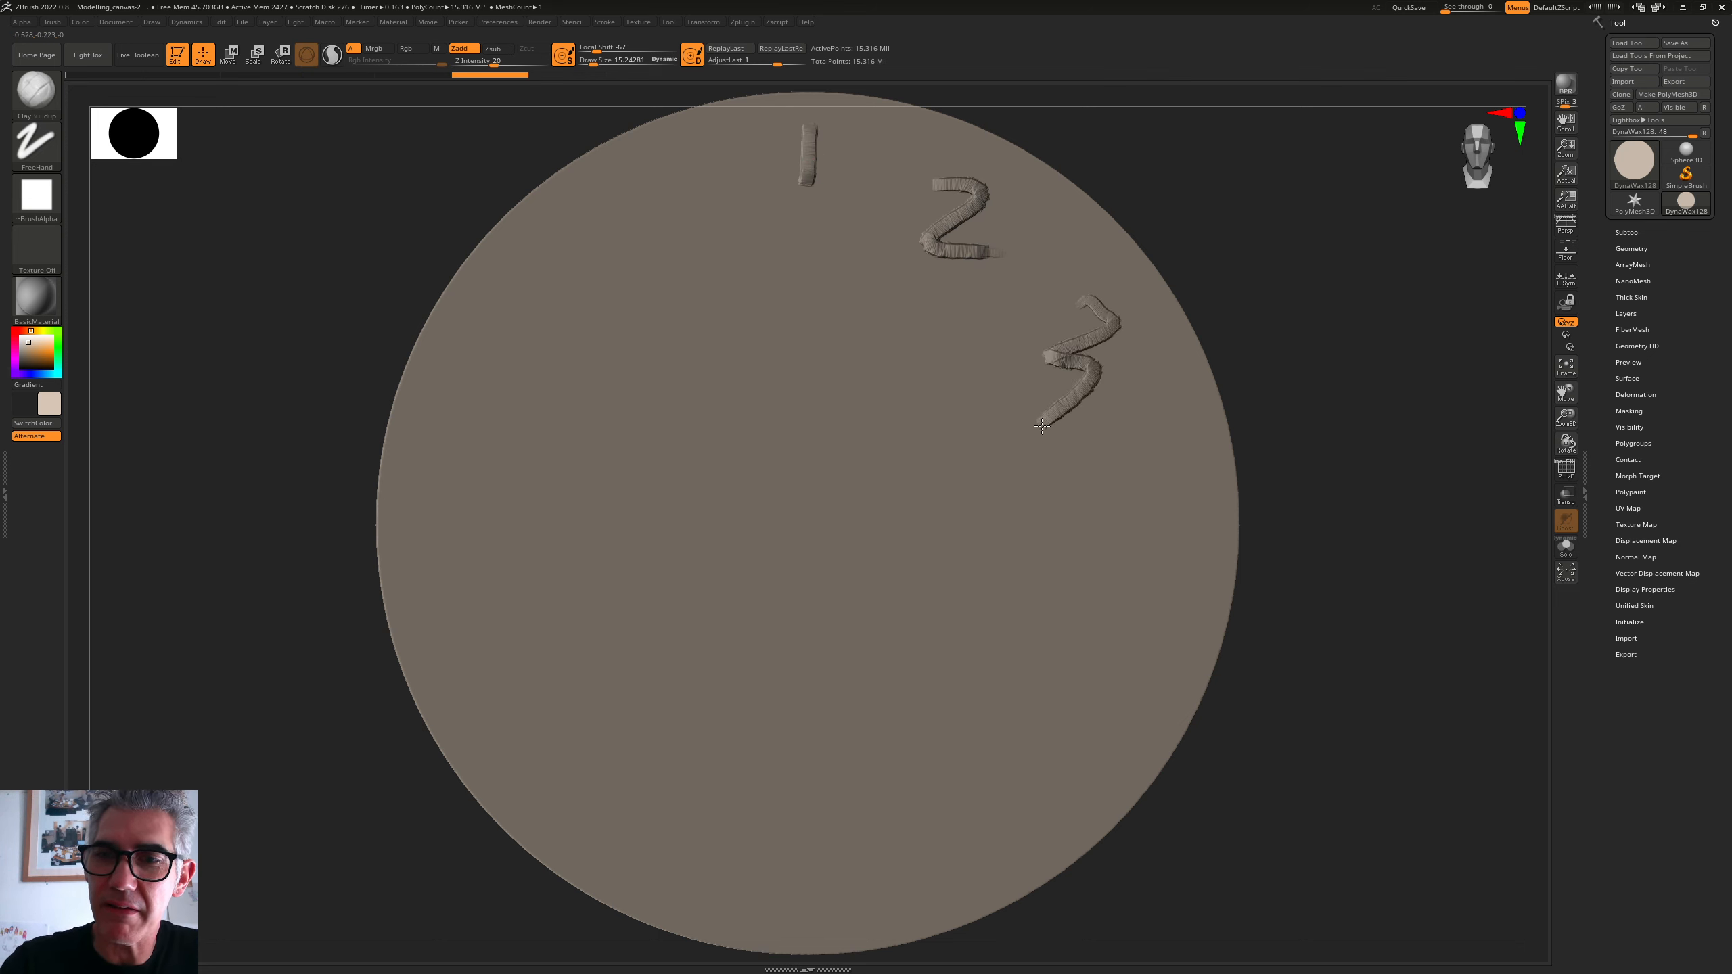
mouse_move(1153, 449)
mouse_down()
mouse_move(1126, 480)
mouse_move(1177, 503)
mouse_up()
drag(1157, 479, 1117, 572)
mouse_move(1086, 656)
mouse_down()
mouse_move(1075, 745)
mouse_move(1158, 653)
mouse_up()
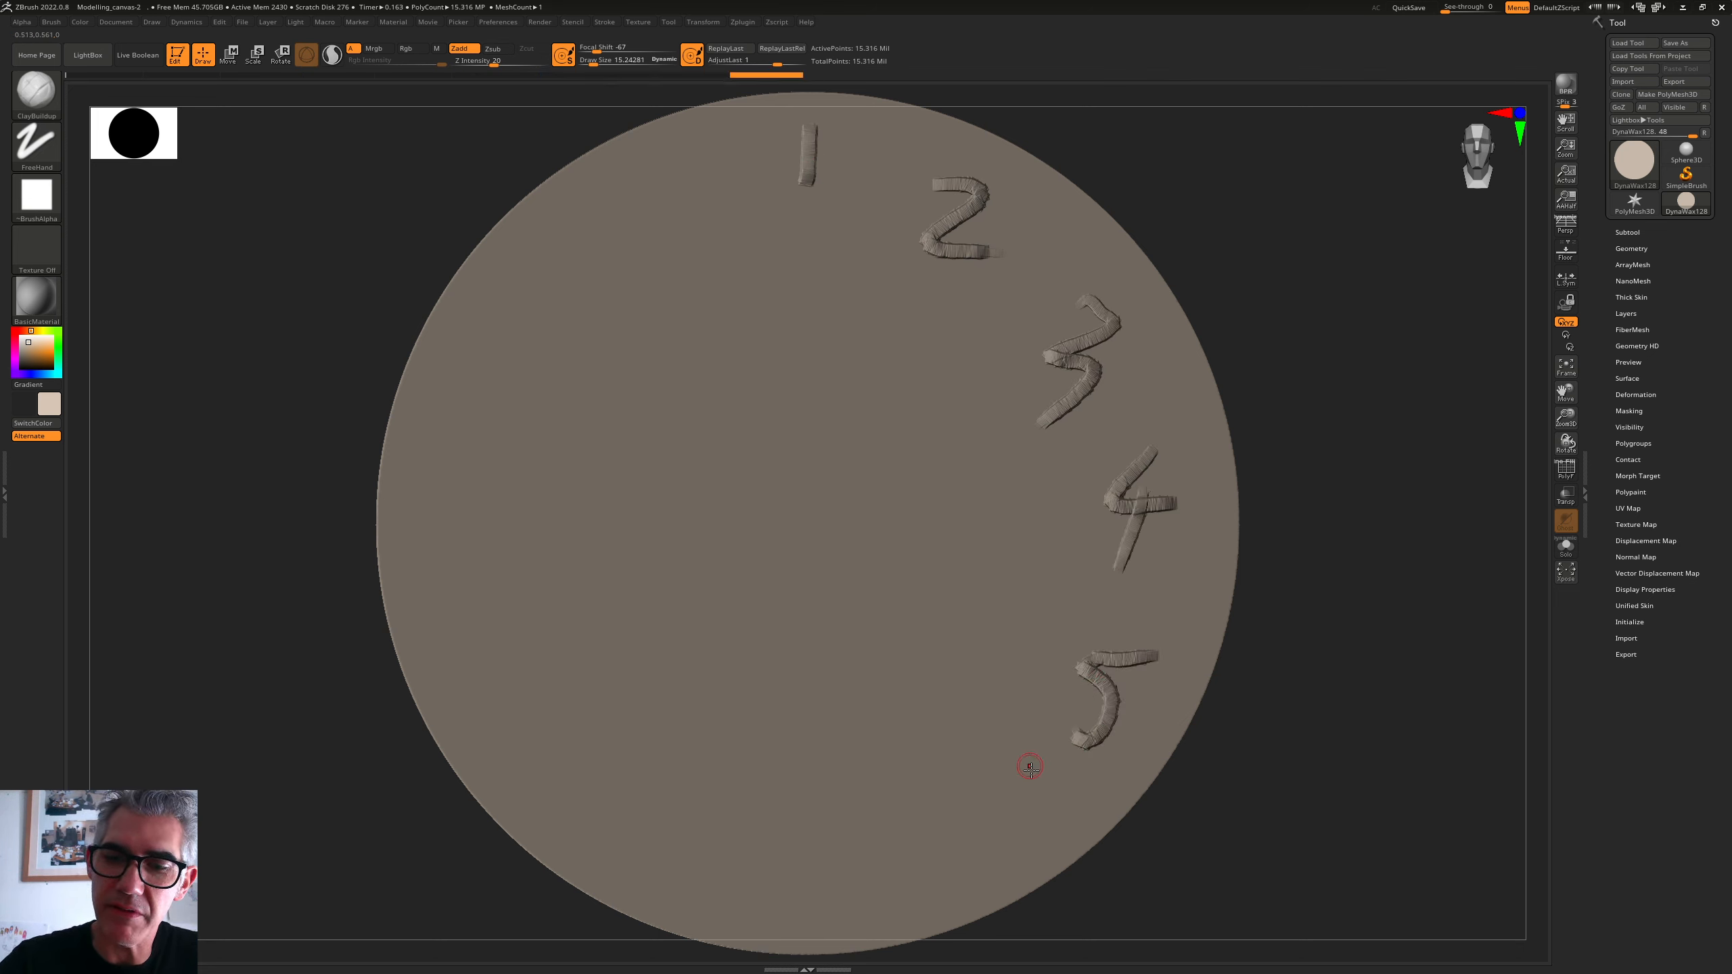
mouse_move(1020, 782)
mouse_down()
mouse_move(1015, 861)
mouse_move(987, 844)
mouse_up()
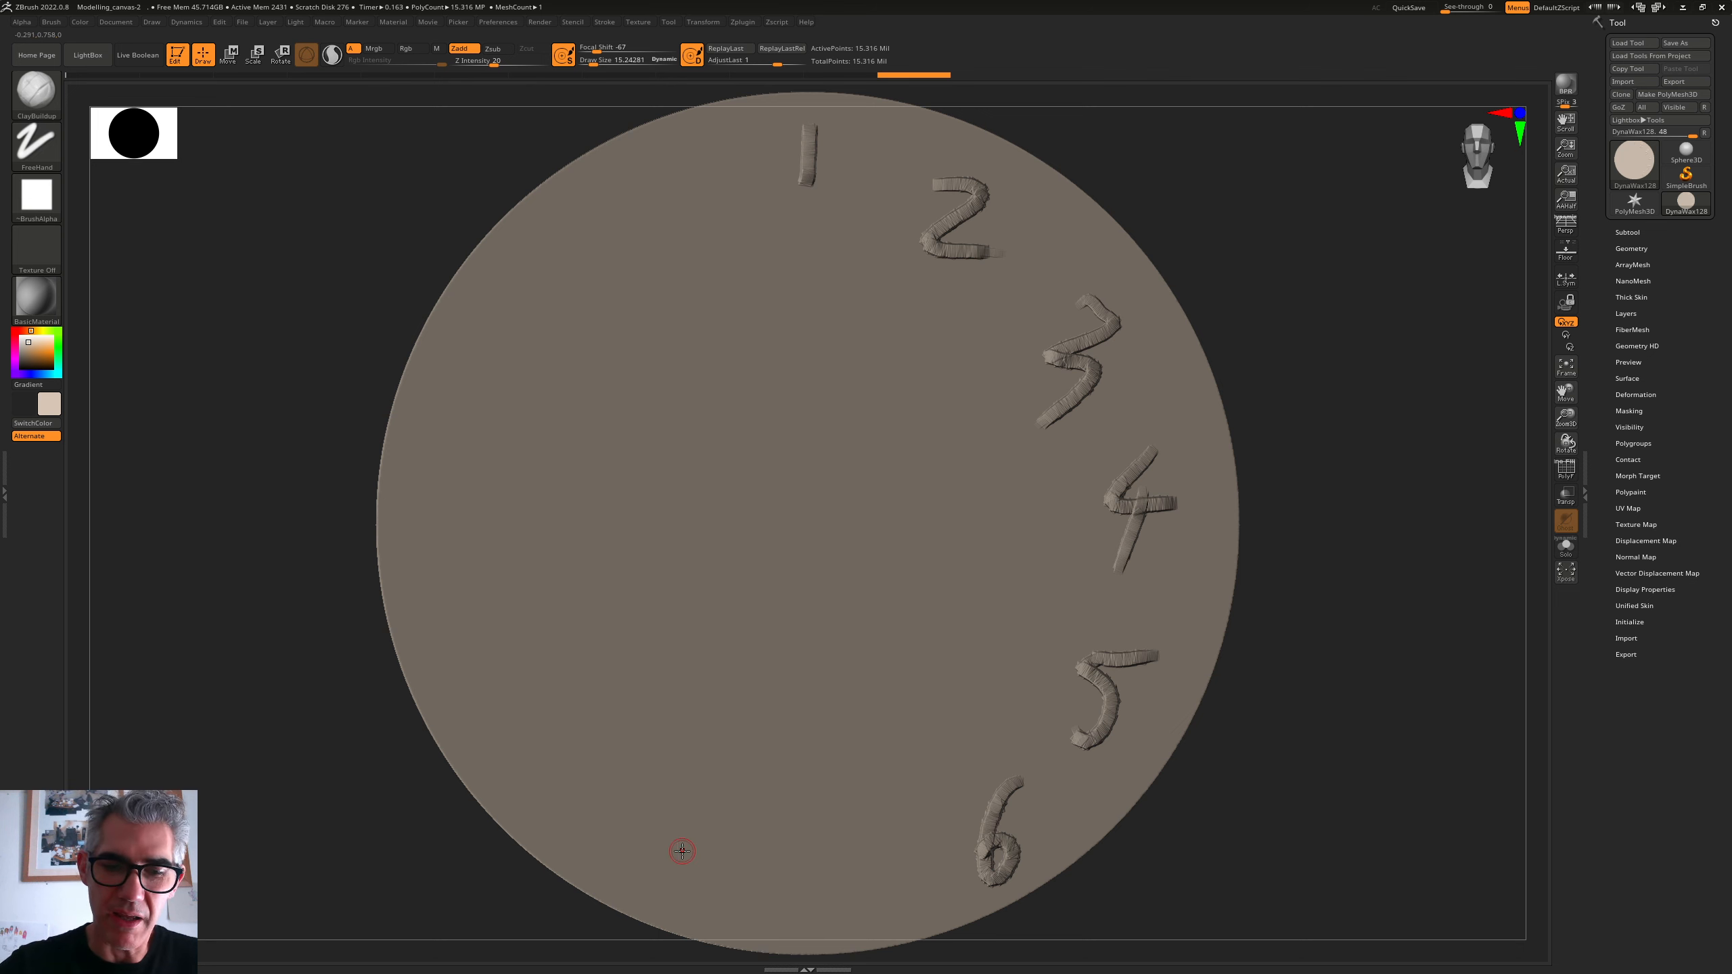
- Sculpt the letters BUM along the clock face's lower edge, followed by the numbers 7, 8 and 9 up its left side
mouse_move(701, 911)
mouse_down()
mouse_move(726, 888)
mouse_move(711, 915)
mouse_up()
mouse_move(746, 866)
mouse_down()
mouse_move(764, 845)
mouse_move(849, 878)
mouse_up()
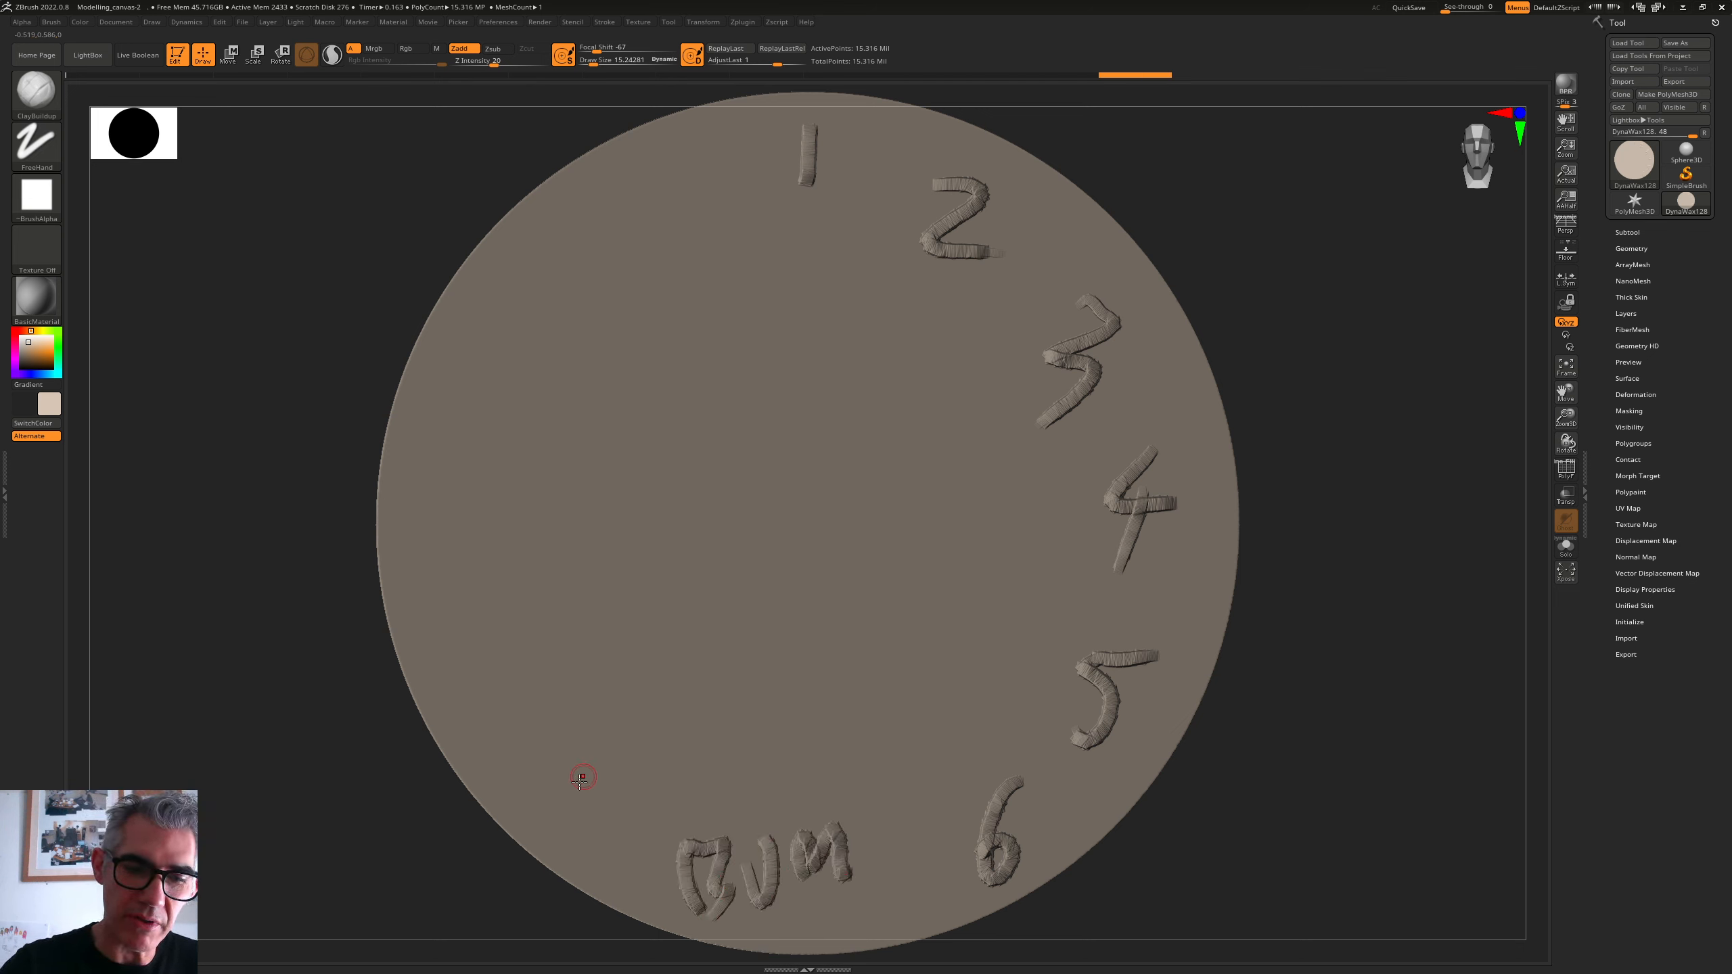
drag(560, 790, 595, 860)
mouse_move(473, 699)
mouse_down()
mouse_move(486, 773)
mouse_move(492, 744)
mouse_up()
mouse_move(439, 580)
mouse_down()
mouse_move(432, 647)
mouse_move(441, 593)
mouse_up()
- Sculpt the numbers 10, 11 and 12 up the clock face's left edge, plus a looped clock hand from the center toward the 1
drag(430, 449, 424, 515)
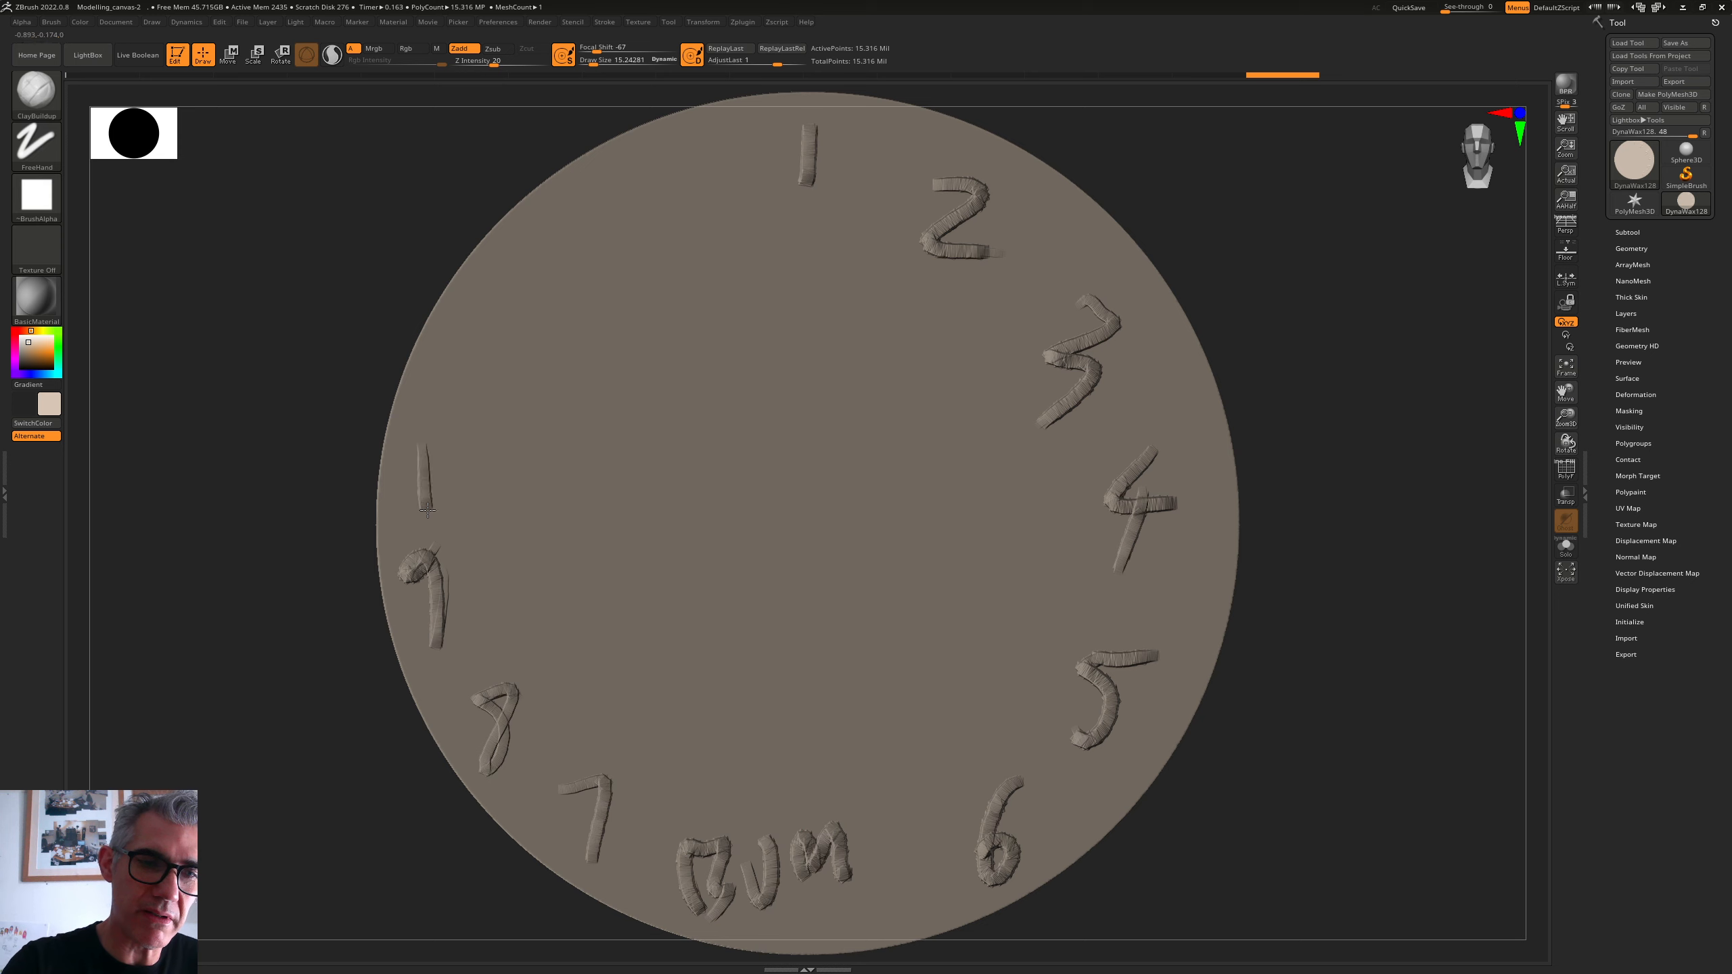
drag(471, 411, 486, 423)
drag(481, 292, 486, 372)
drag(521, 257, 524, 327)
drag(592, 202, 677, 220)
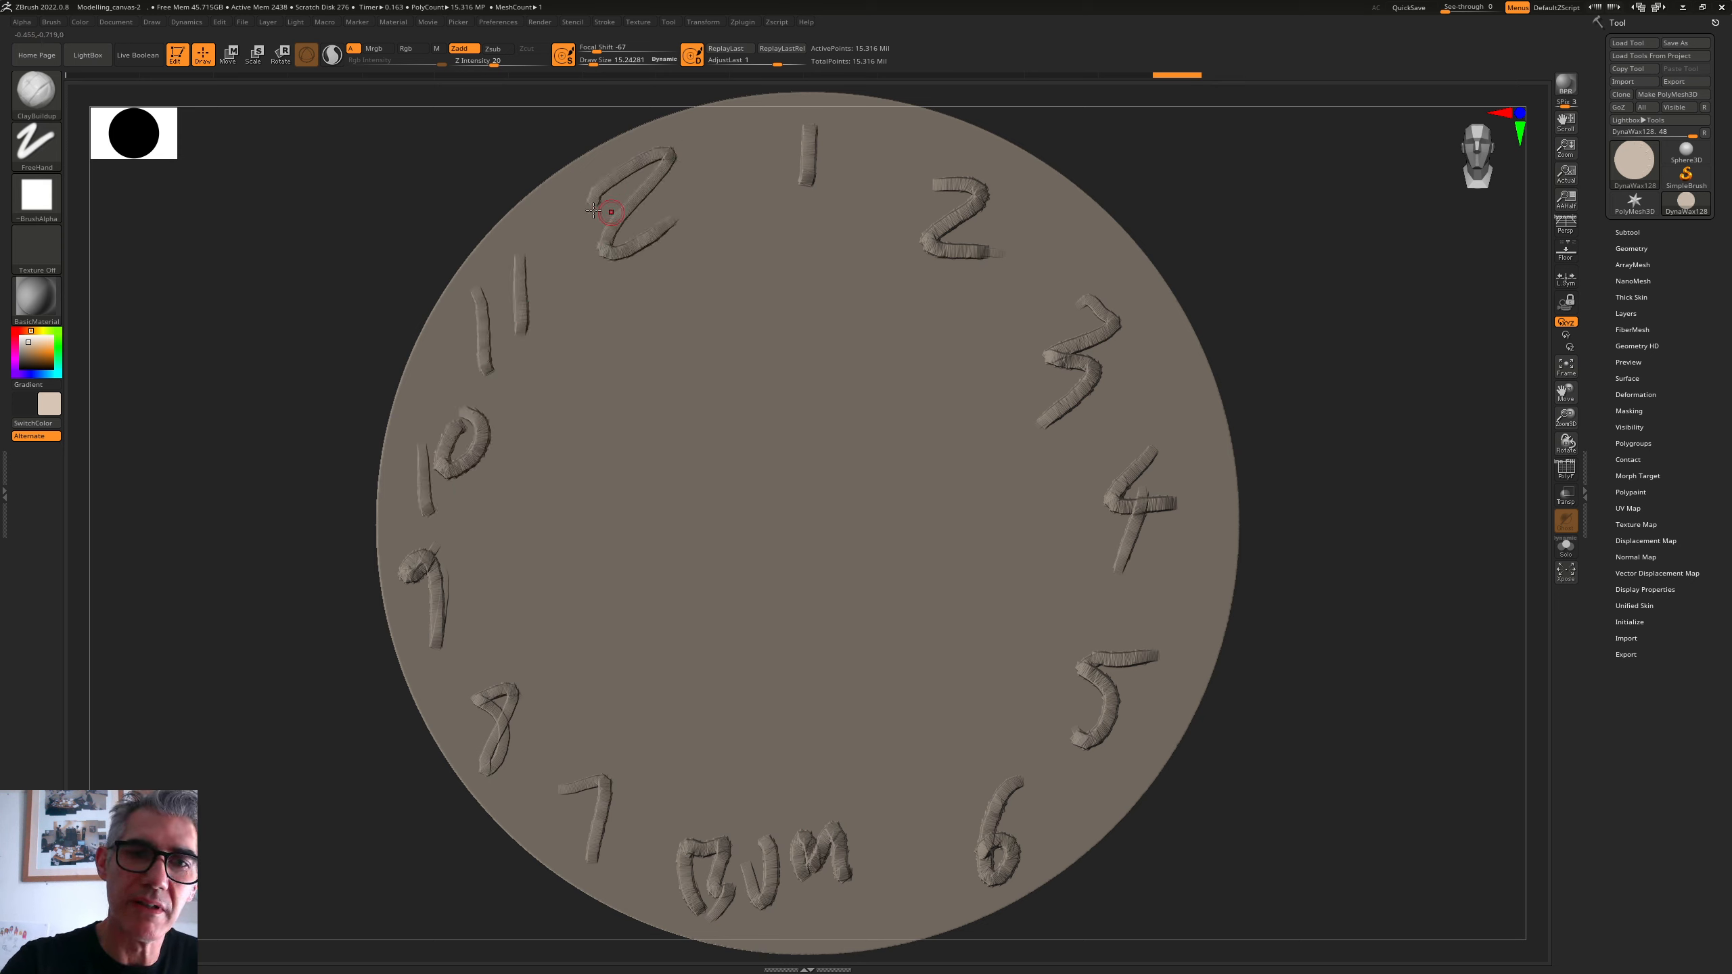
drag(566, 192, 582, 289)
drag(783, 507, 820, 227)
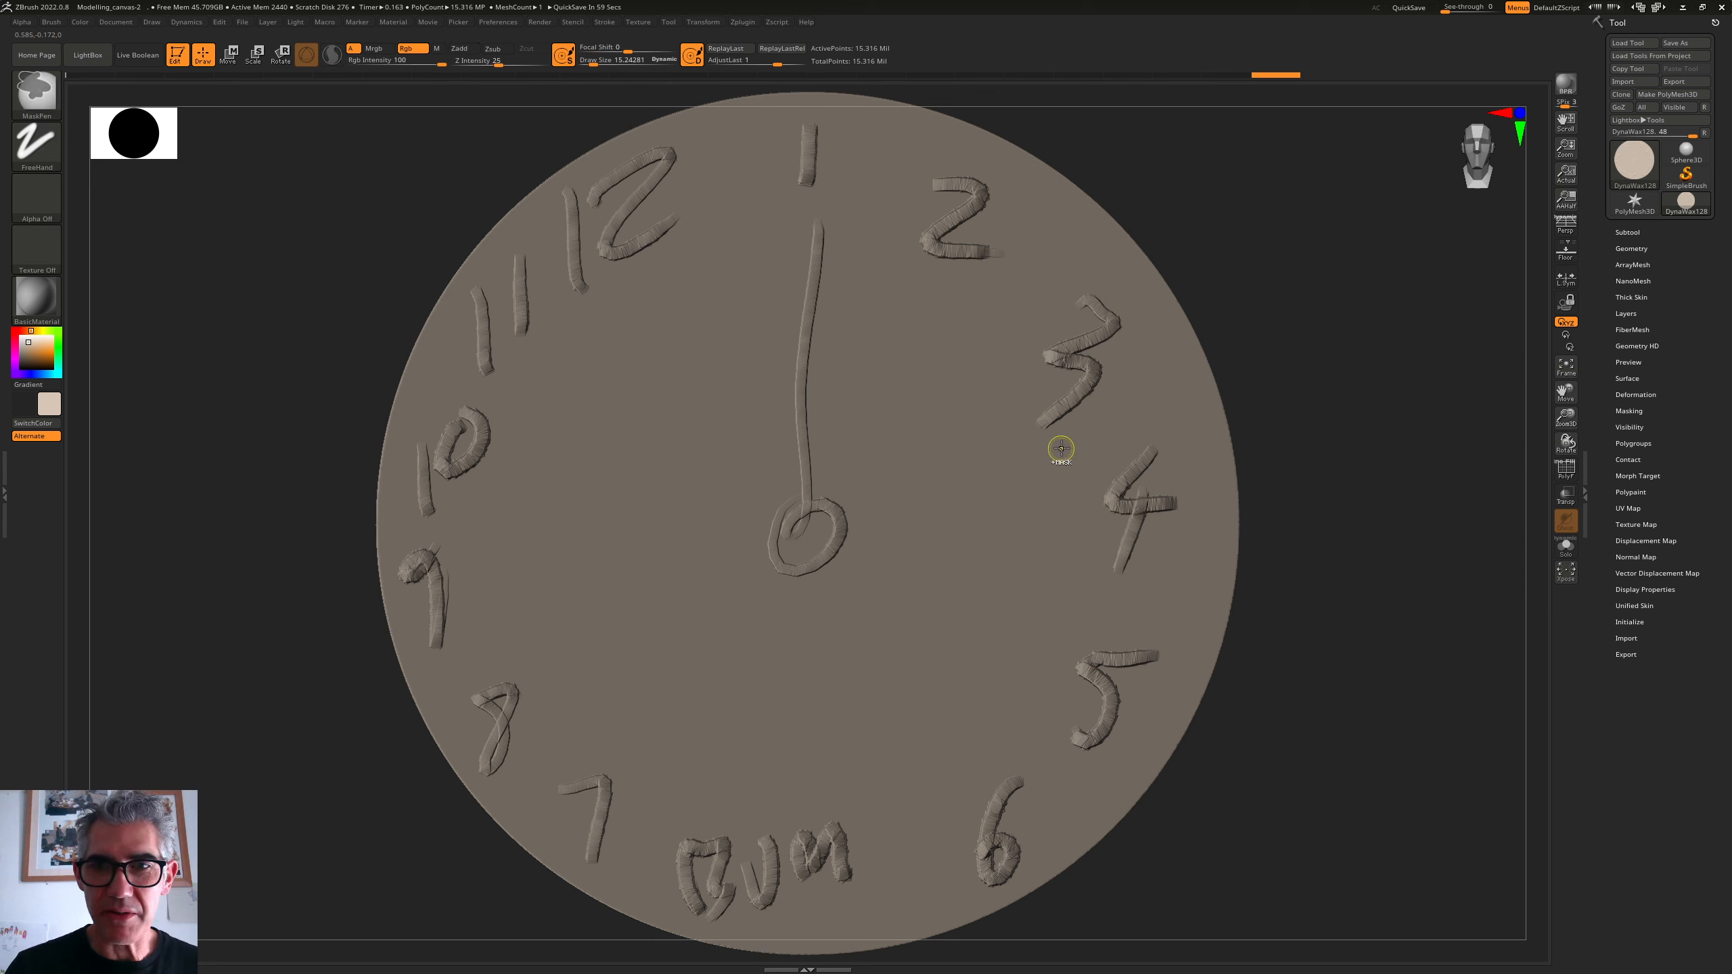
- Step back through the undo history until only the numbers 1 to 6 remain on the clock face
key(ctrl+z)
key(ctrl+z)
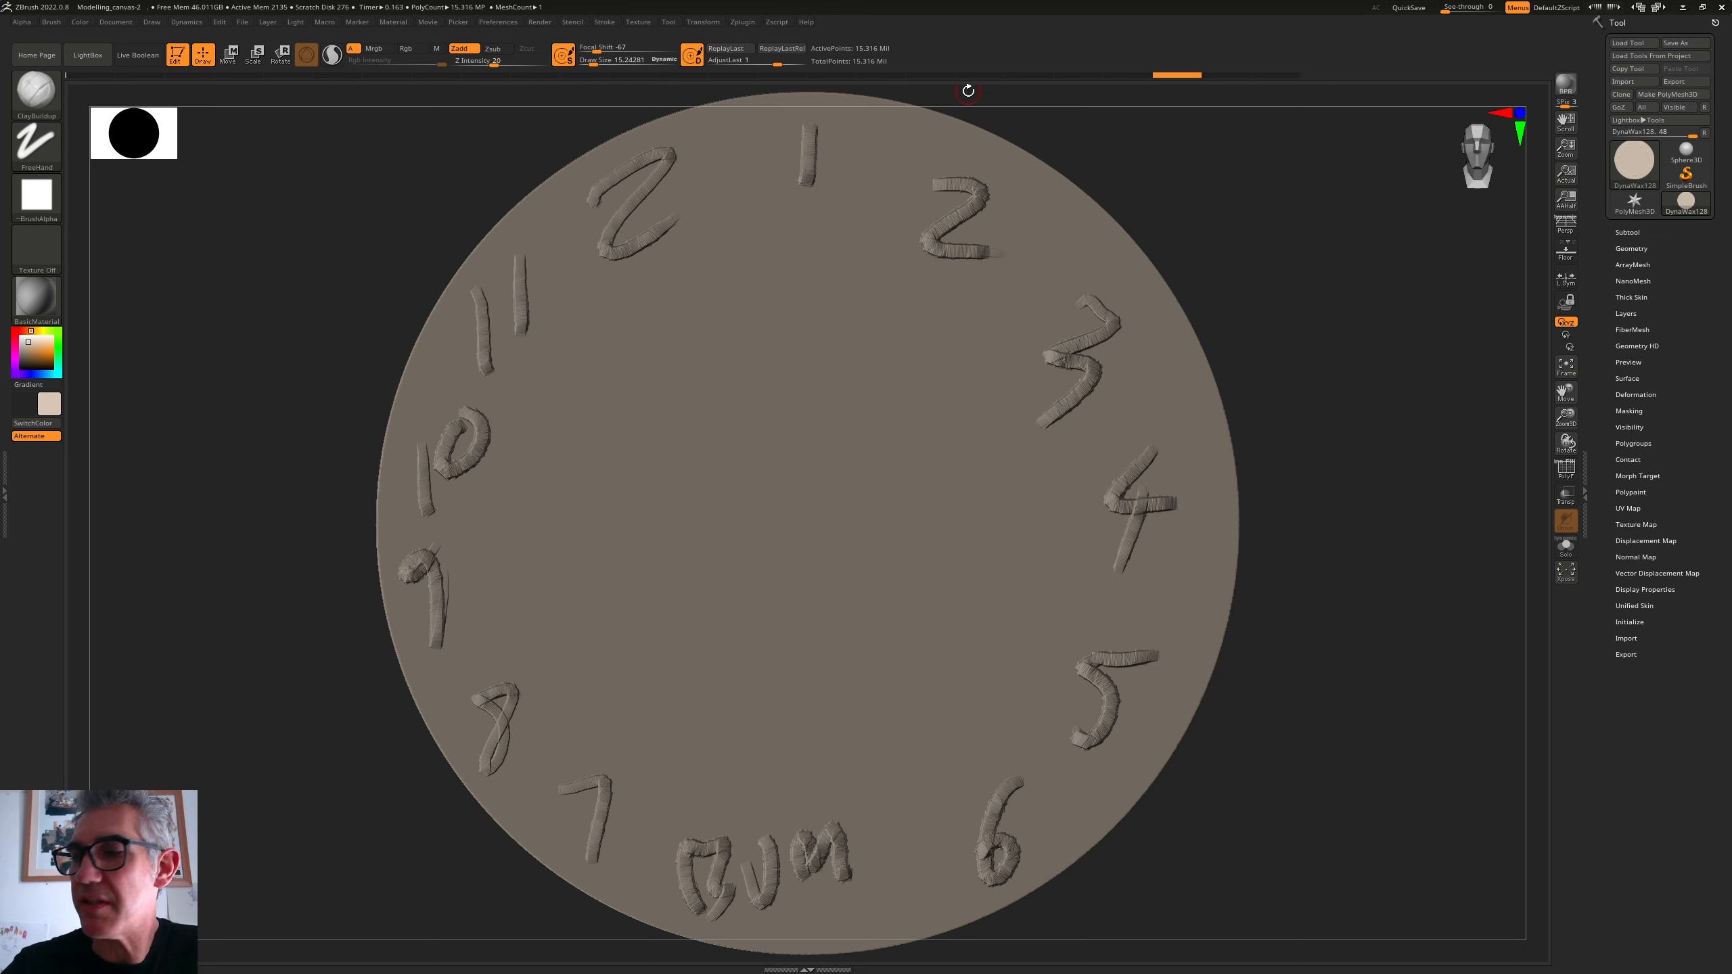
click(882, 75)
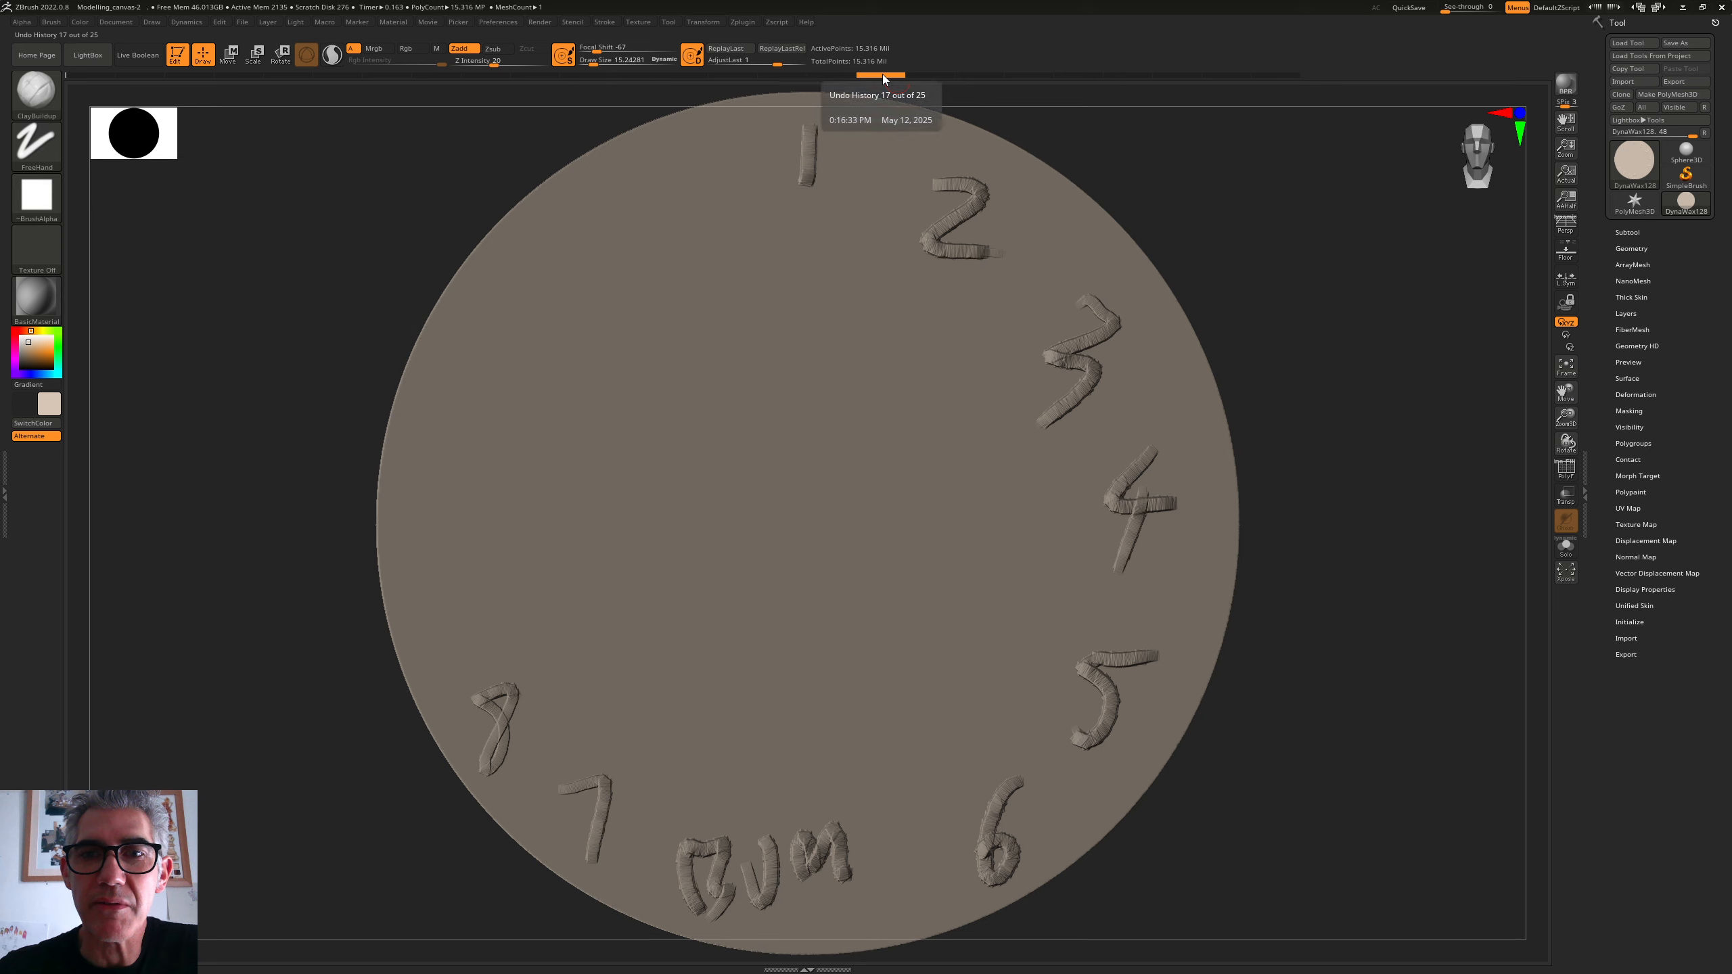
click(833, 75)
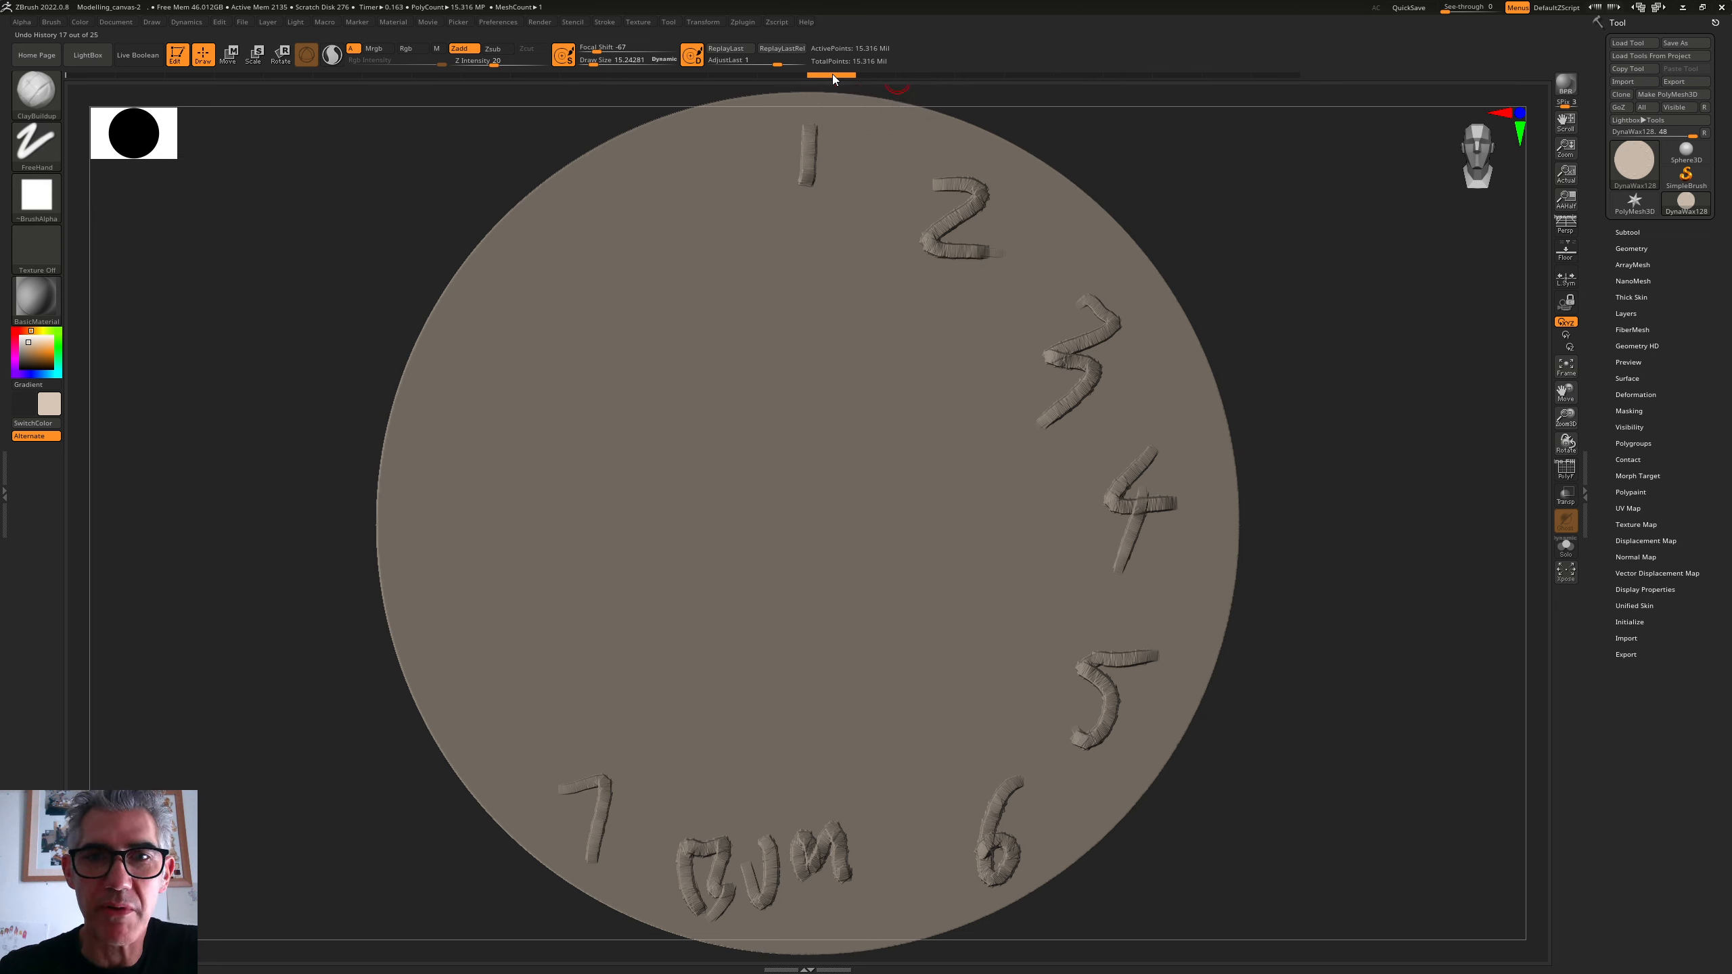
click(790, 75)
click(732, 76)
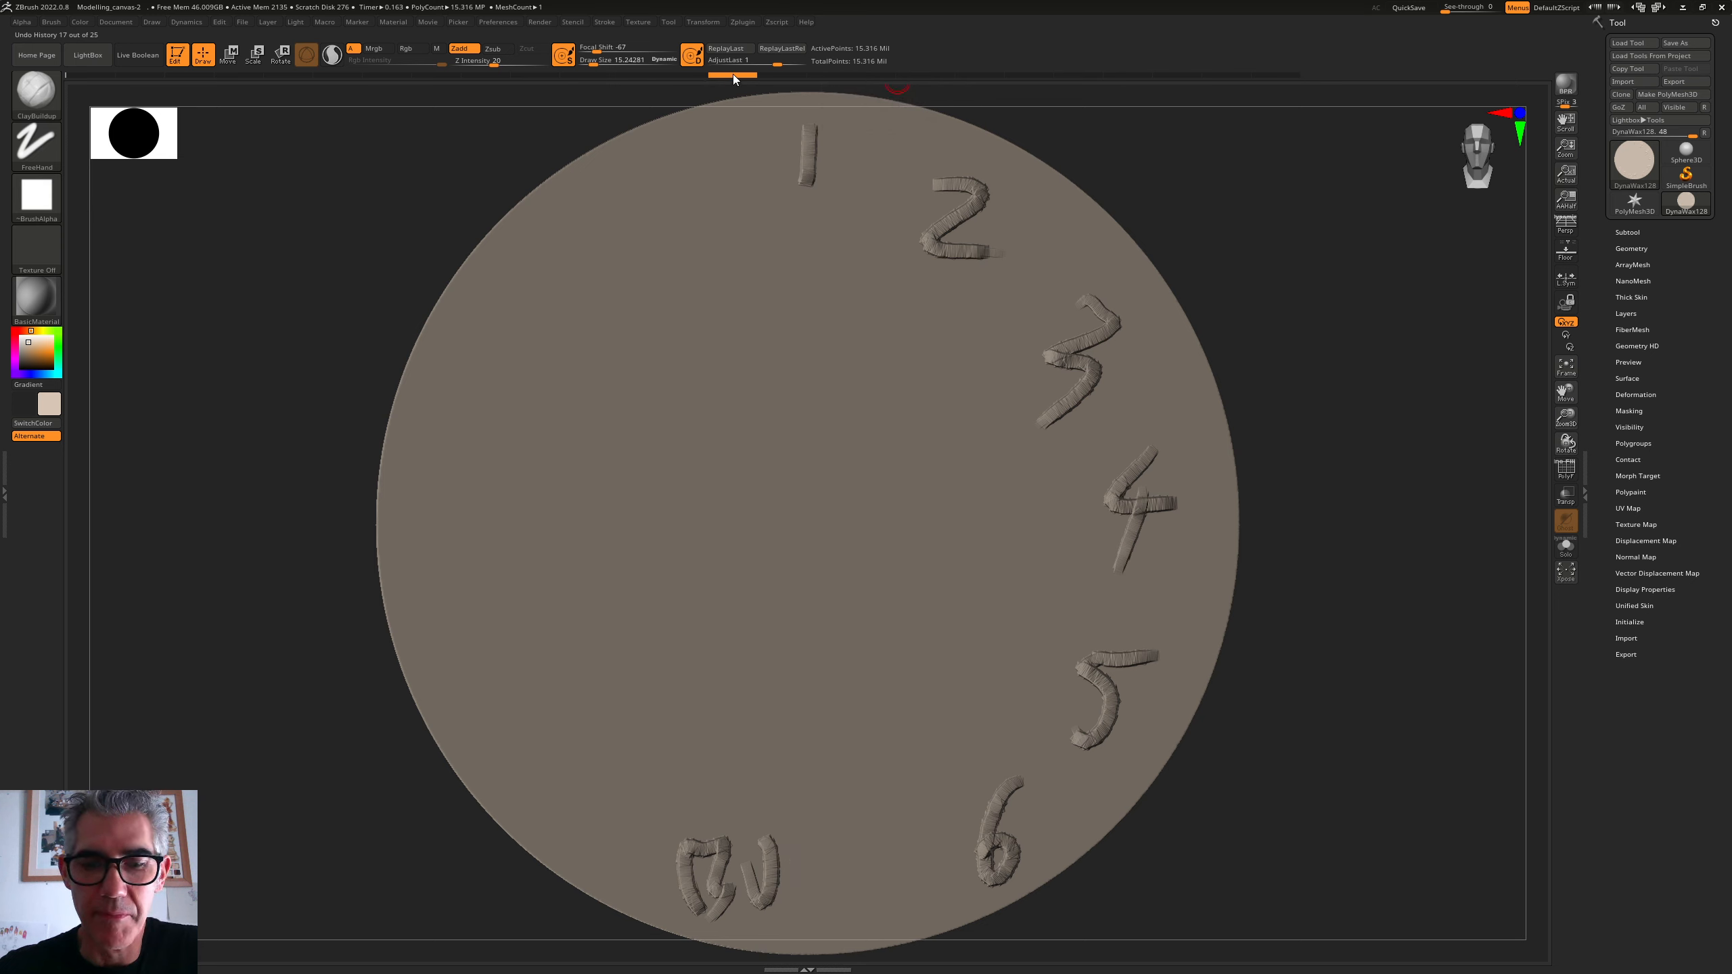
click(685, 73)
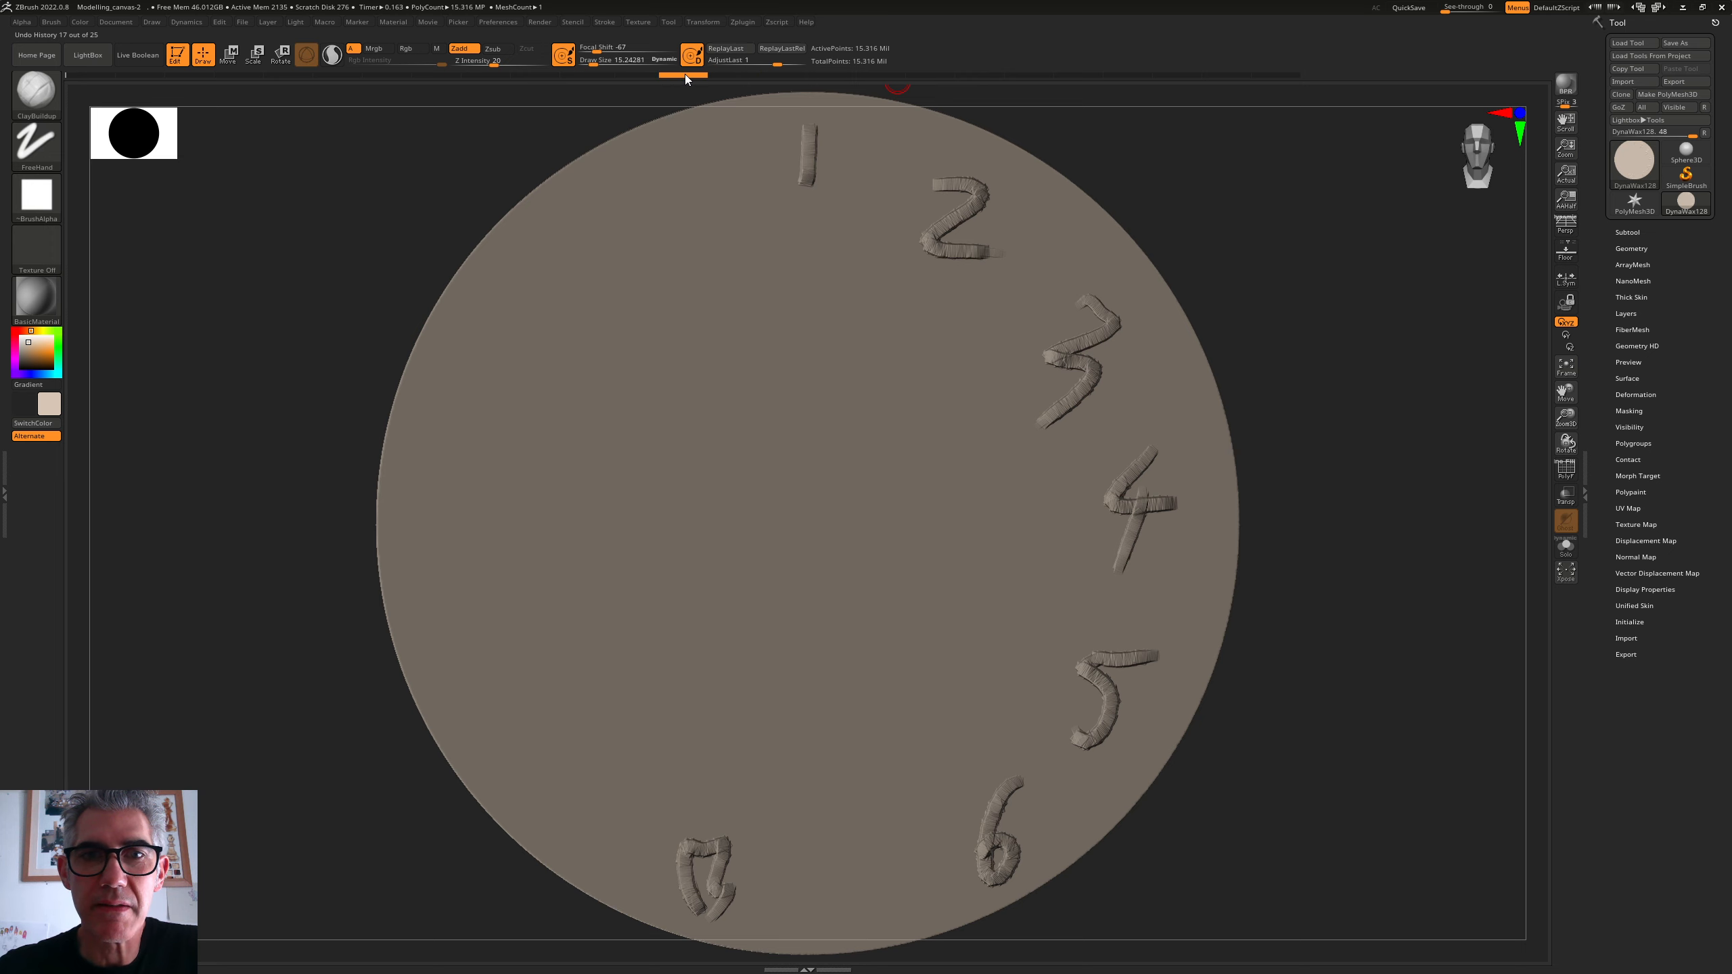
click(628, 75)
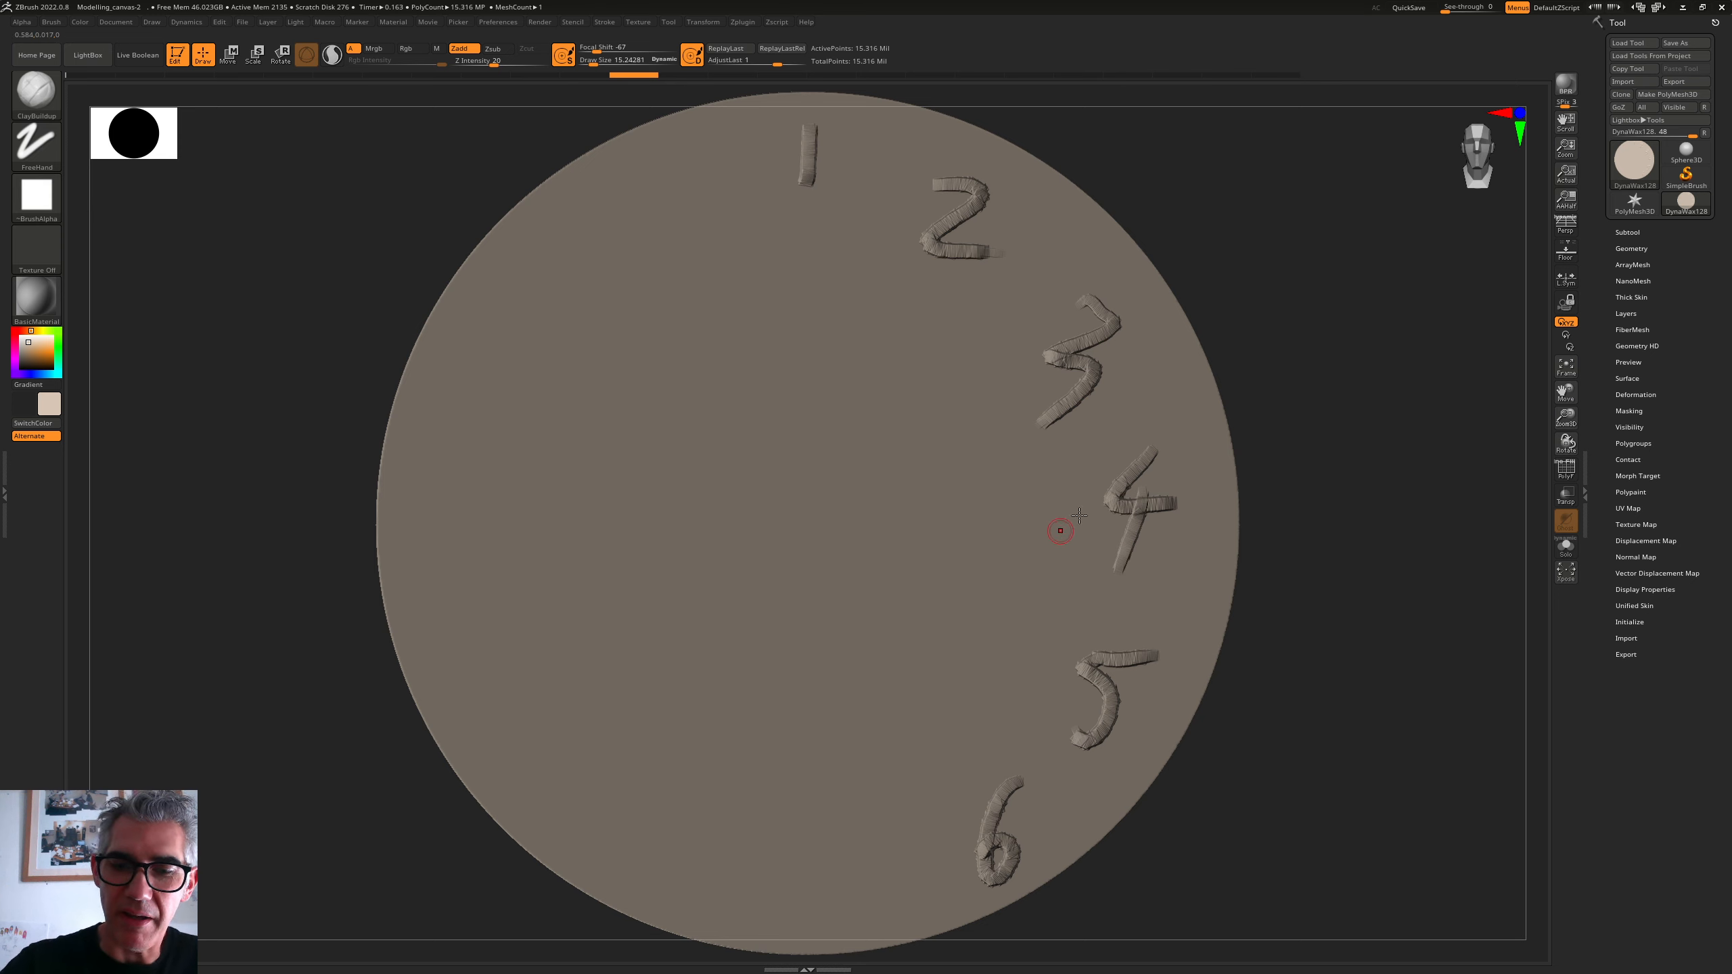
- Sculpt the numbers 7, 8 and 9 along the clock face's lower edge, continuing clockwise from the 6
drag(780, 829, 818, 921)
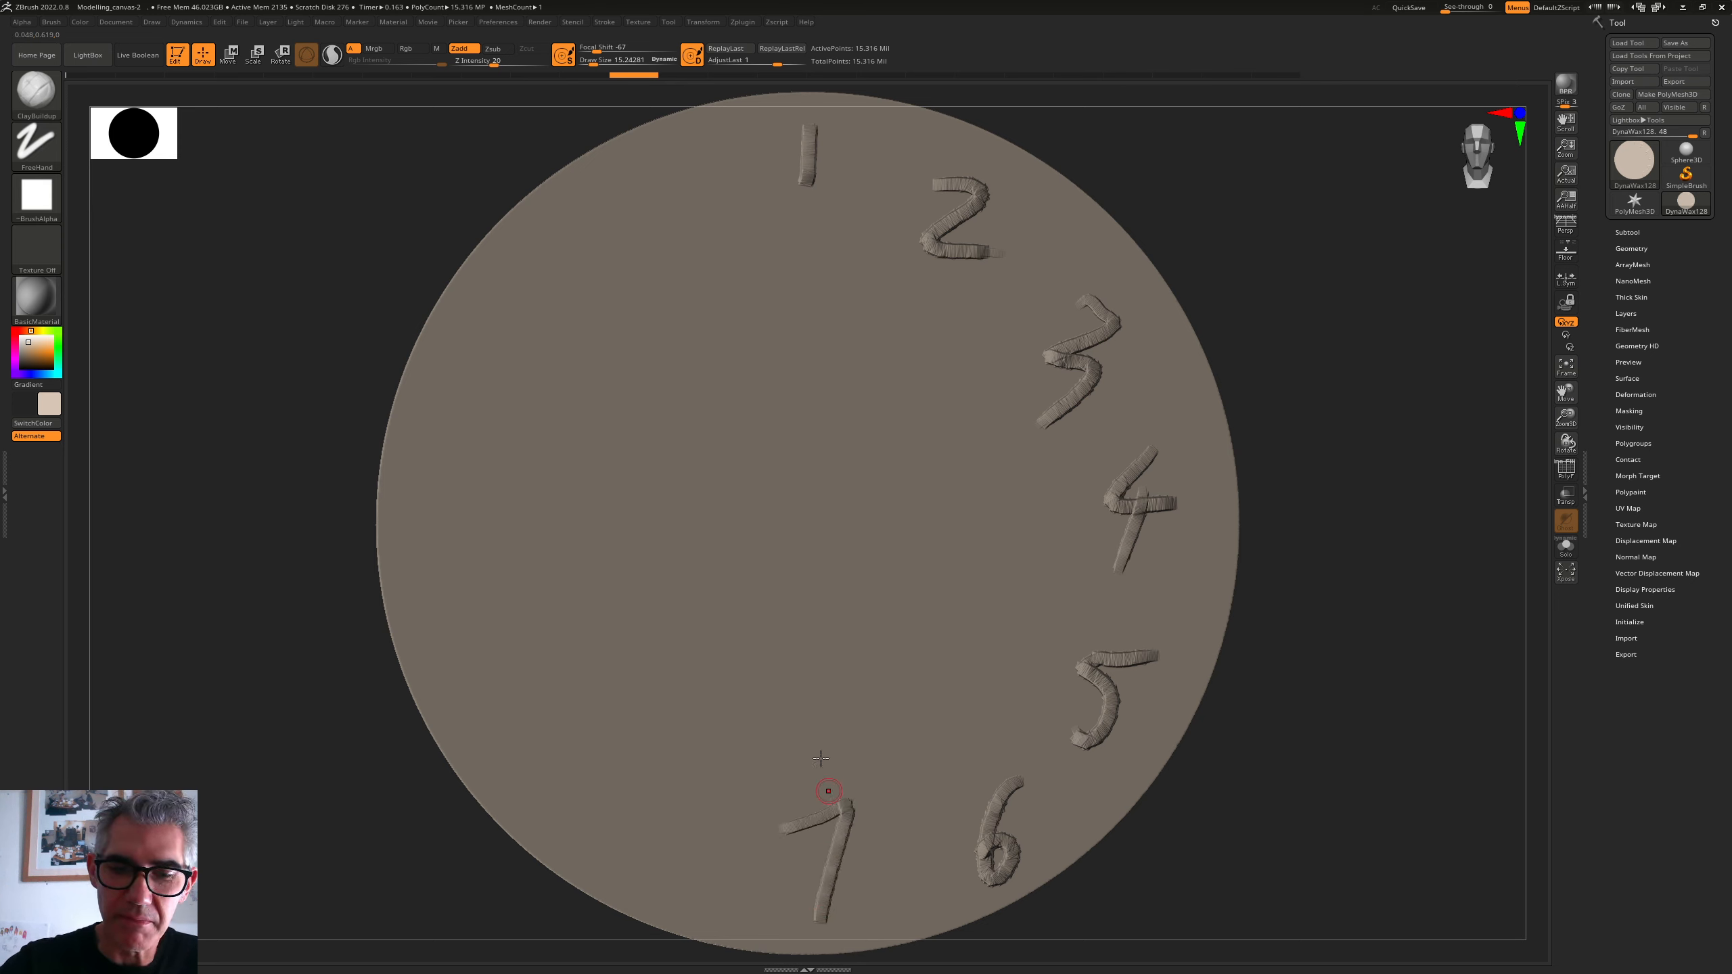
mouse_move(679, 758)
mouse_down()
mouse_move(642, 850)
mouse_move(644, 758)
mouse_up()
mouse_move(527, 676)
mouse_down()
mouse_move(525, 755)
mouse_move(496, 622)
mouse_up()
- Sculpt the numbers 10, 11 and 12 up the clock face's left edge, plus a stroke below the 1
drag(431, 515, 442, 597)
drag(493, 499, 481, 483)
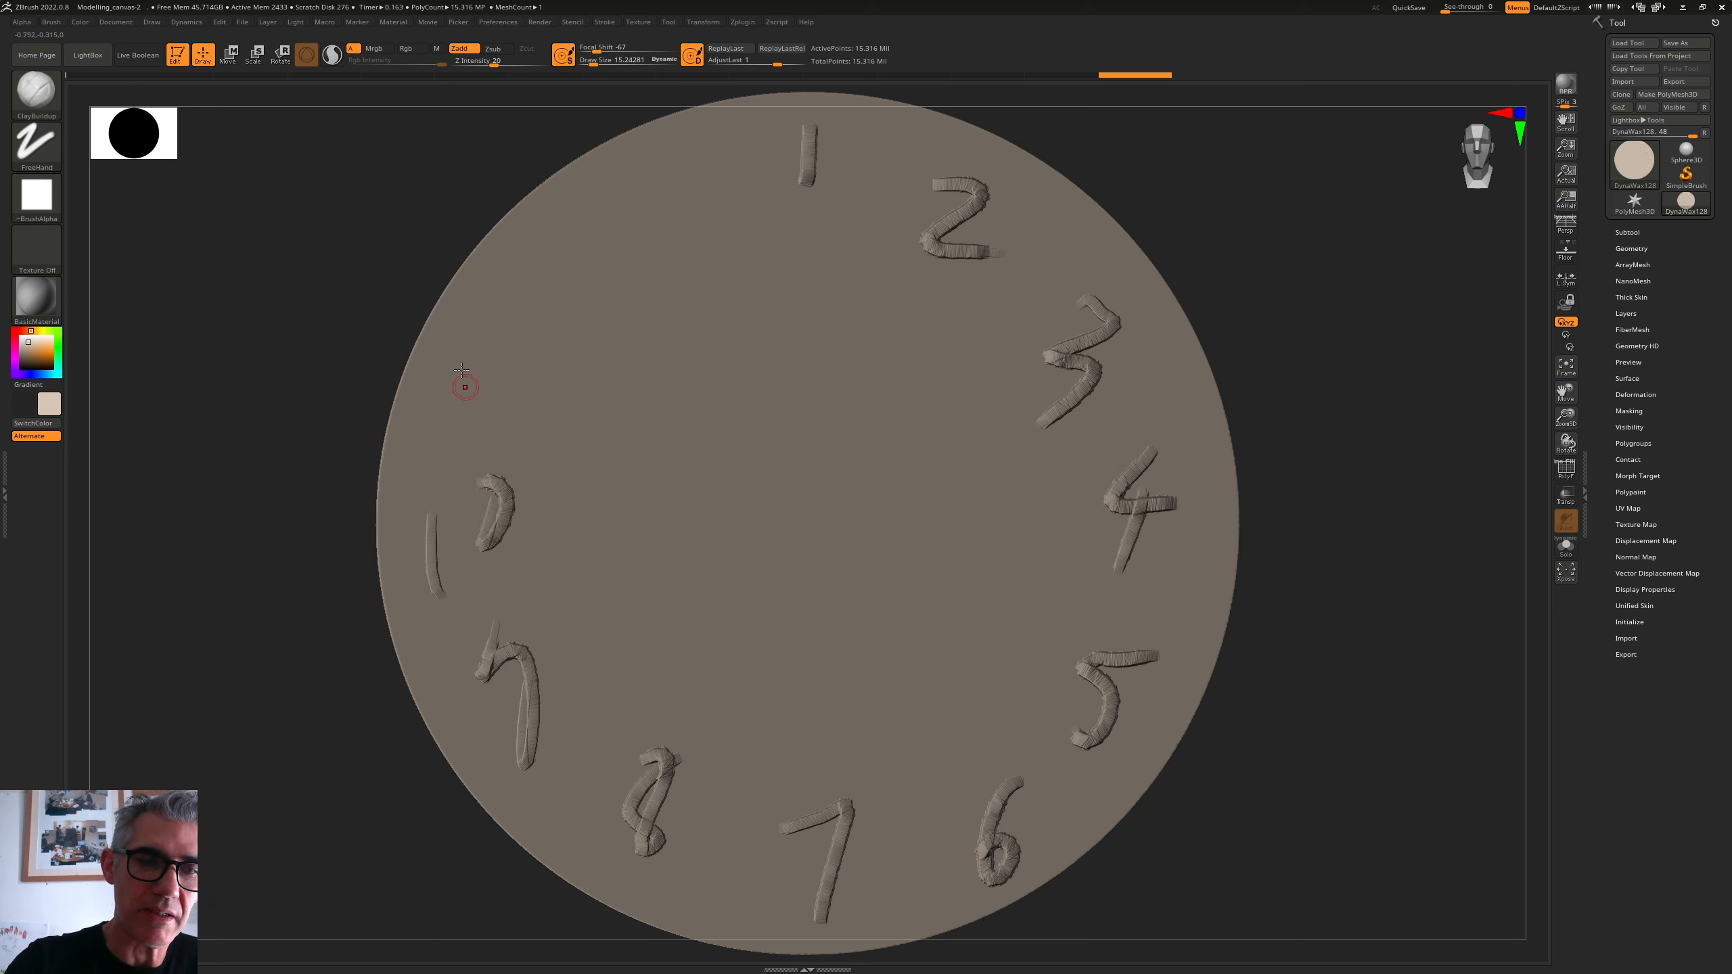
drag(475, 355, 468, 411)
drag(503, 310, 530, 339)
drag(599, 209, 598, 274)
mouse_move(626, 175)
mouse_down()
mouse_move(659, 239)
mouse_move(696, 235)
mouse_up()
drag(775, 253, 769, 290)
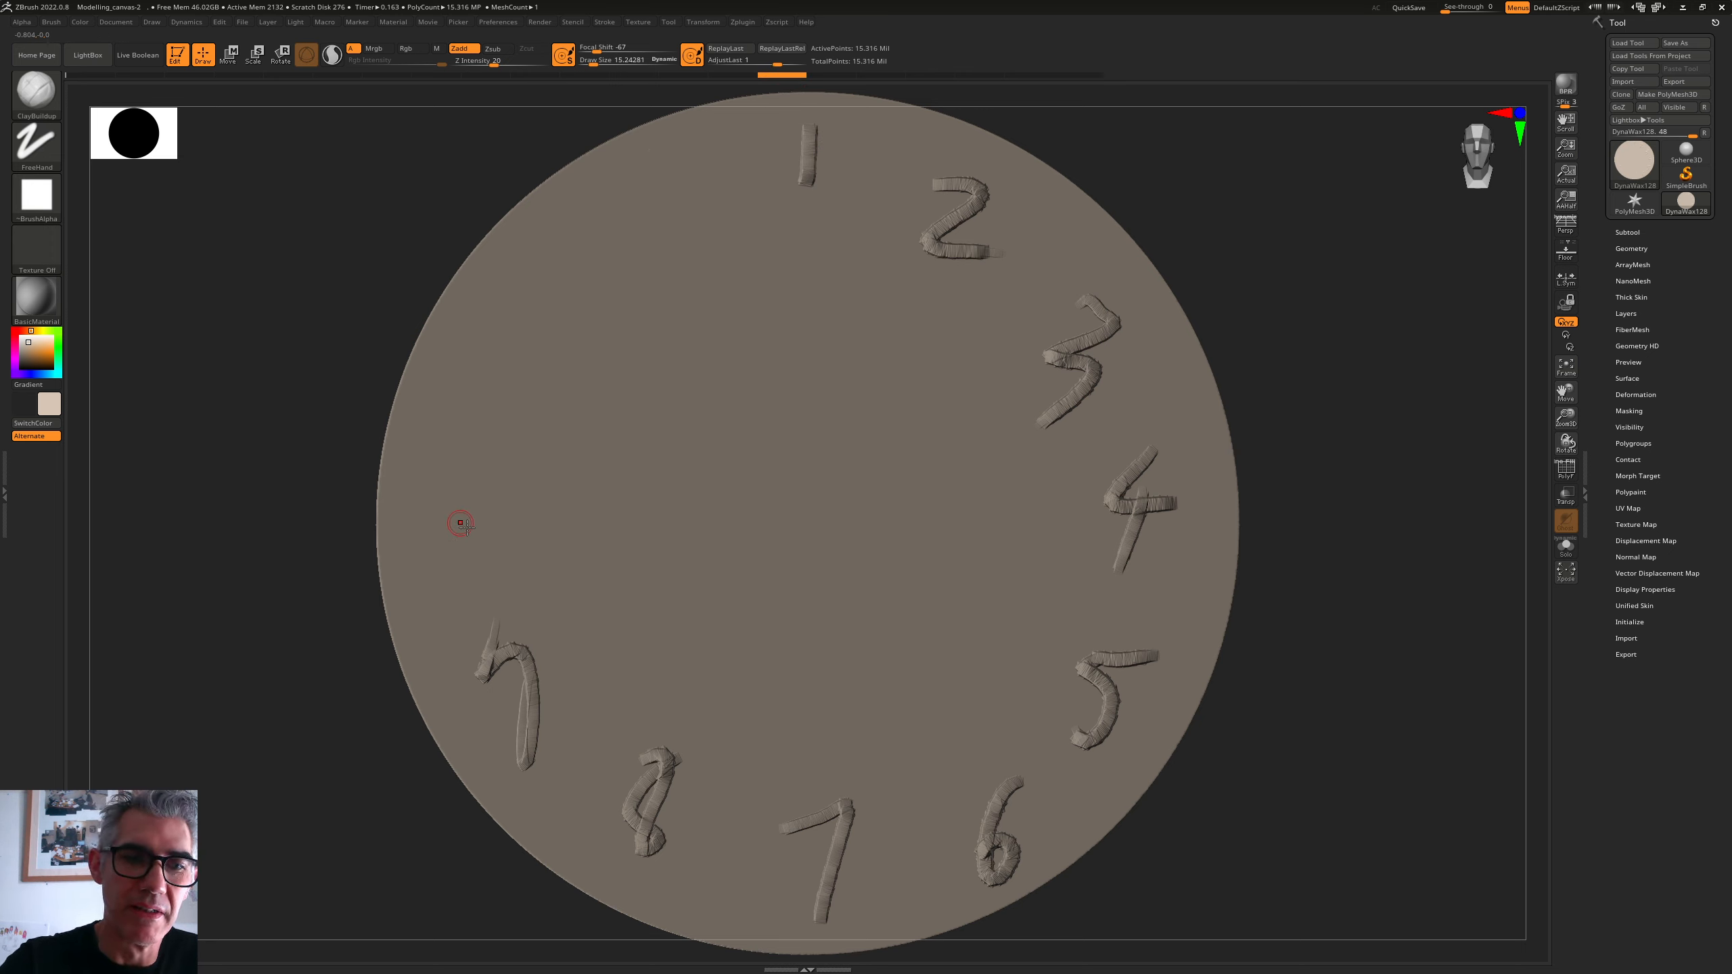
- Sculpt a first name letter by letter from above the 9 up the clock face's left edge toward the 1
drag(424, 556, 487, 556)
mouse_move(424, 600)
mouse_down()
mouse_move(418, 494)
mouse_move(484, 481)
mouse_up()
mouse_move(501, 351)
mouse_down()
mouse_move(448, 352)
mouse_move(468, 318)
mouse_up()
drag(462, 372, 491, 315)
mouse_move(488, 296)
mouse_down()
mouse_move(515, 250)
mouse_move(575, 213)
mouse_move(686, 221)
mouse_up()
drag(728, 232, 748, 259)
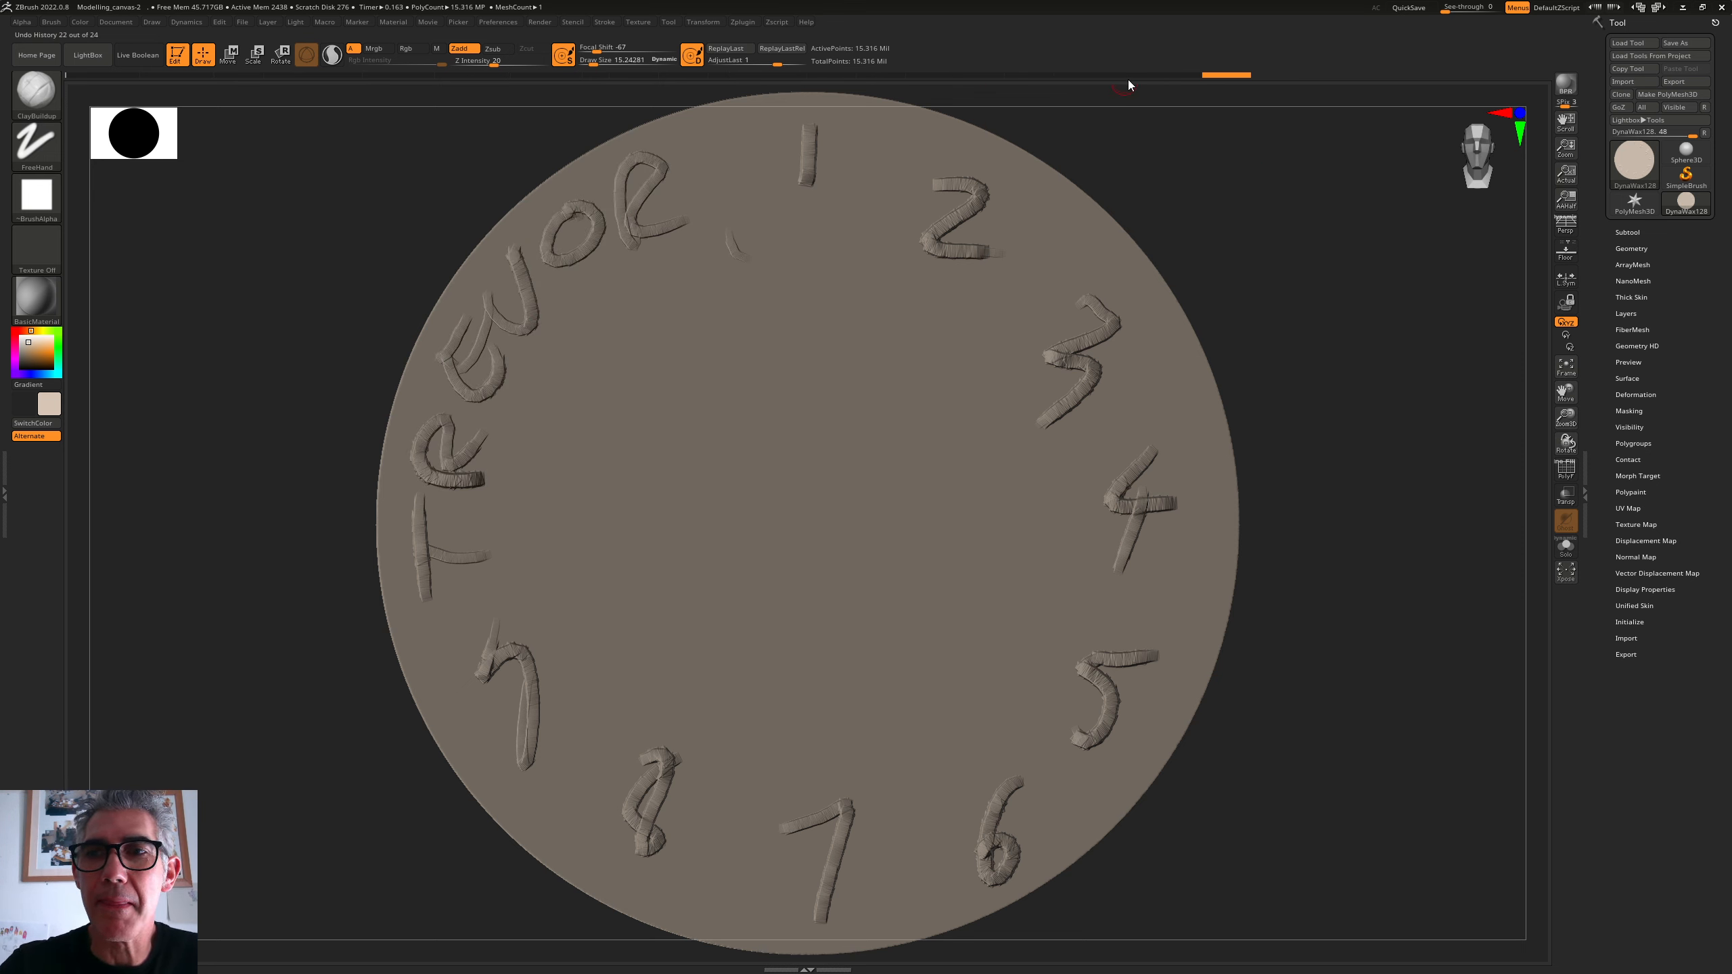
- Undo the stray mark and the name's last two letters, and sculpt freehand scribbles in their place and below the 1
key(ctrl+z)
key(ctrl+z)
key(ctrl+z)
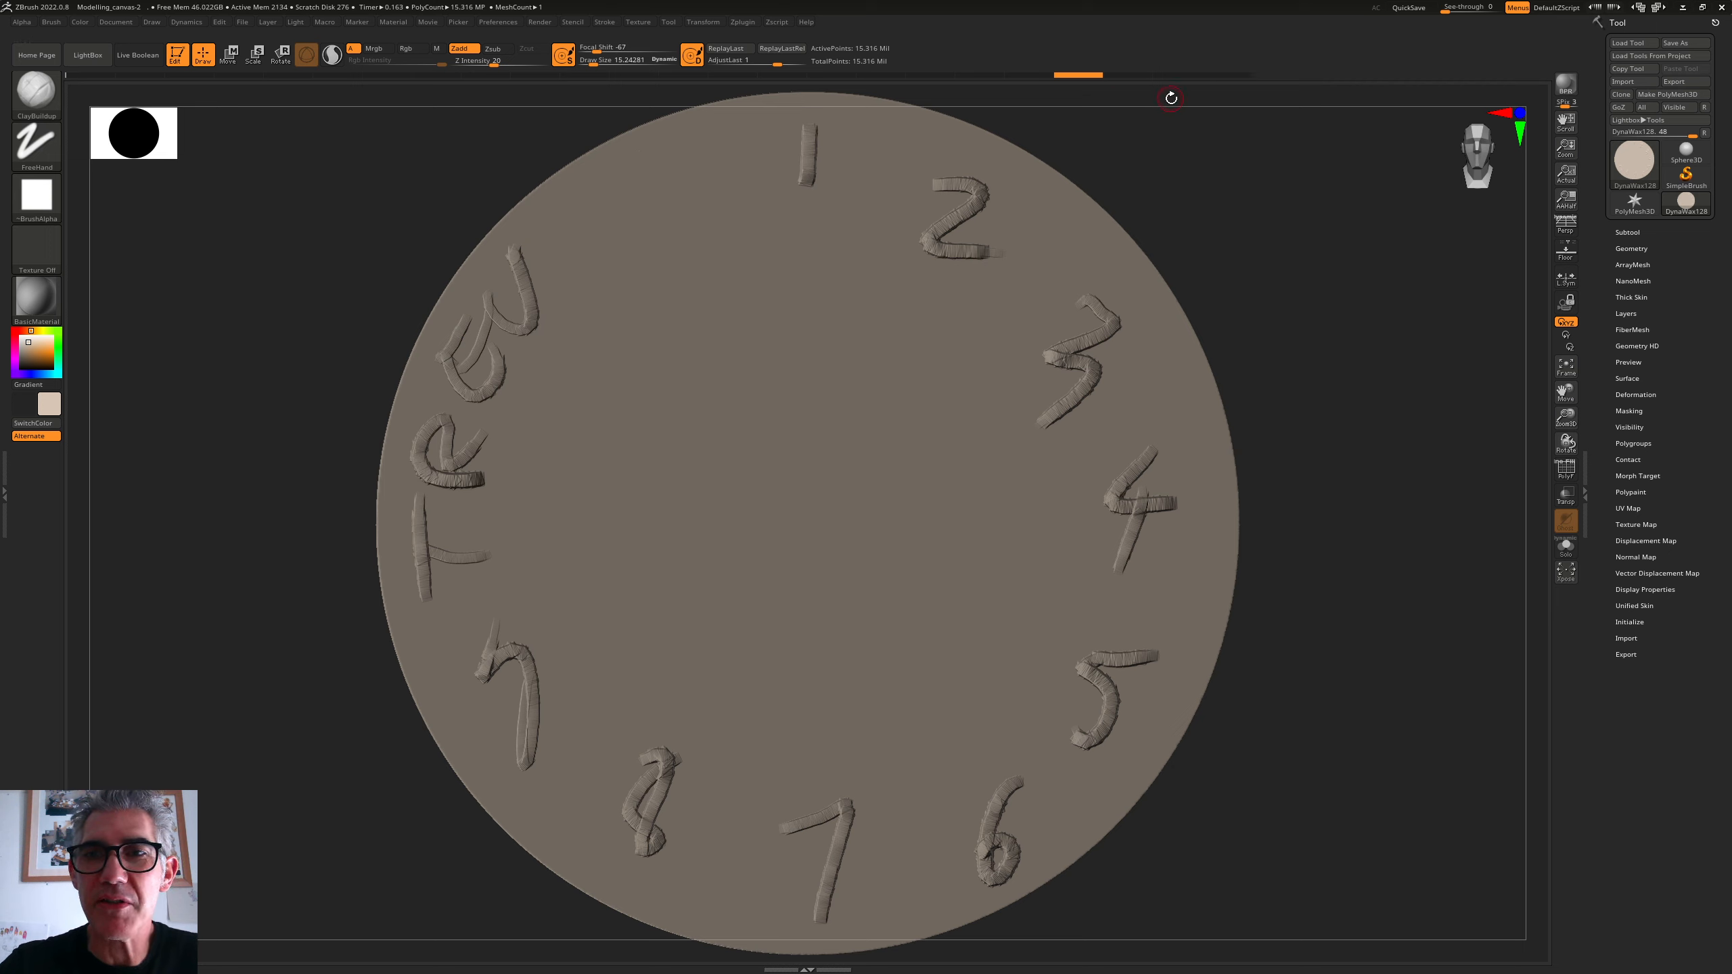
mouse_move(588, 253)
mouse_down()
mouse_move(686, 213)
mouse_move(836, 285)
mouse_up()
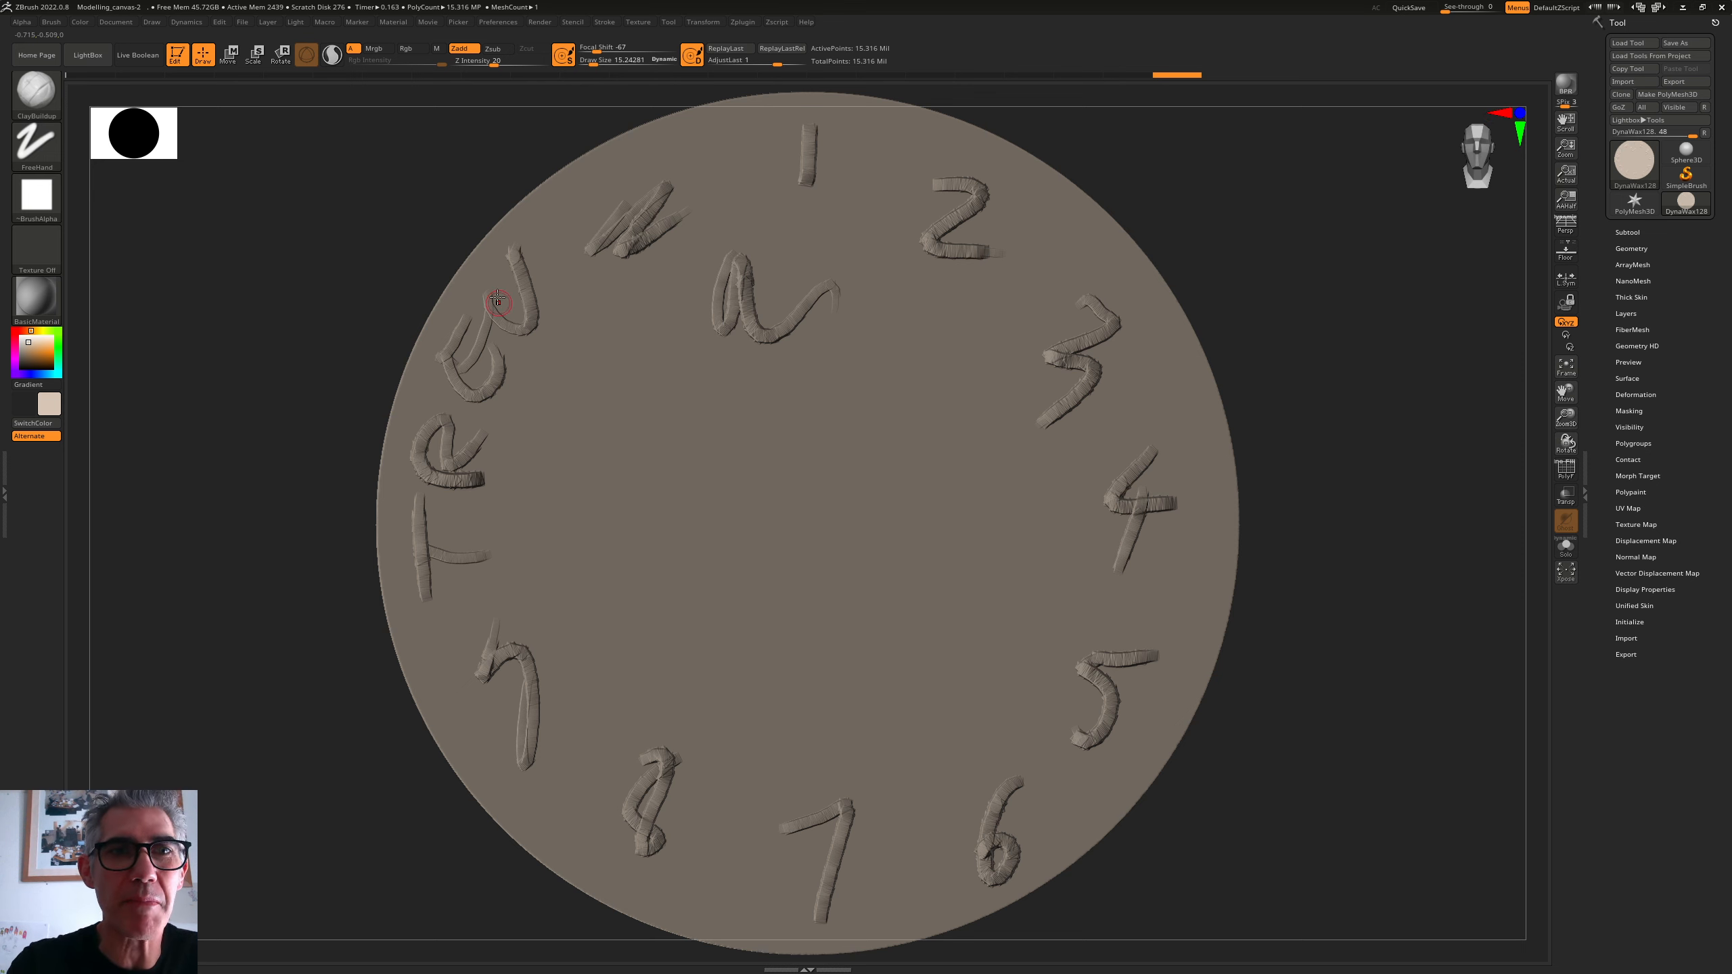
click(225, 23)
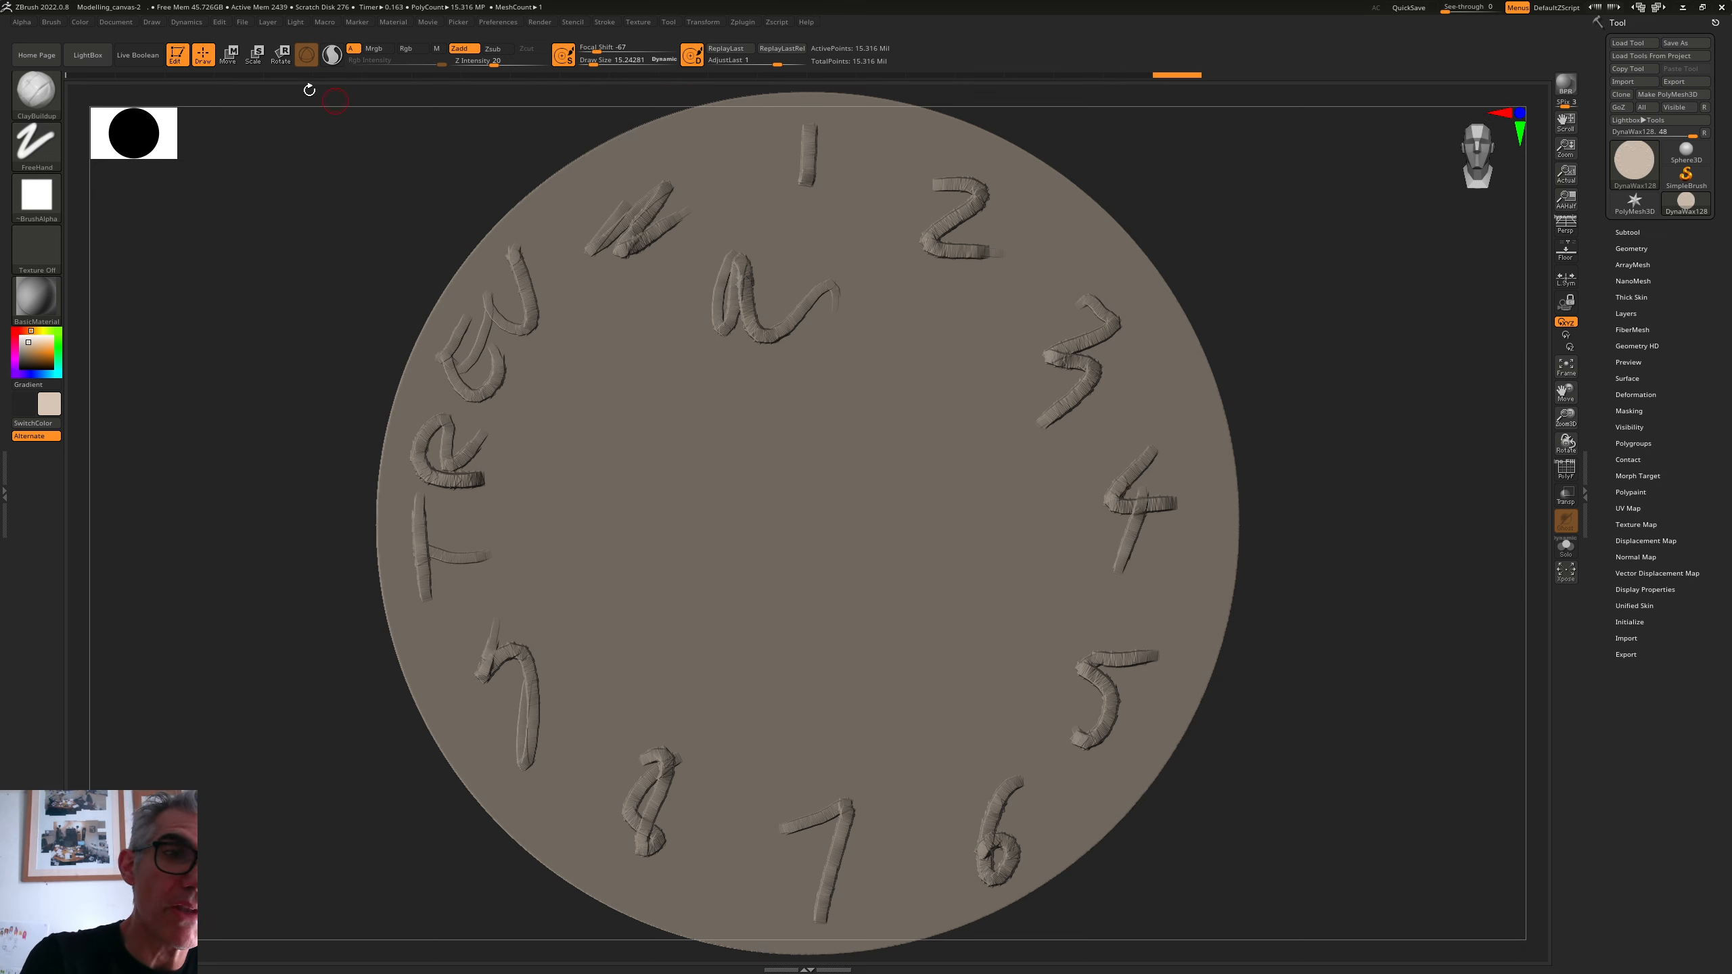
click(219, 23)
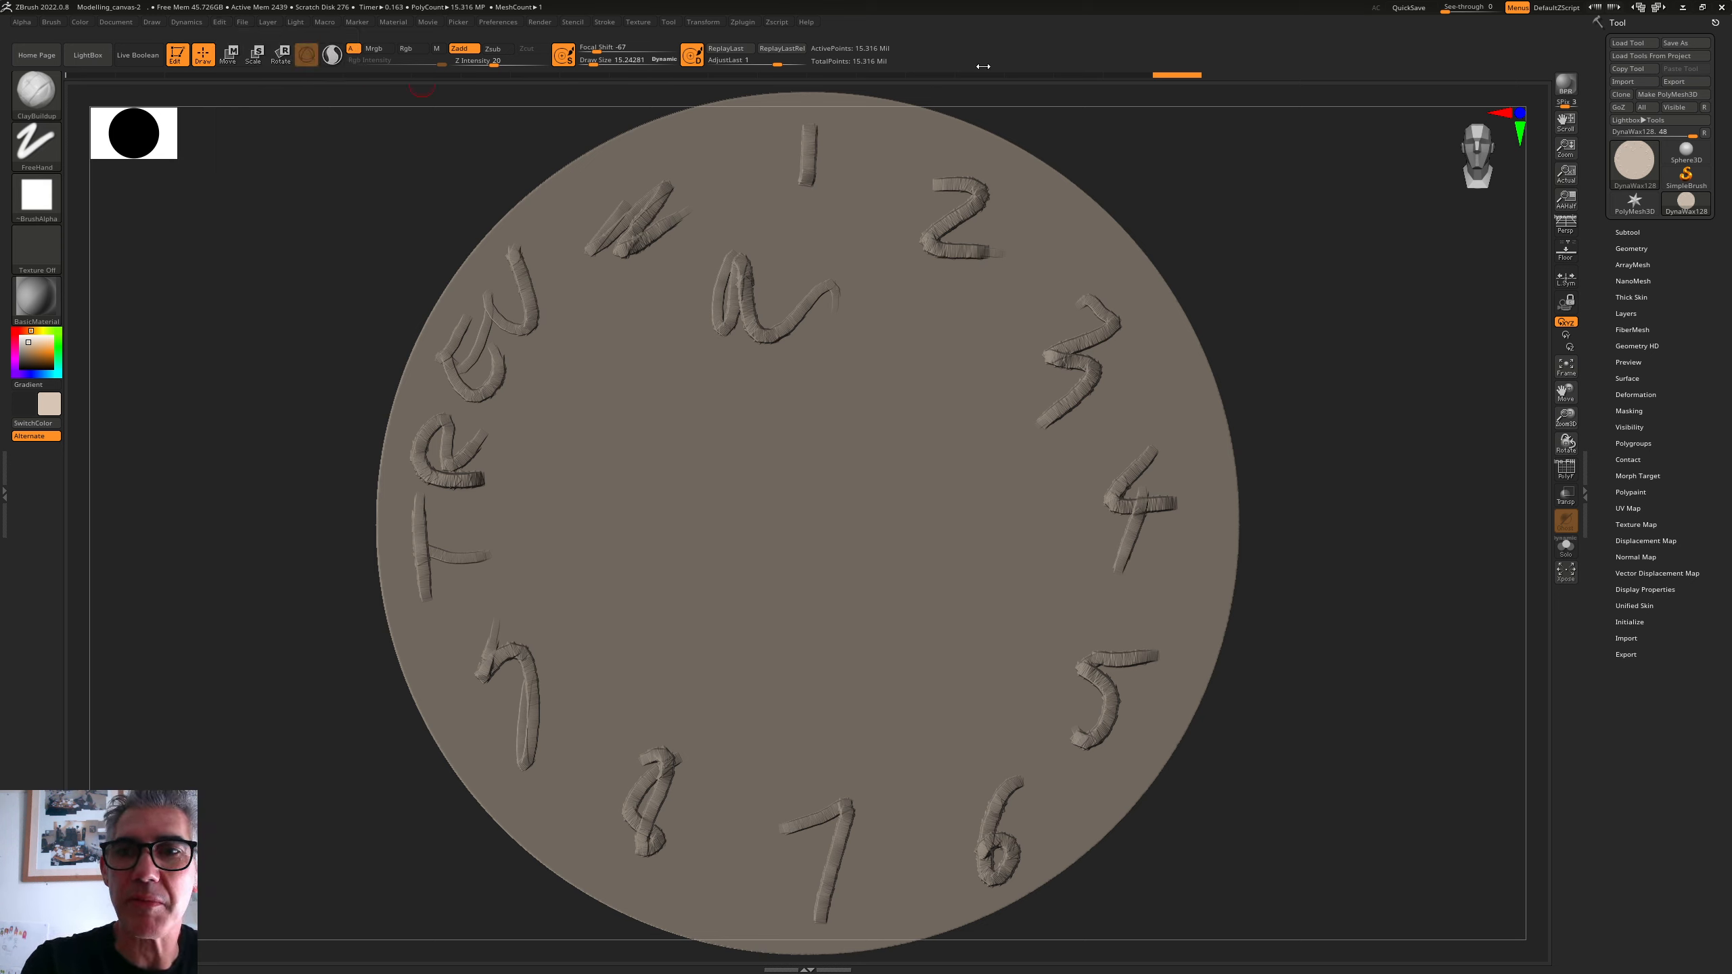
click(225, 22)
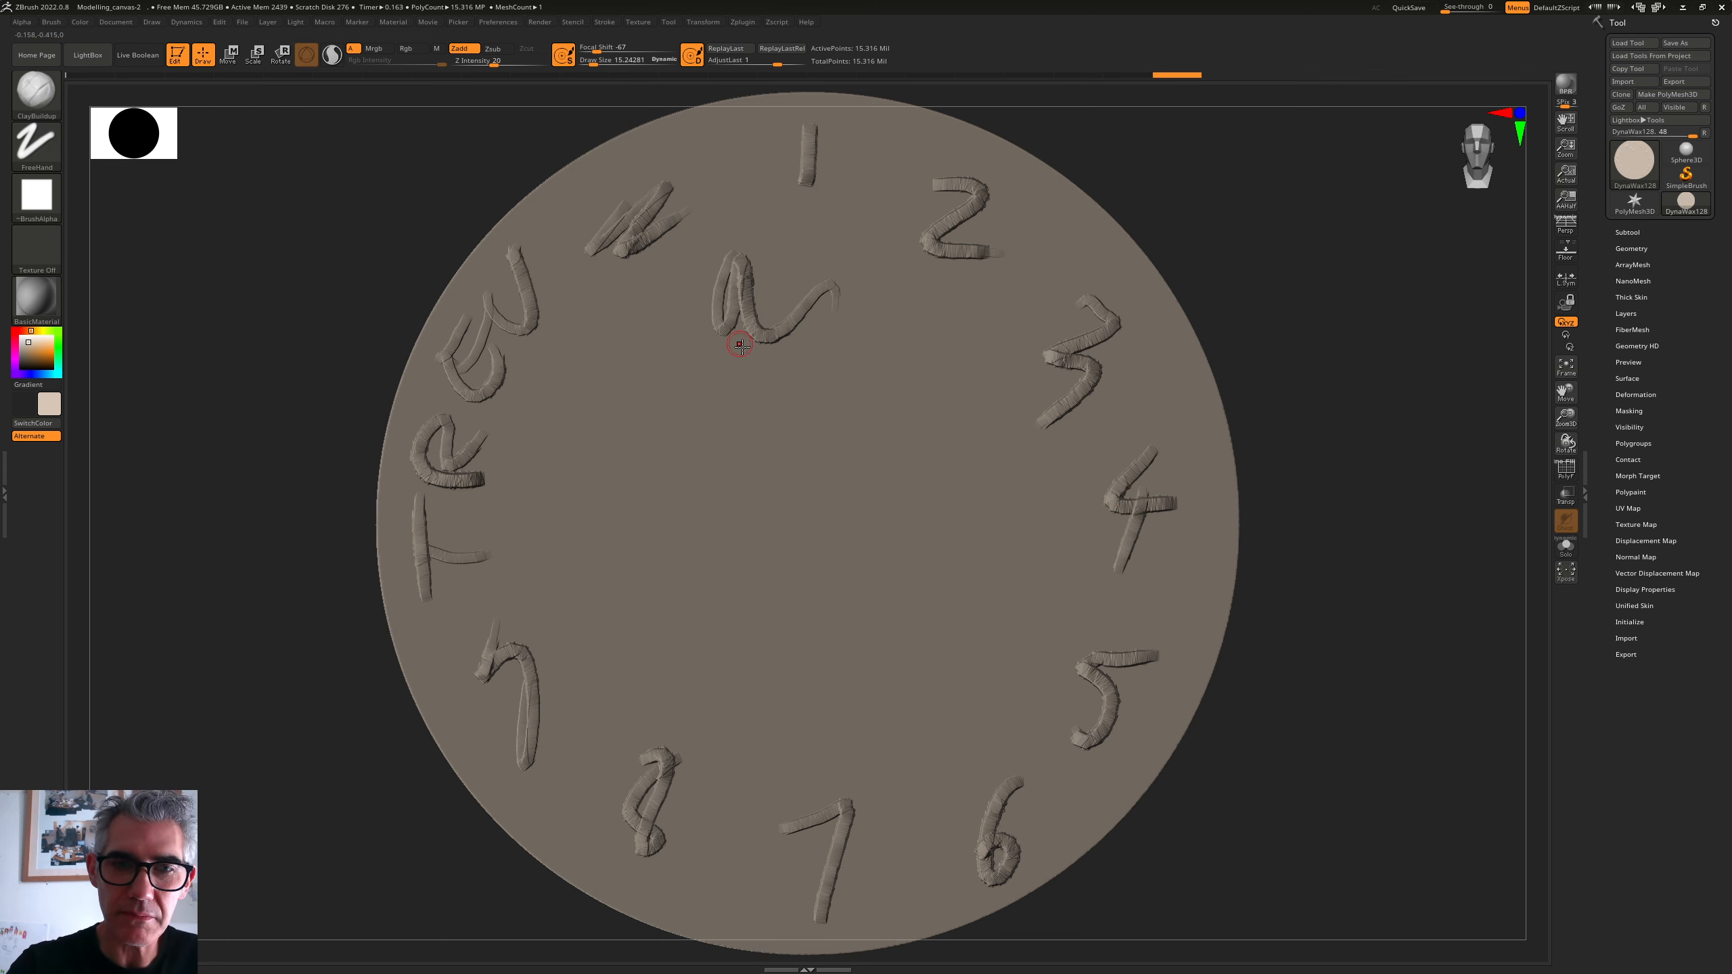
- Sculpt the handwritten text "This clock is mine" across the middle of the clock face
mouse_move(590, 353)
mouse_down()
mouse_move(531, 444)
mouse_move(591, 482)
mouse_move(660, 388)
mouse_up()
mouse_move(627, 412)
mouse_down()
mouse_move(737, 330)
mouse_move(829, 442)
mouse_up()
drag(752, 380, 803, 373)
drag(630, 529, 634, 583)
mouse_move(661, 482)
mouse_down()
mouse_move(709, 553)
mouse_move(816, 545)
mouse_up()
mouse_move(886, 499)
mouse_down()
mouse_move(943, 492)
mouse_move(926, 524)
mouse_up()
click(884, 471)
drag(711, 701, 910, 648)
click(768, 599)
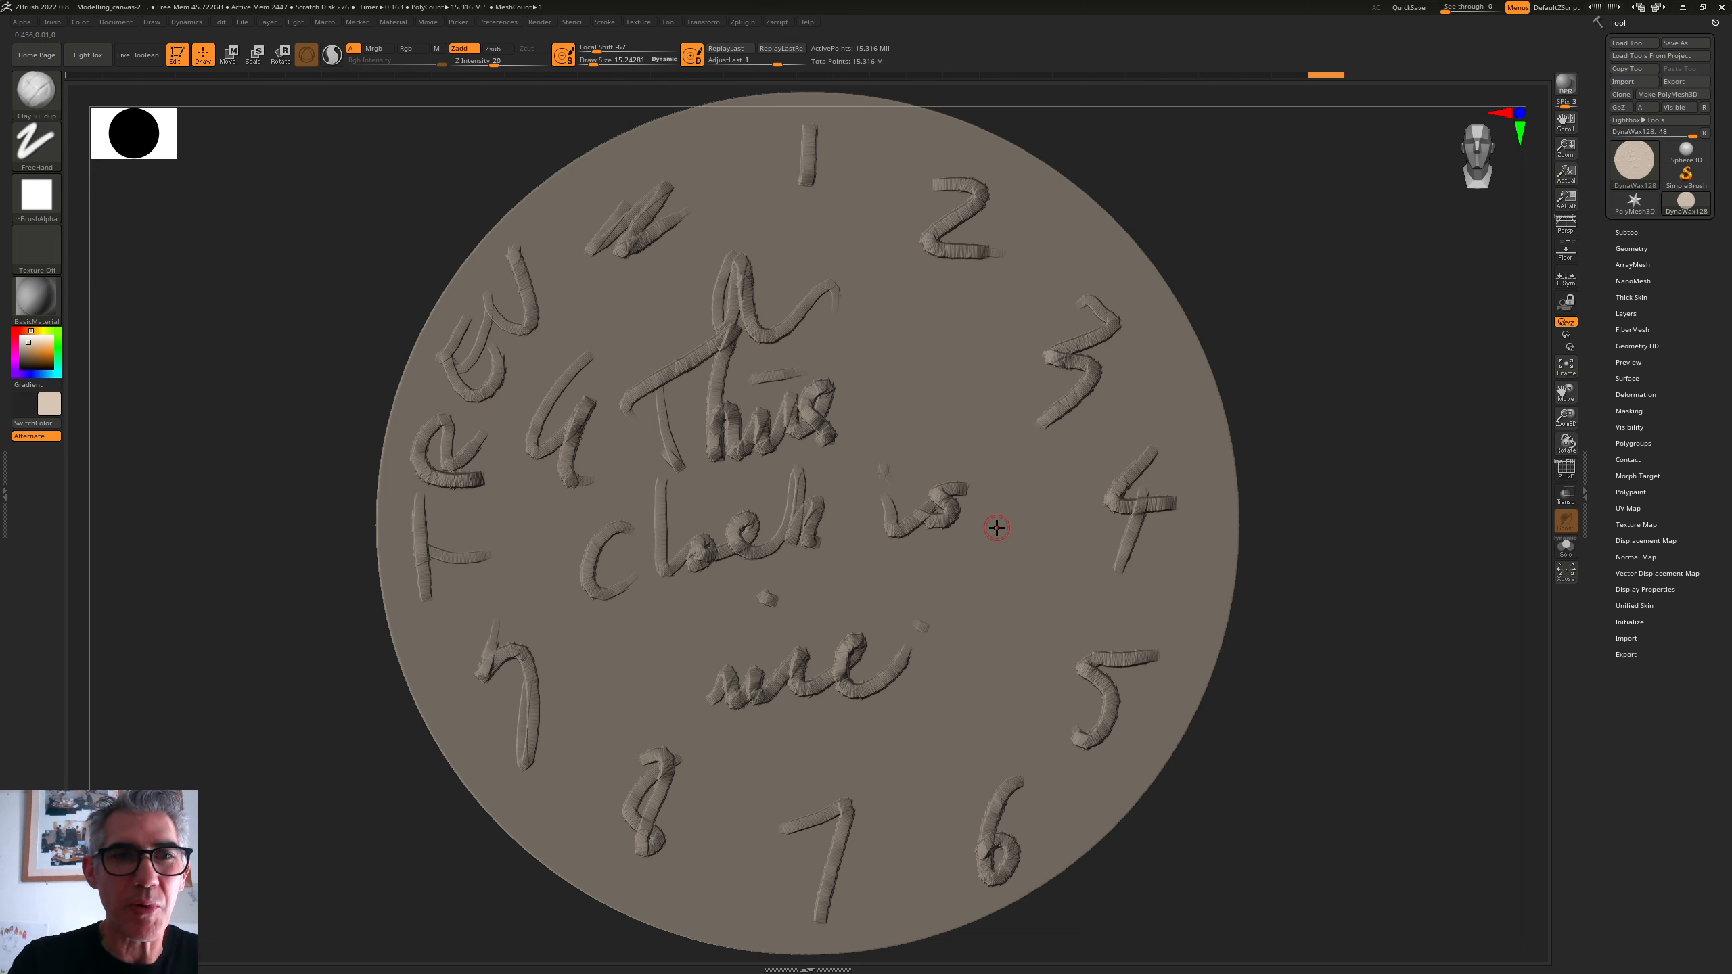
- Delete the older undo history and sculpt new test strokes to the right of the handwritten text, dismissing the error dialog
click(219, 22)
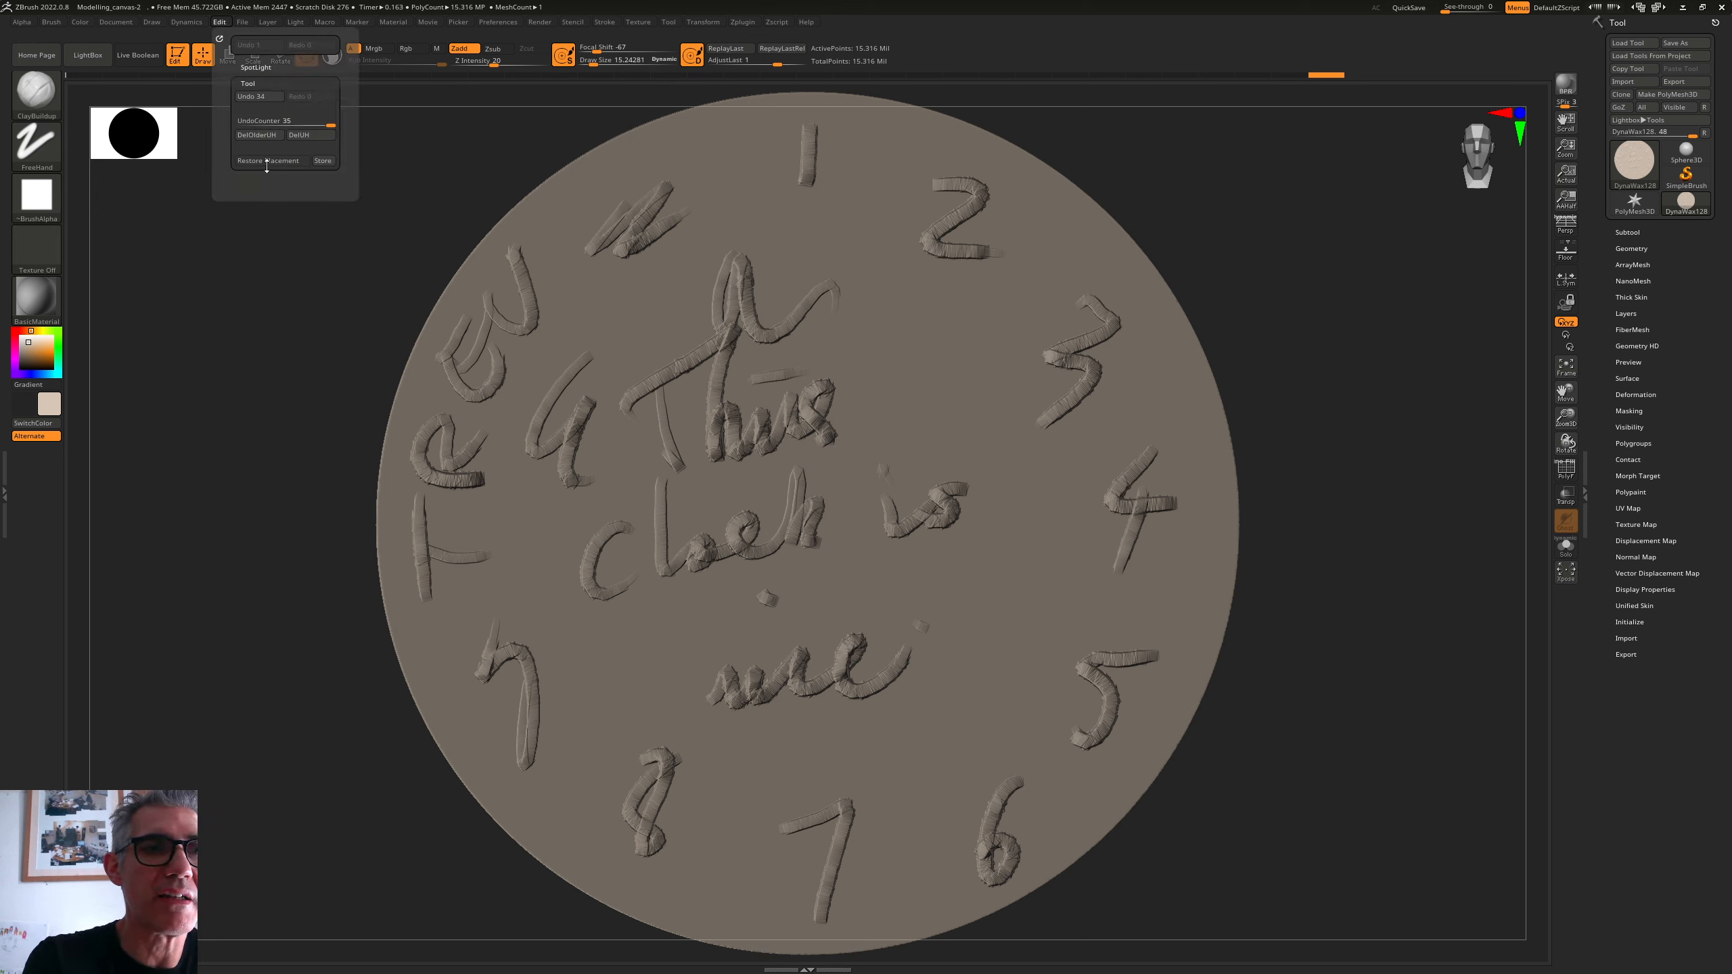
click(257, 136)
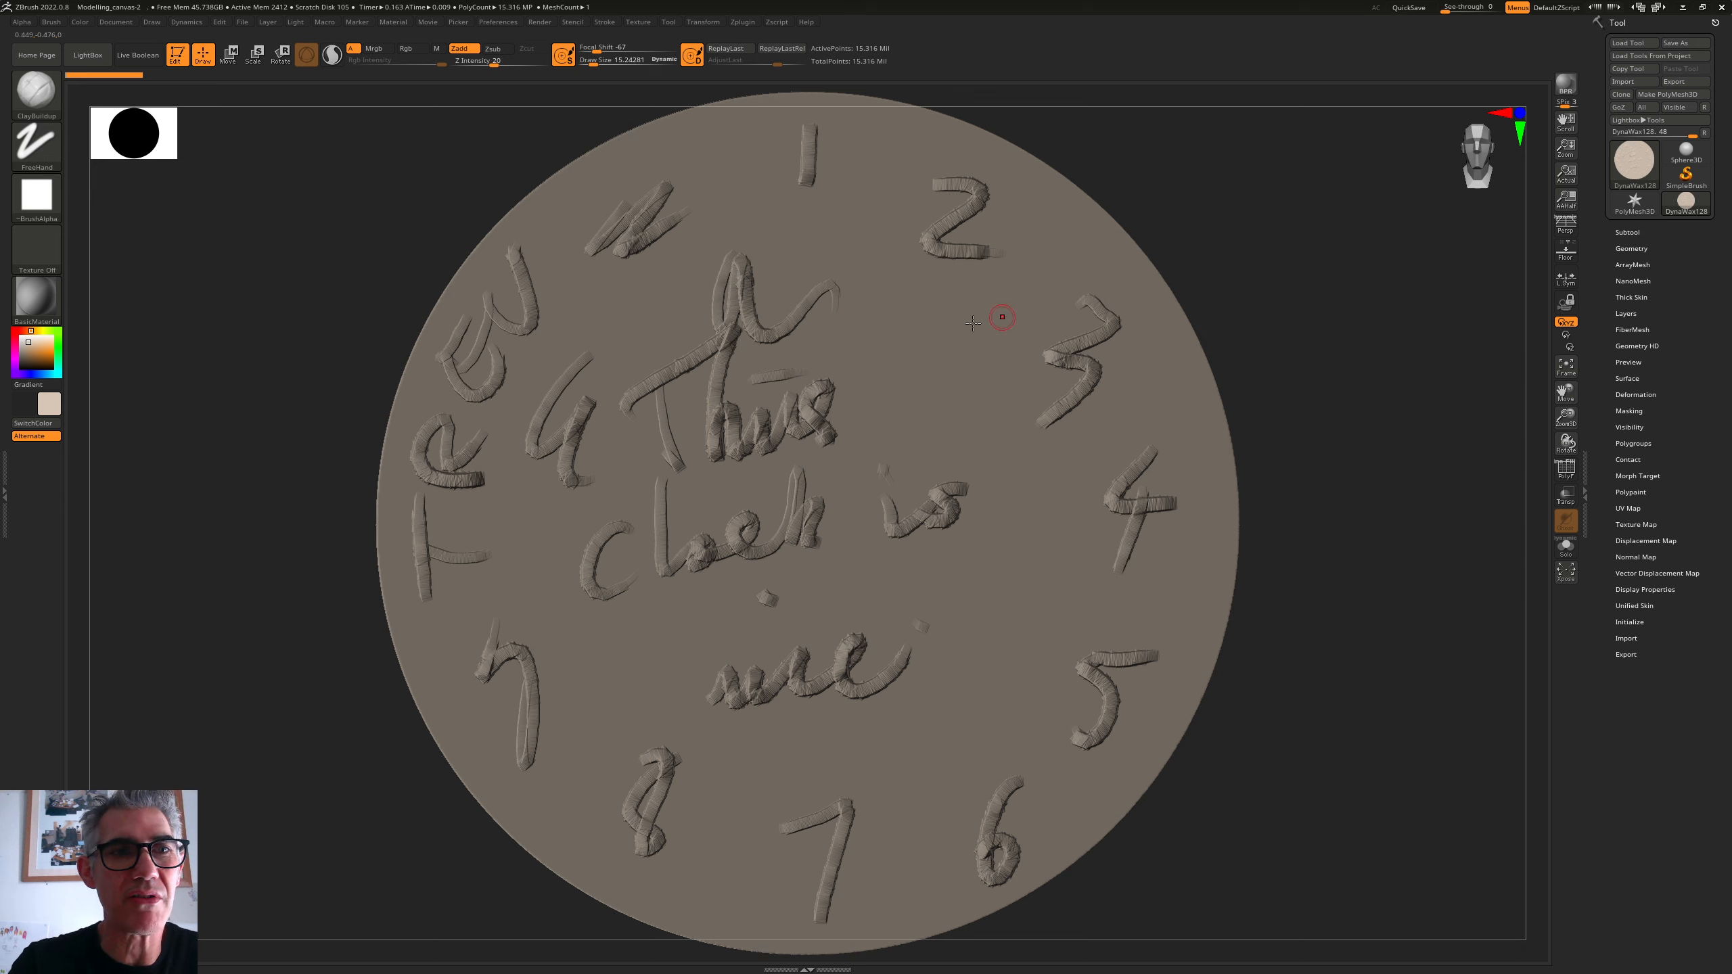
drag(890, 327, 981, 369)
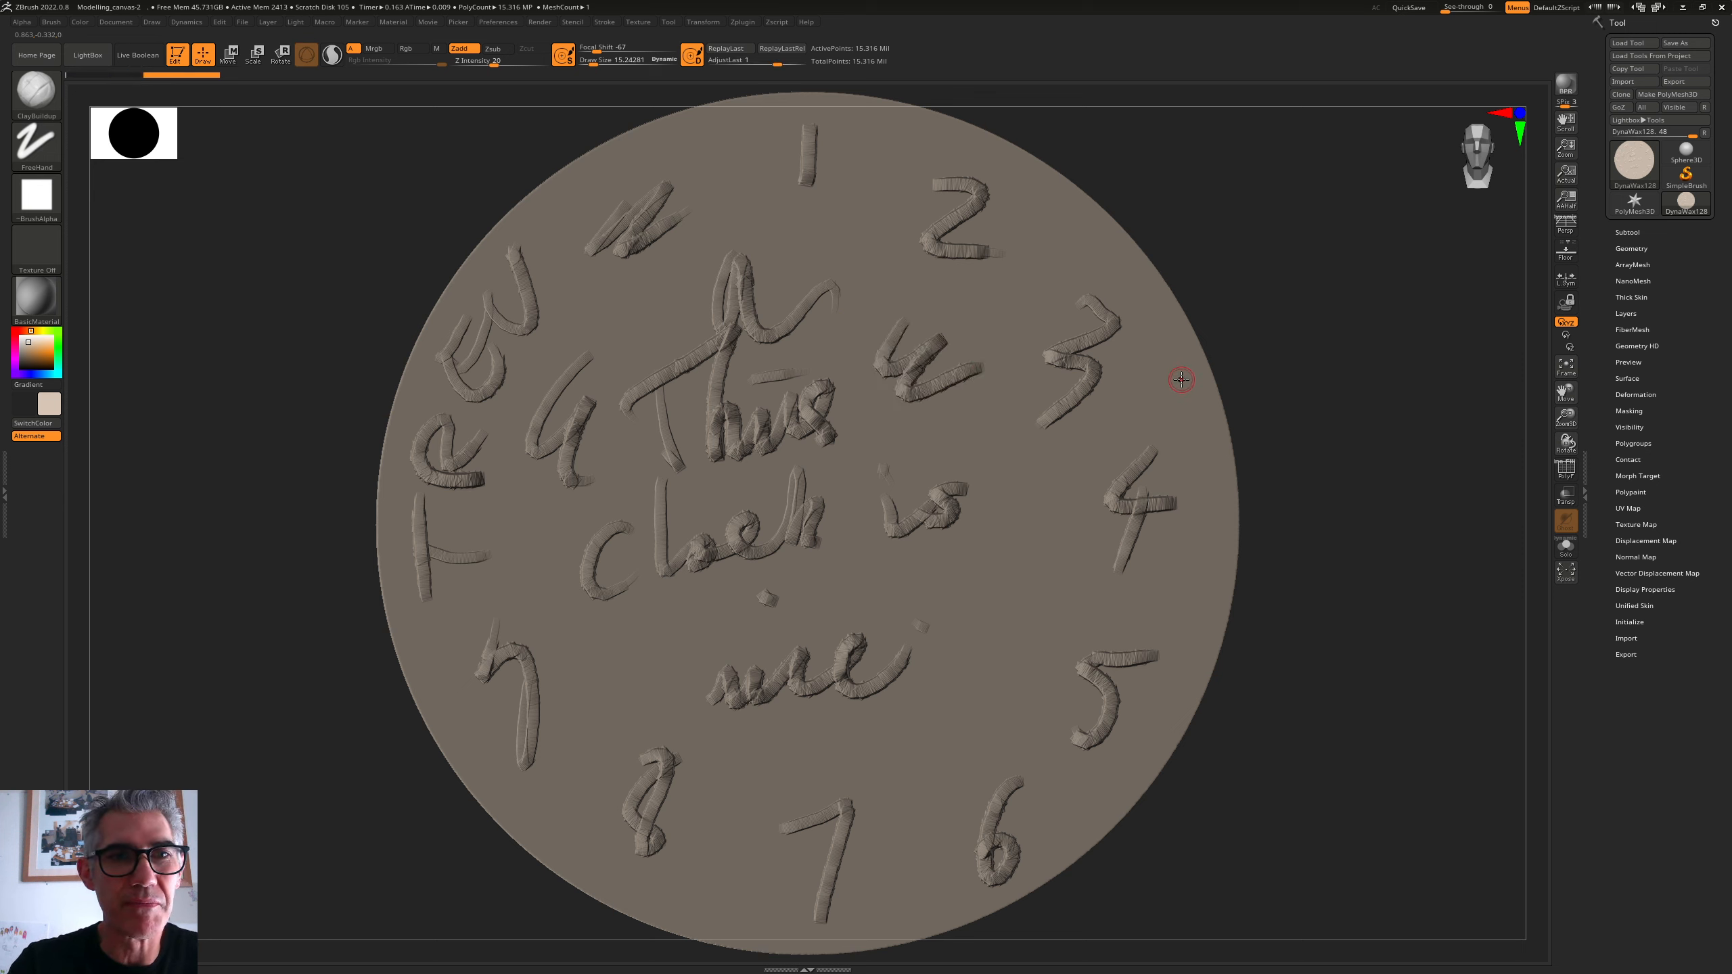
drag(1026, 482, 944, 610)
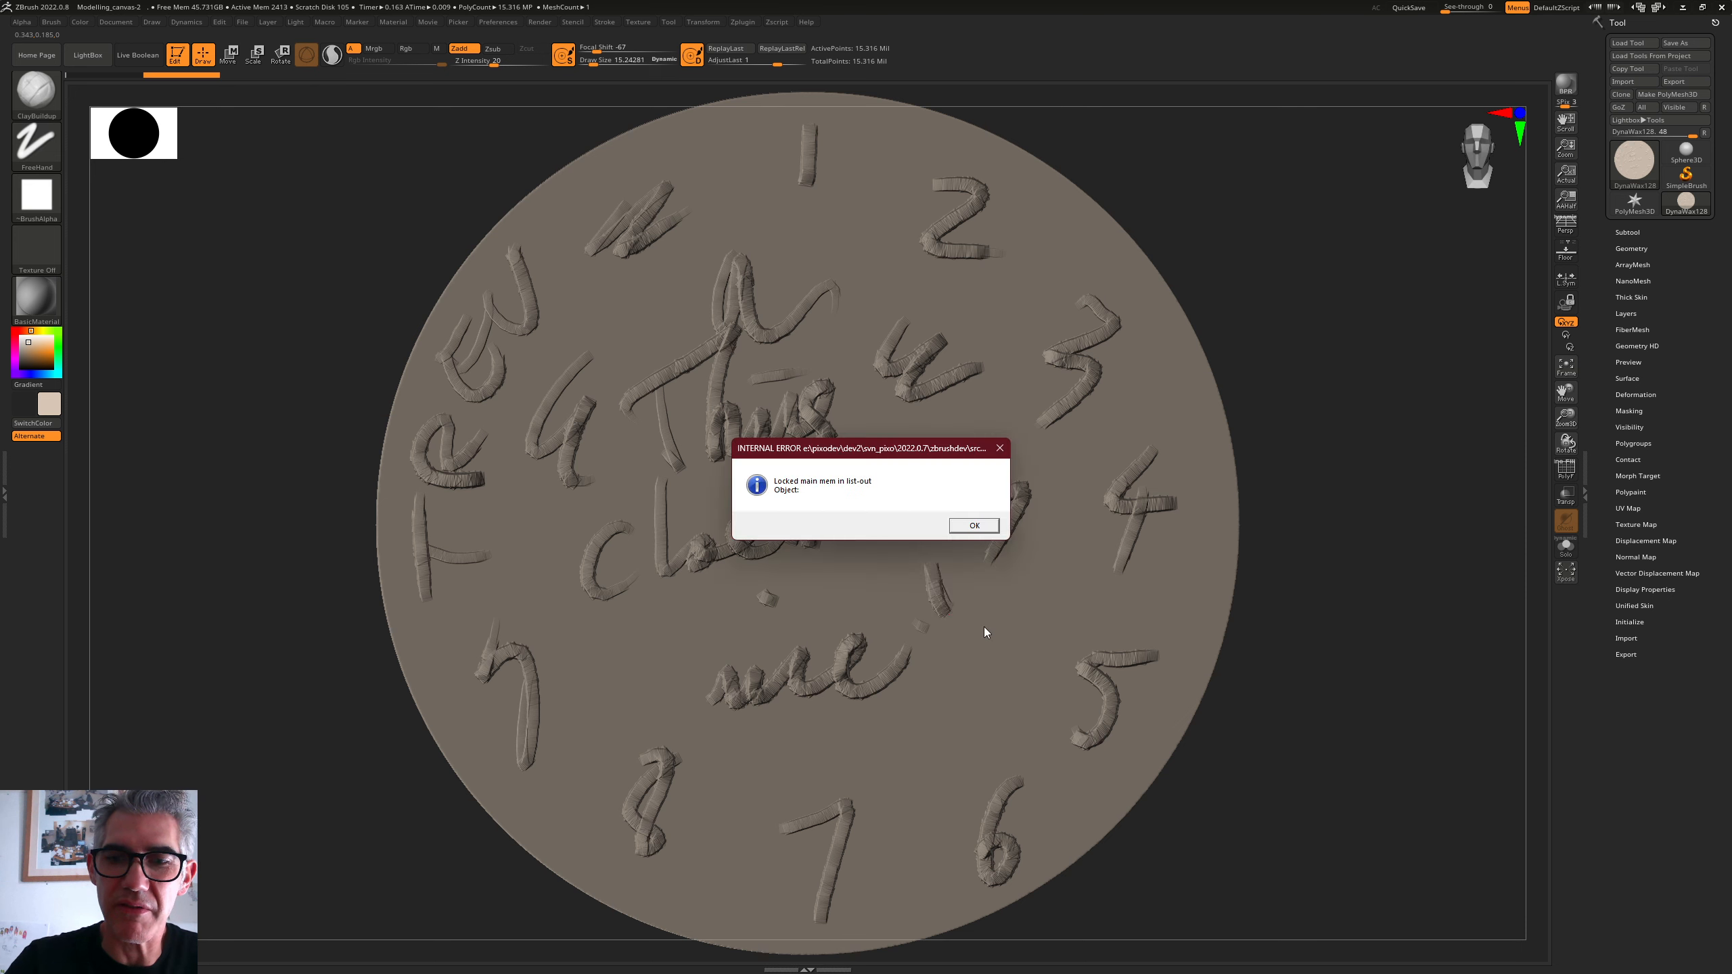
click(975, 526)
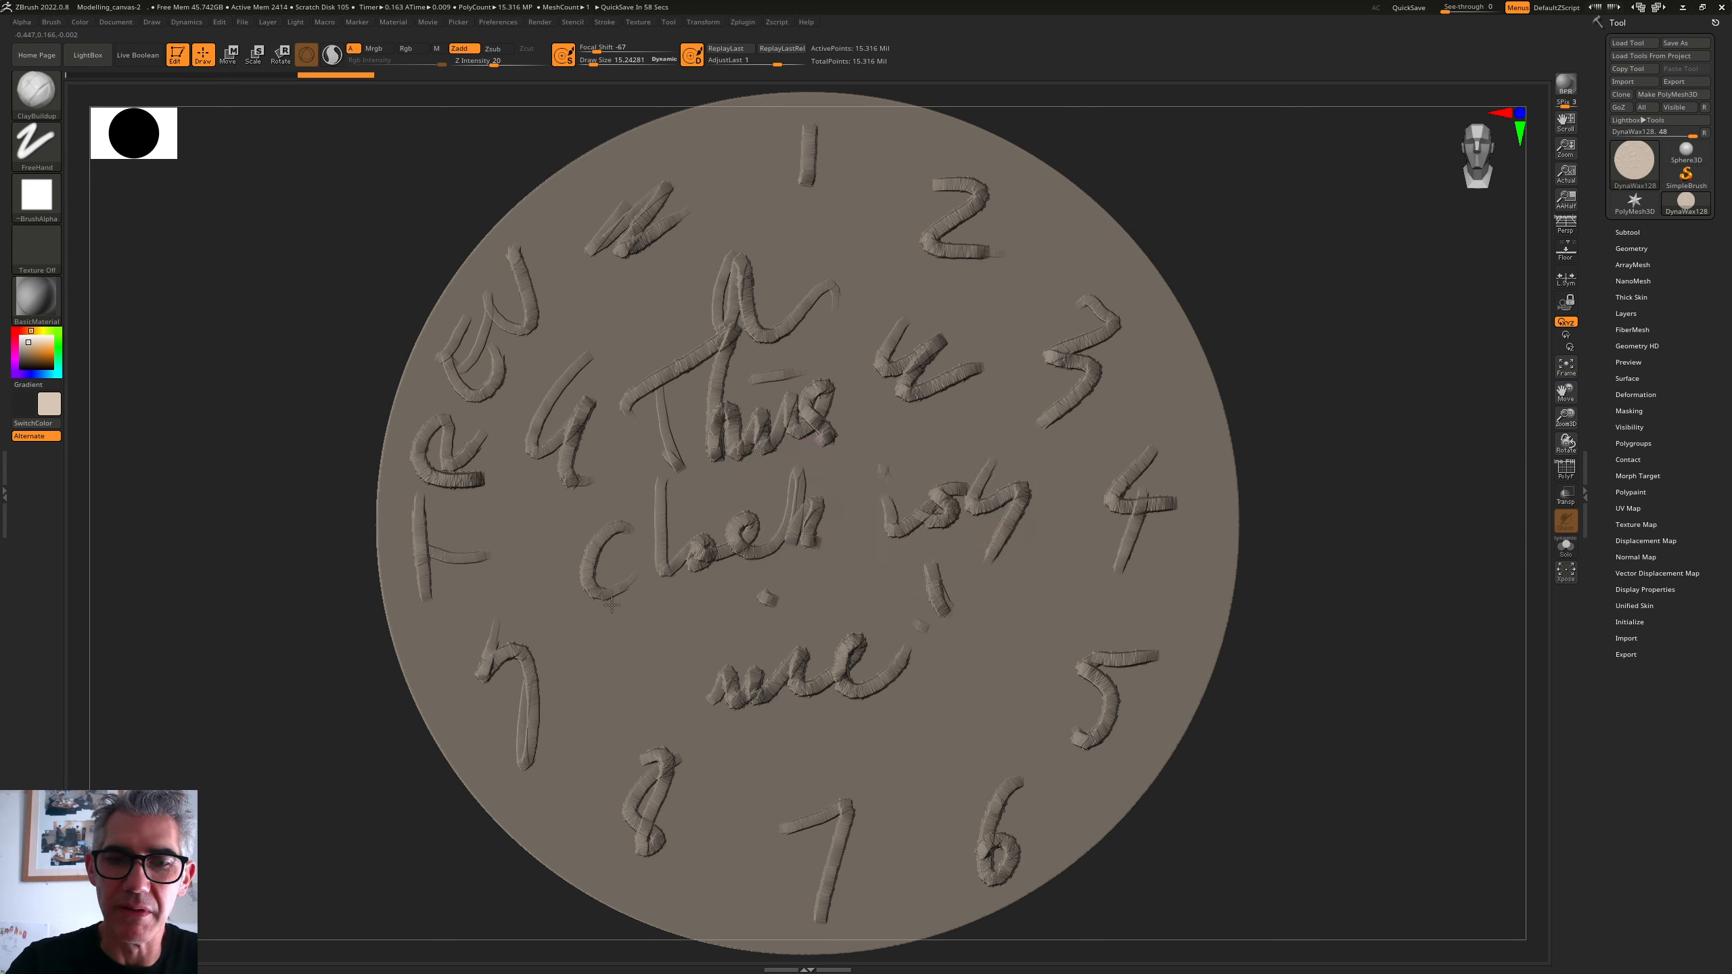
- Sculpt more test scribbles below the word "clock", over the 3 and below the 2, dismissing the error dialogs between strokes
drag(611, 604, 712, 610)
click(971, 525)
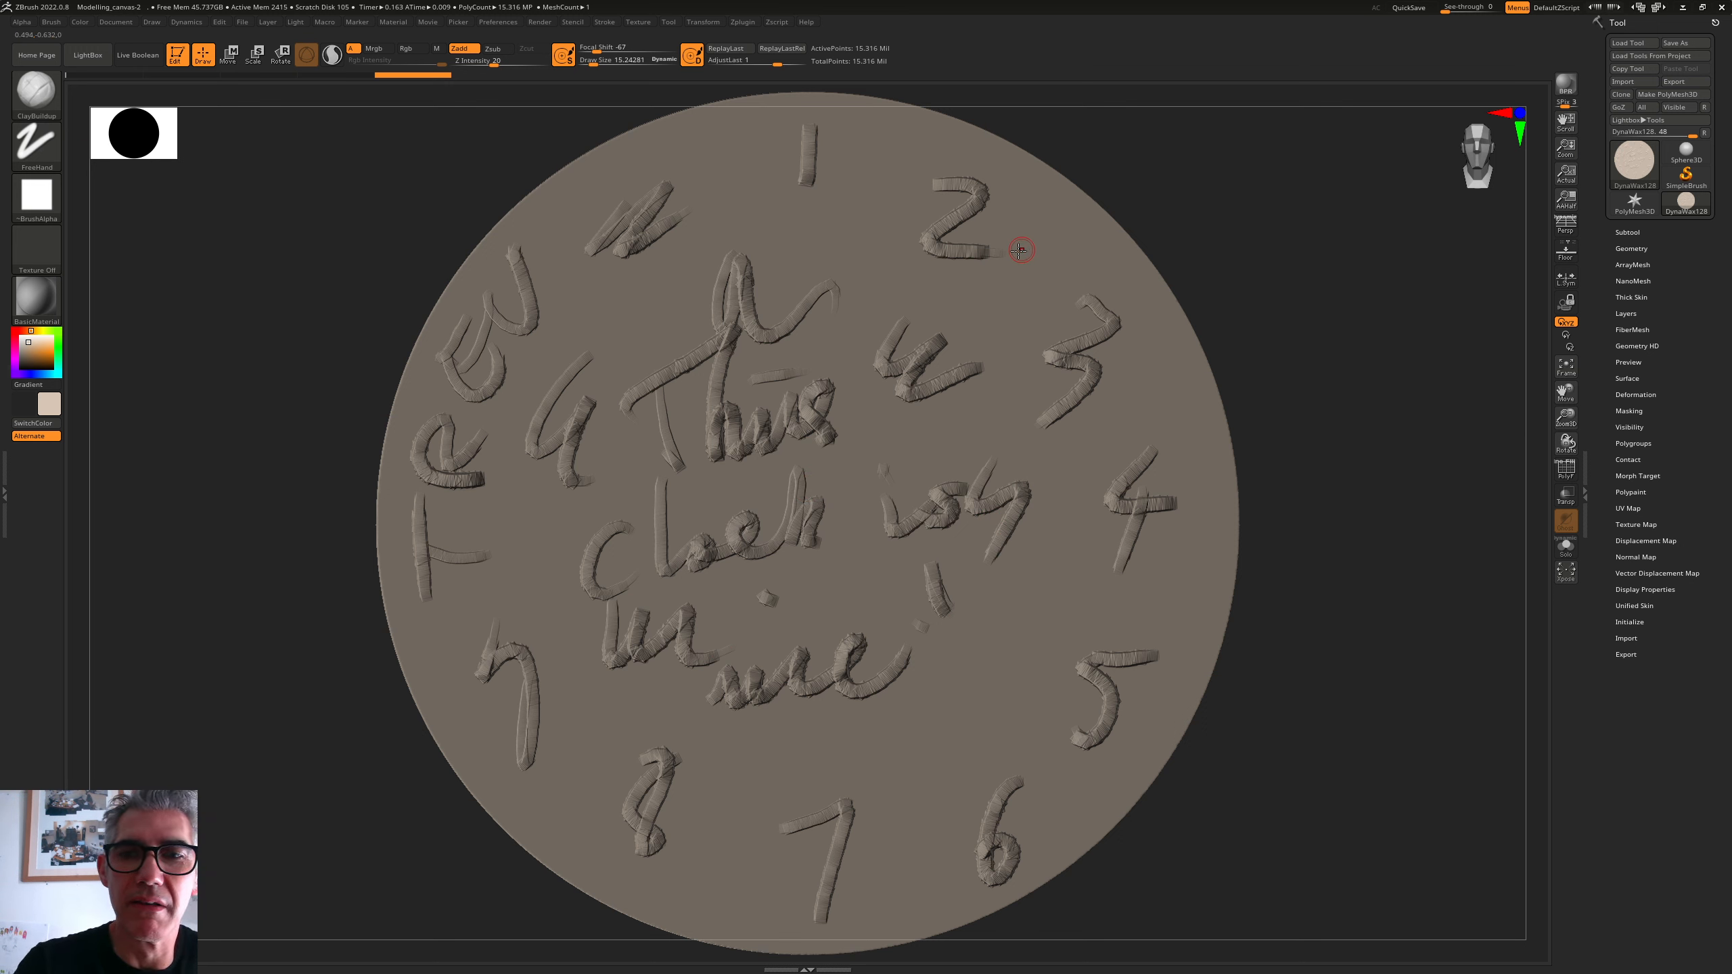
mouse_move(1019, 250)
mouse_down()
mouse_move(1019, 311)
mouse_move(1066, 424)
mouse_up()
click(971, 525)
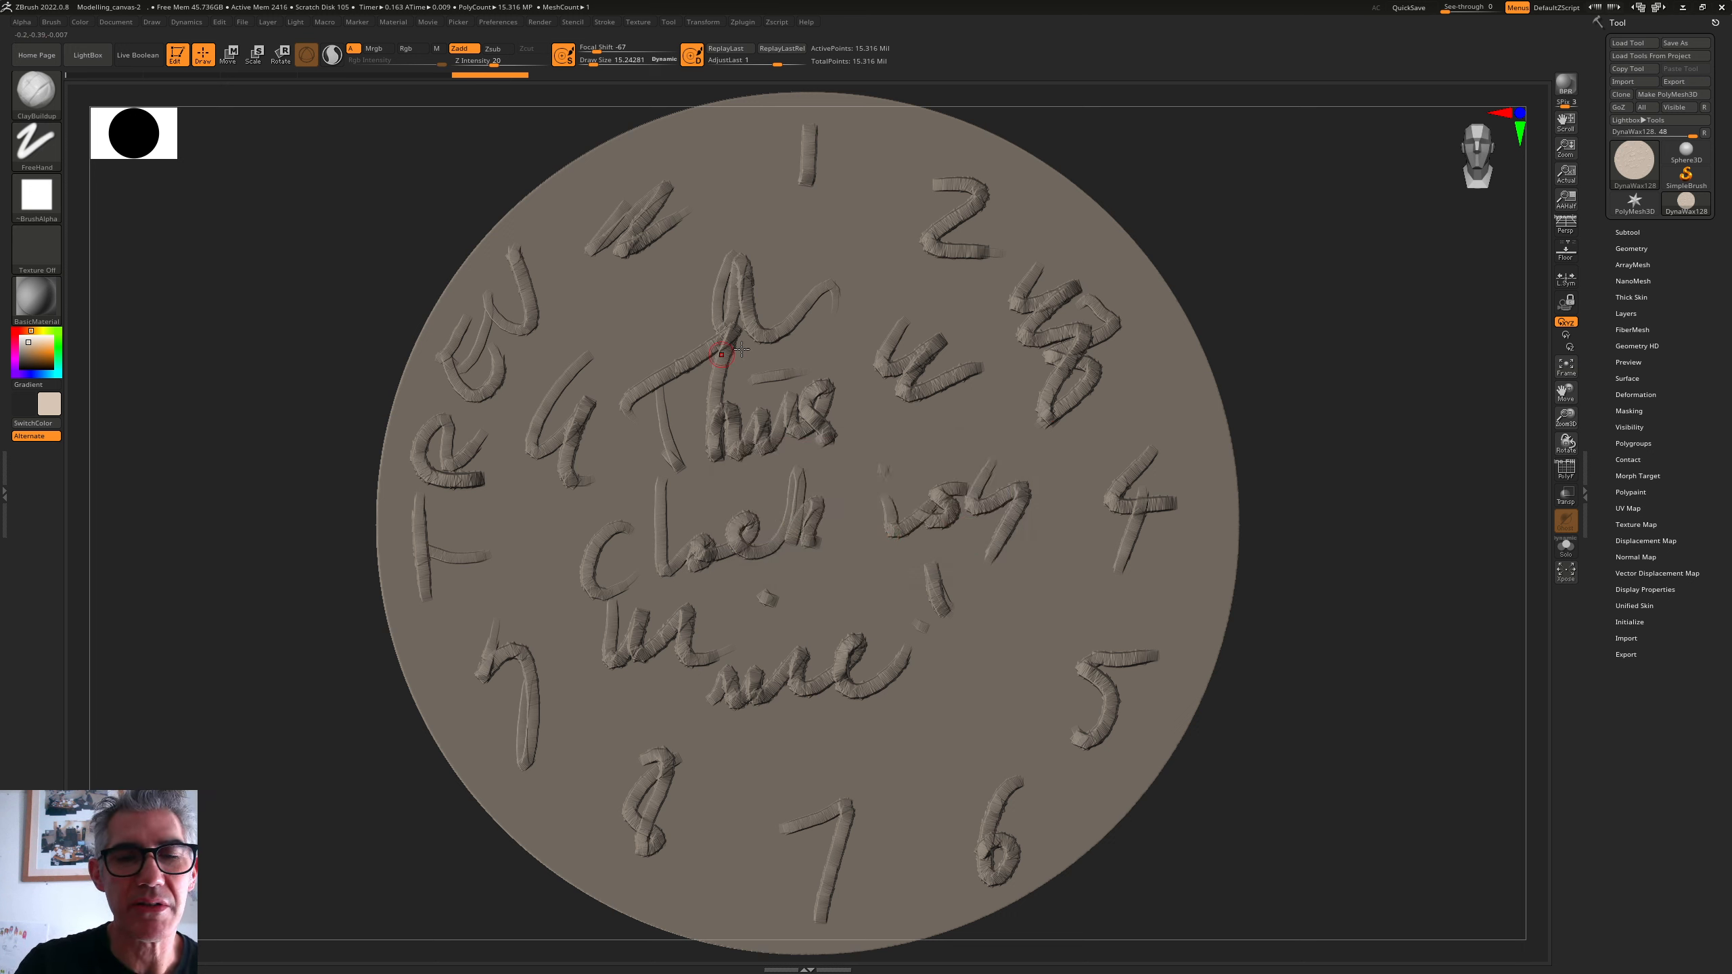
drag(873, 272, 978, 354)
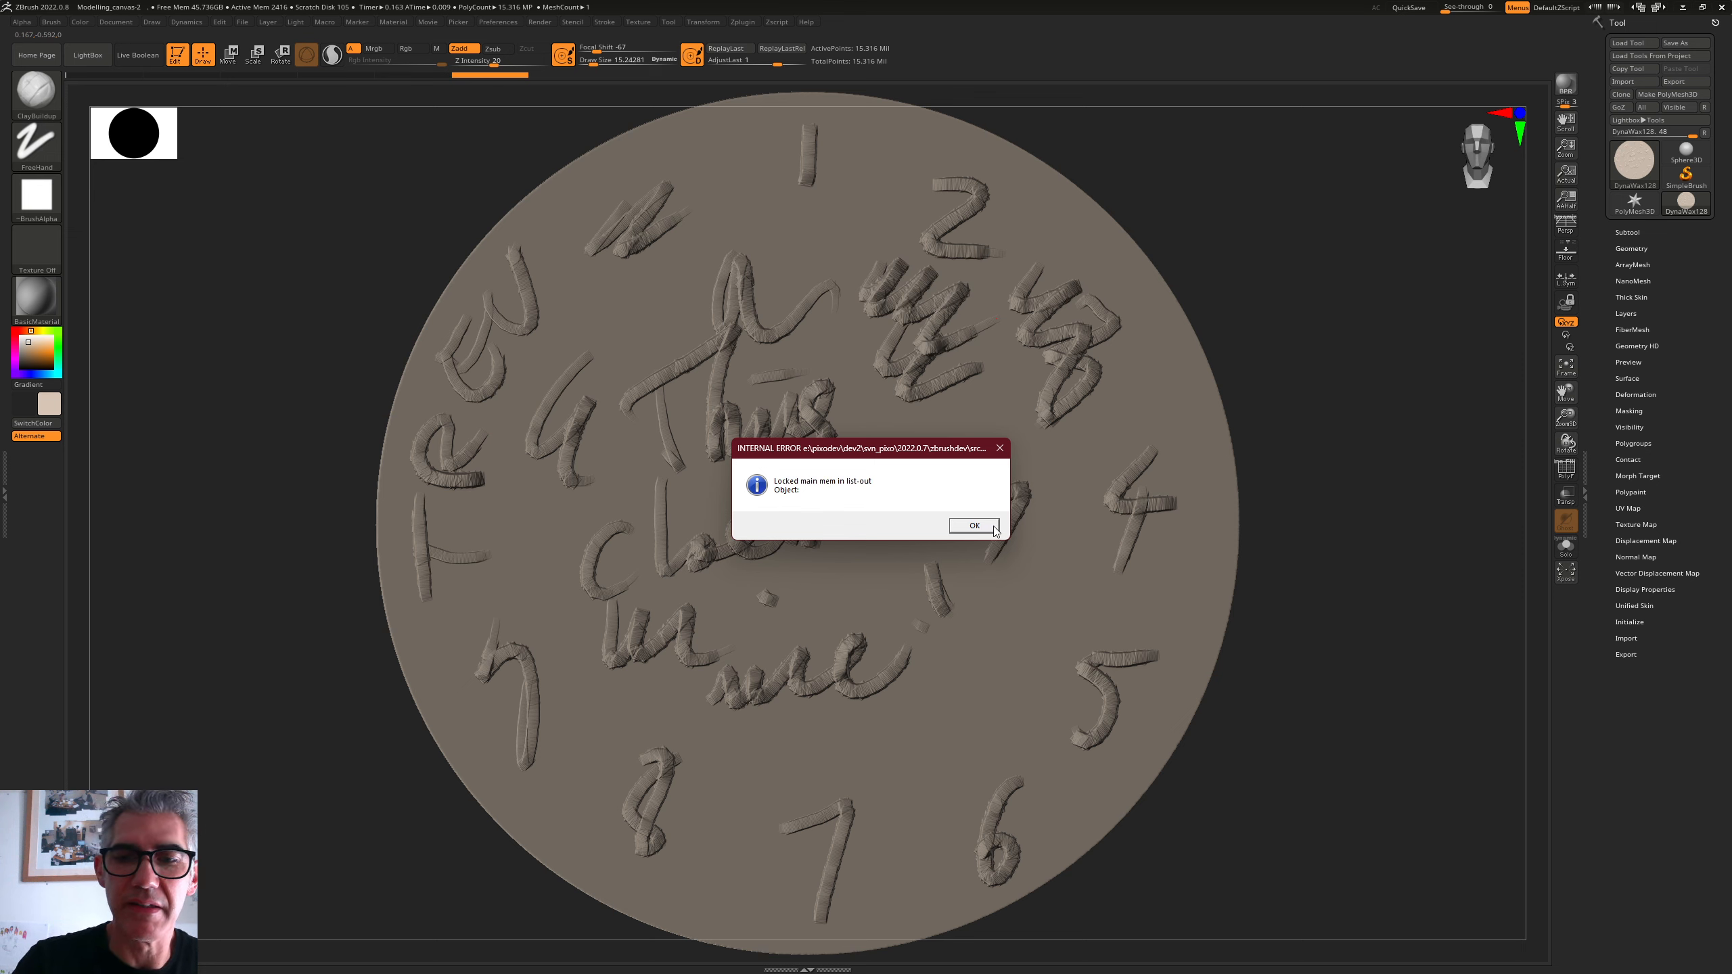
- Dismiss the error dialog, open the zb-model-canvas project without saving changes, and frame the disc in a straight front view
click(973, 525)
click(87, 54)
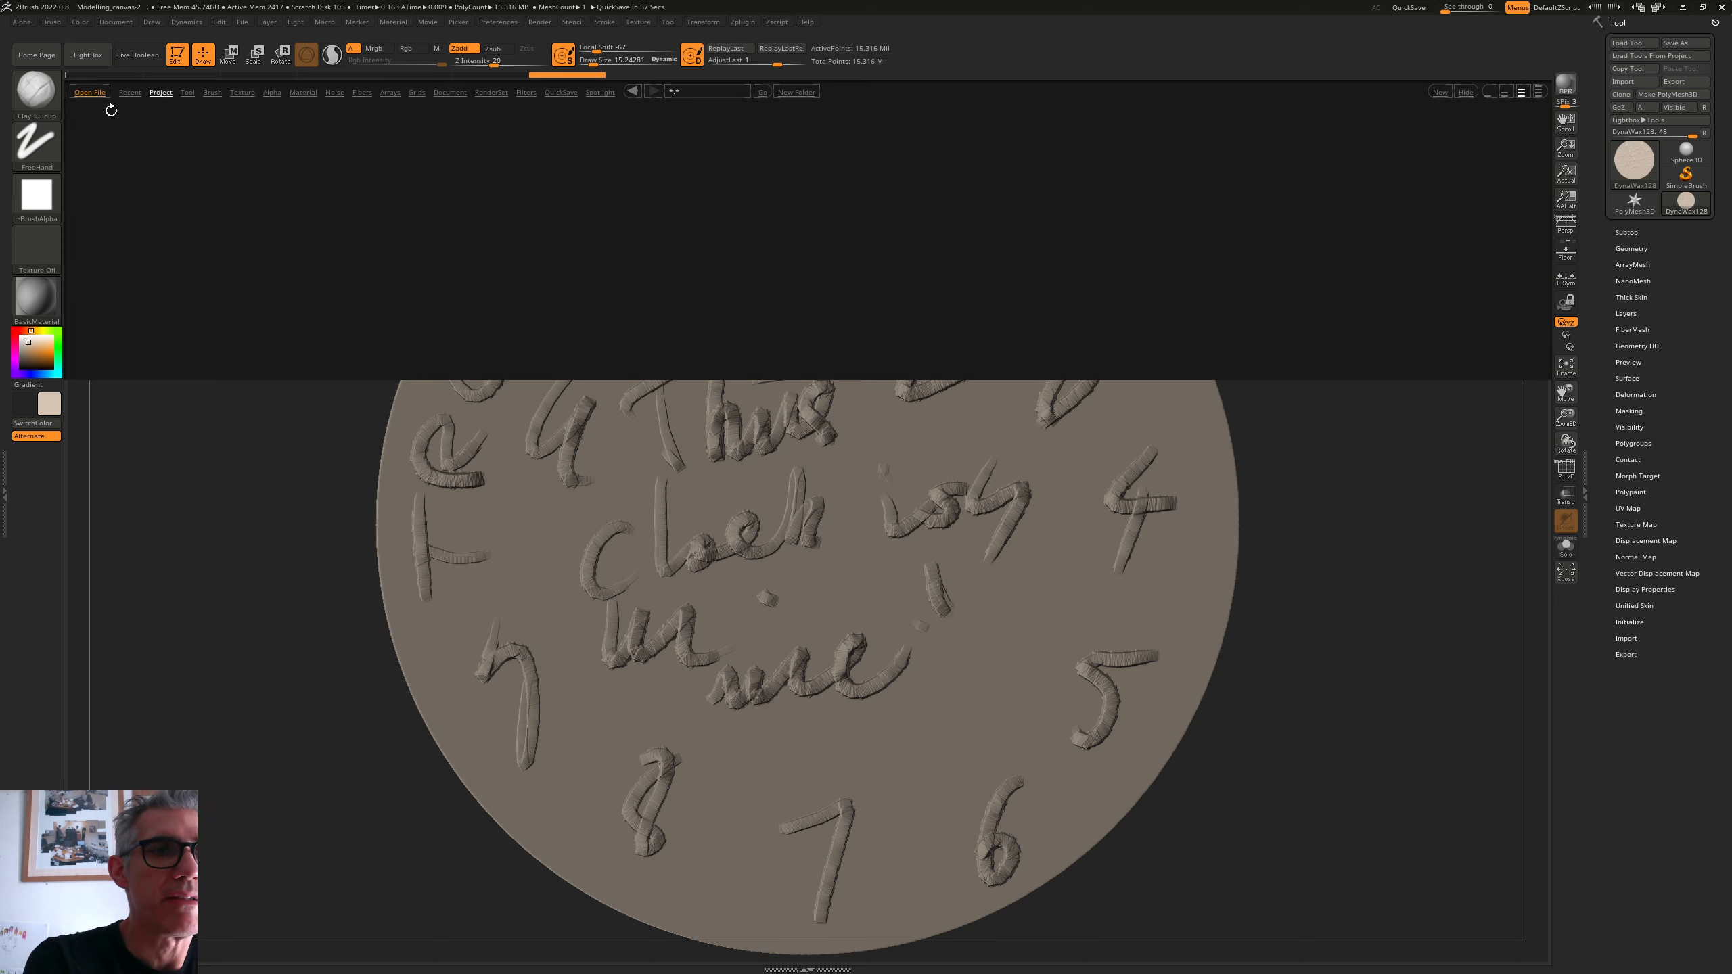
double_click(1338, 175)
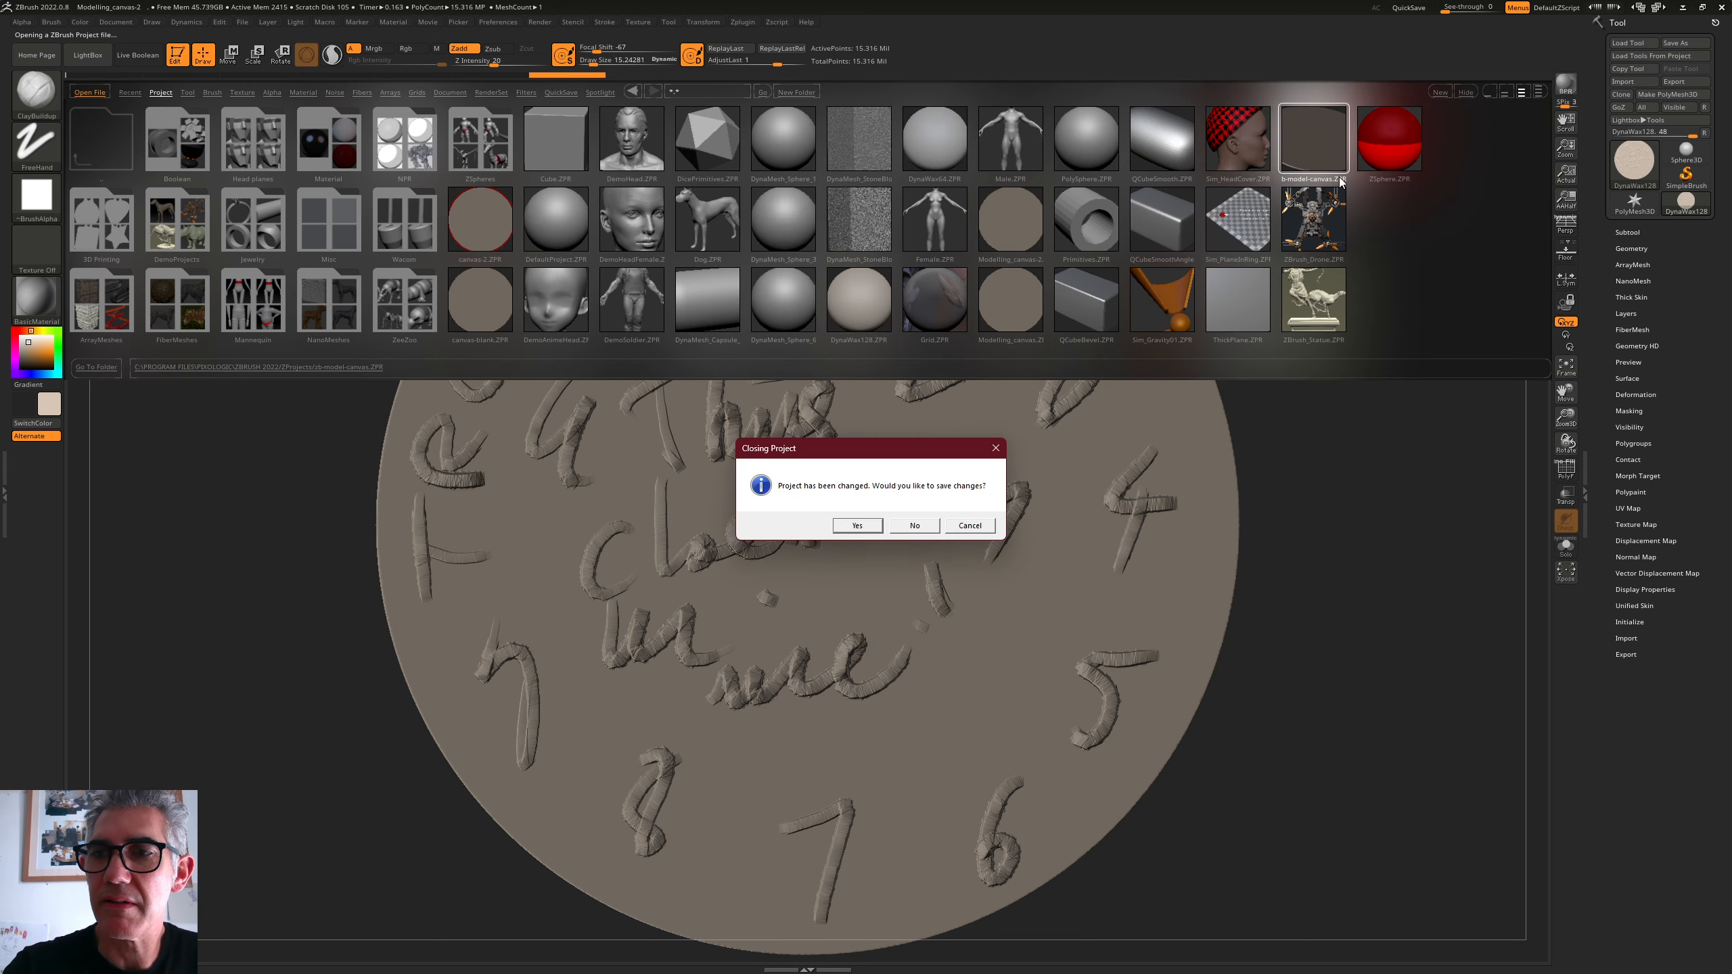
click(917, 523)
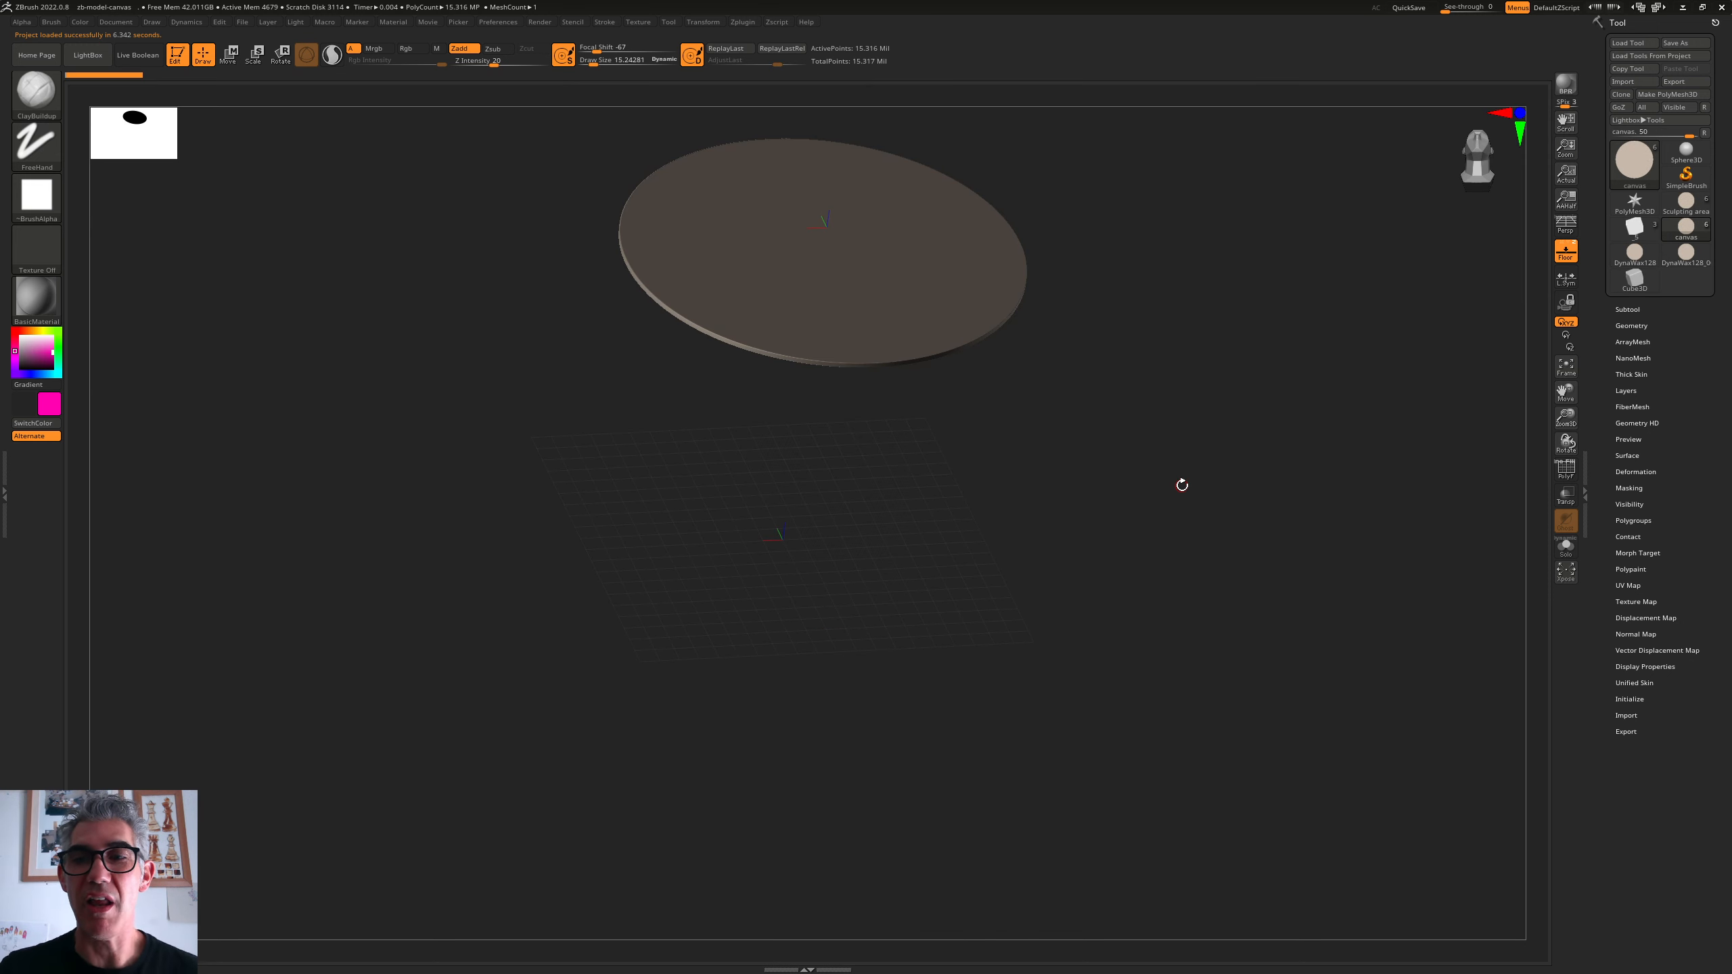
shift+drag(1230, 349, 1217, 410)
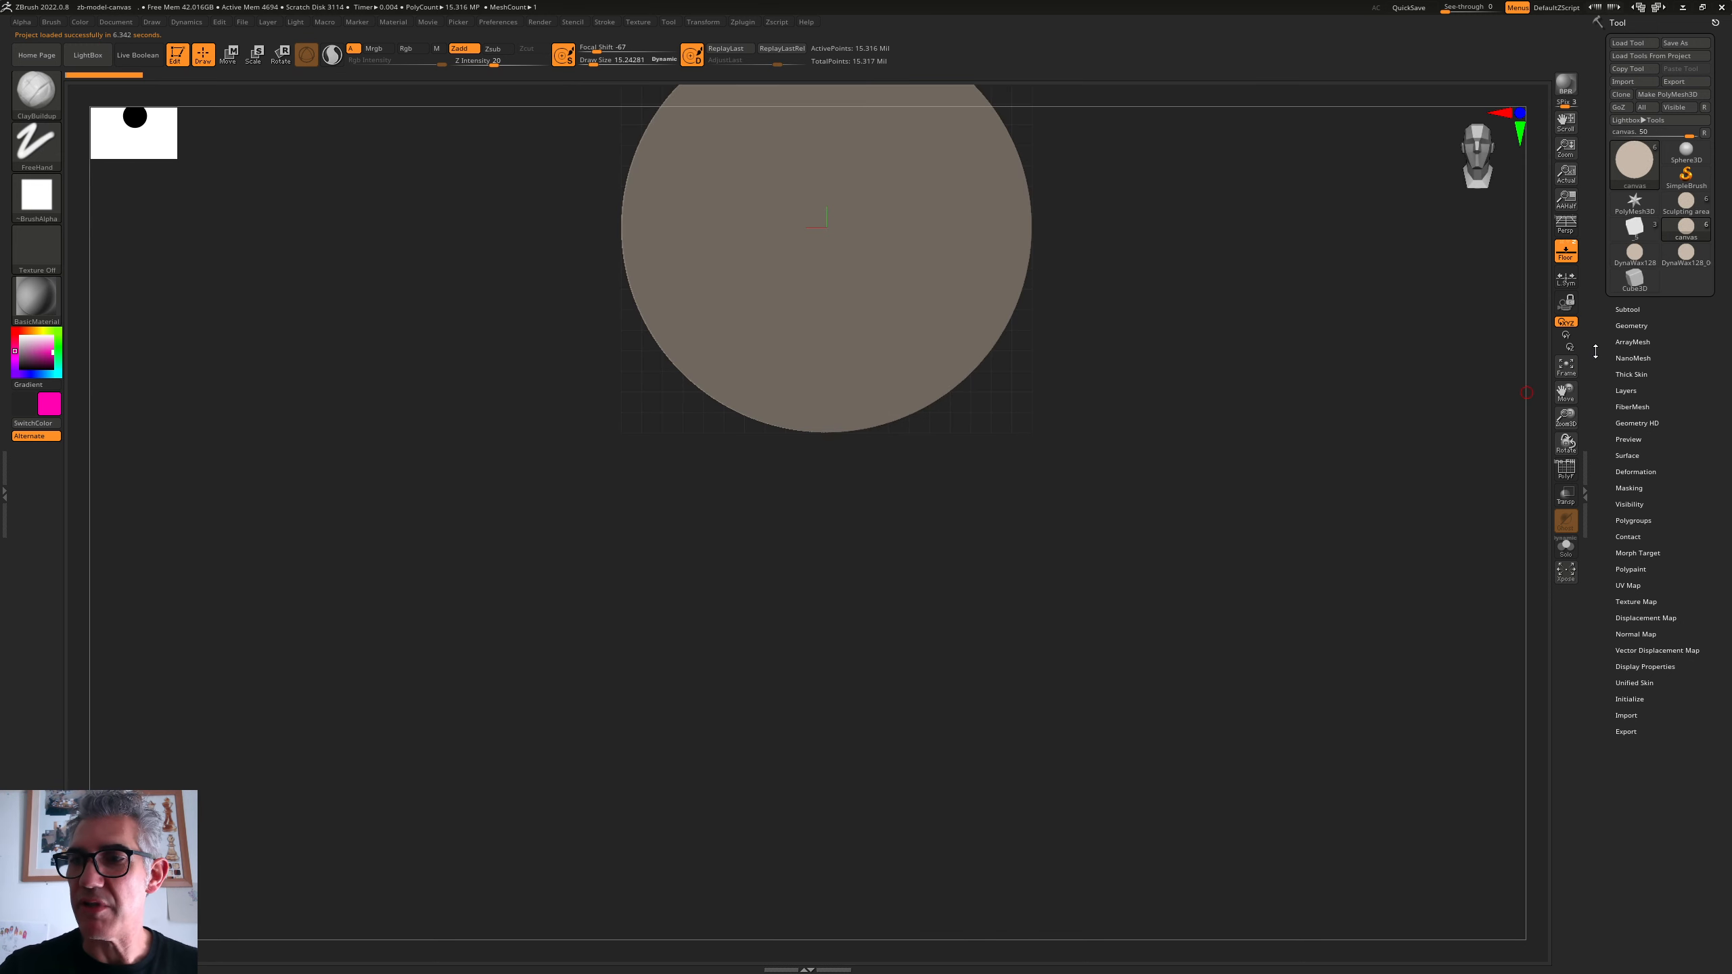
key(f)
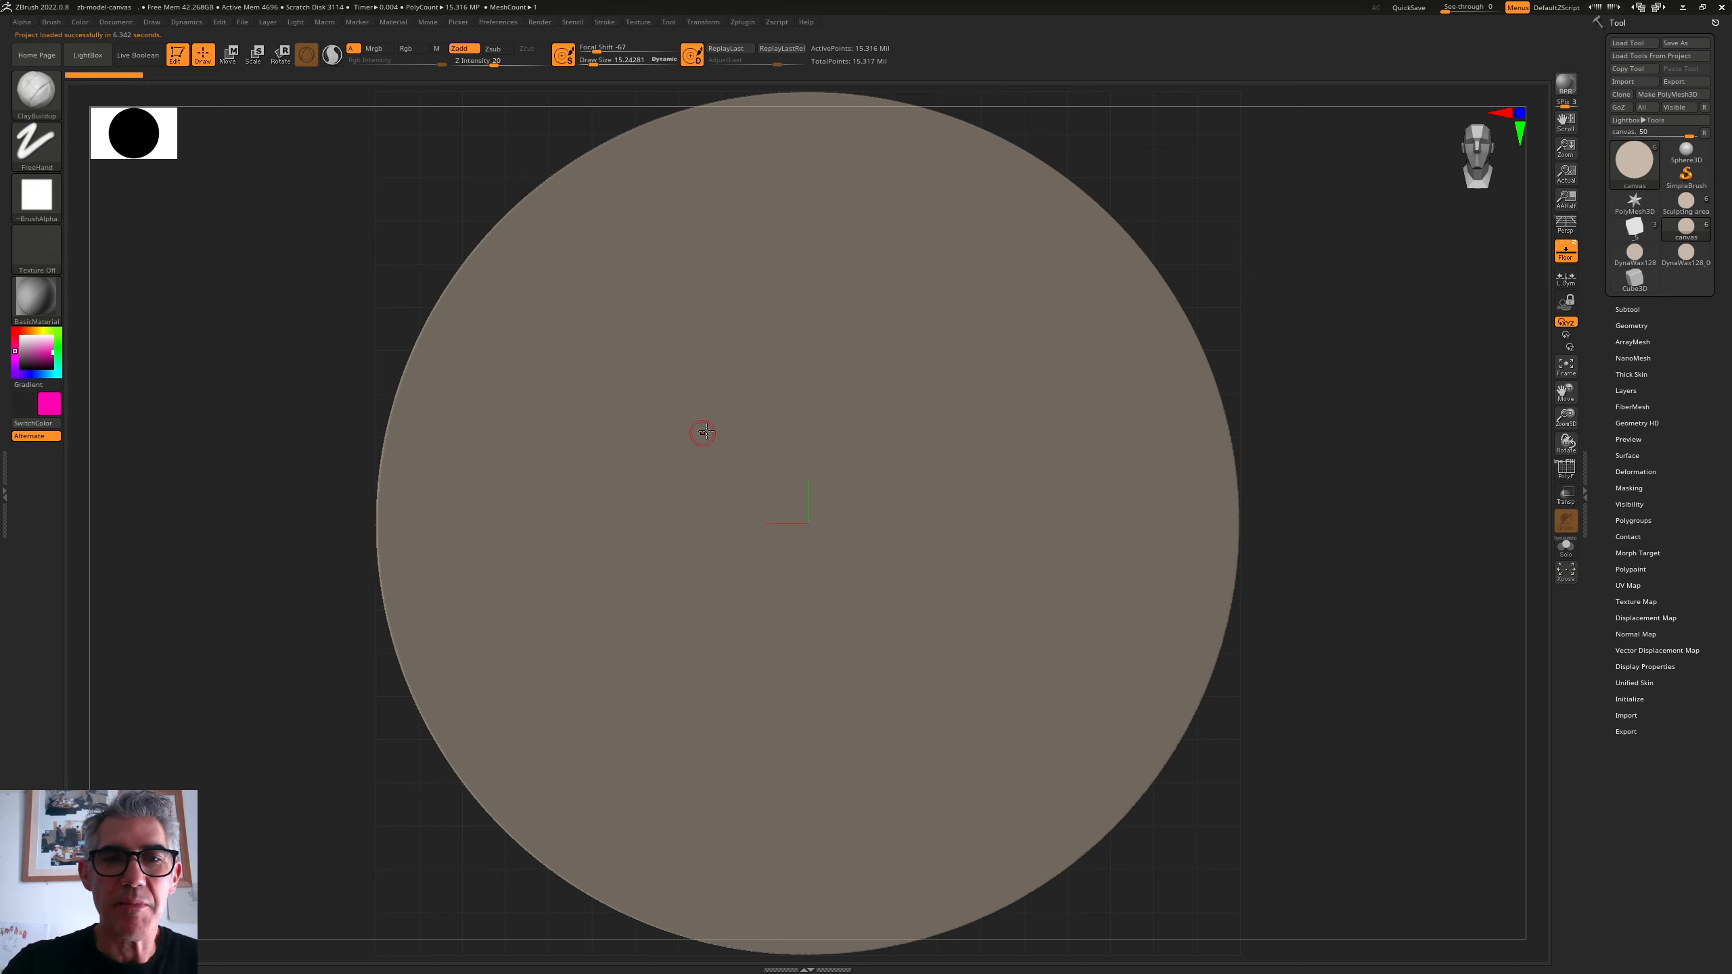
- Sculpt separate curved freehand strokes across the upper and middle parts of the blank disc
drag(658, 286, 672, 384)
drag(792, 273, 856, 346)
mouse_move(969, 310)
mouse_down()
mouse_move(1015, 404)
mouse_move(1002, 490)
mouse_up()
mouse_move(801, 493)
mouse_down()
mouse_move(697, 600)
mouse_move(717, 638)
mouse_up()
drag(873, 544, 990, 619)
mouse_move(1024, 600)
mouse_down()
mouse_move(1028, 625)
mouse_move(1061, 603)
mouse_up()
drag(928, 387, 901, 447)
drag(877, 290, 705, 425)
drag(760, 407, 834, 372)
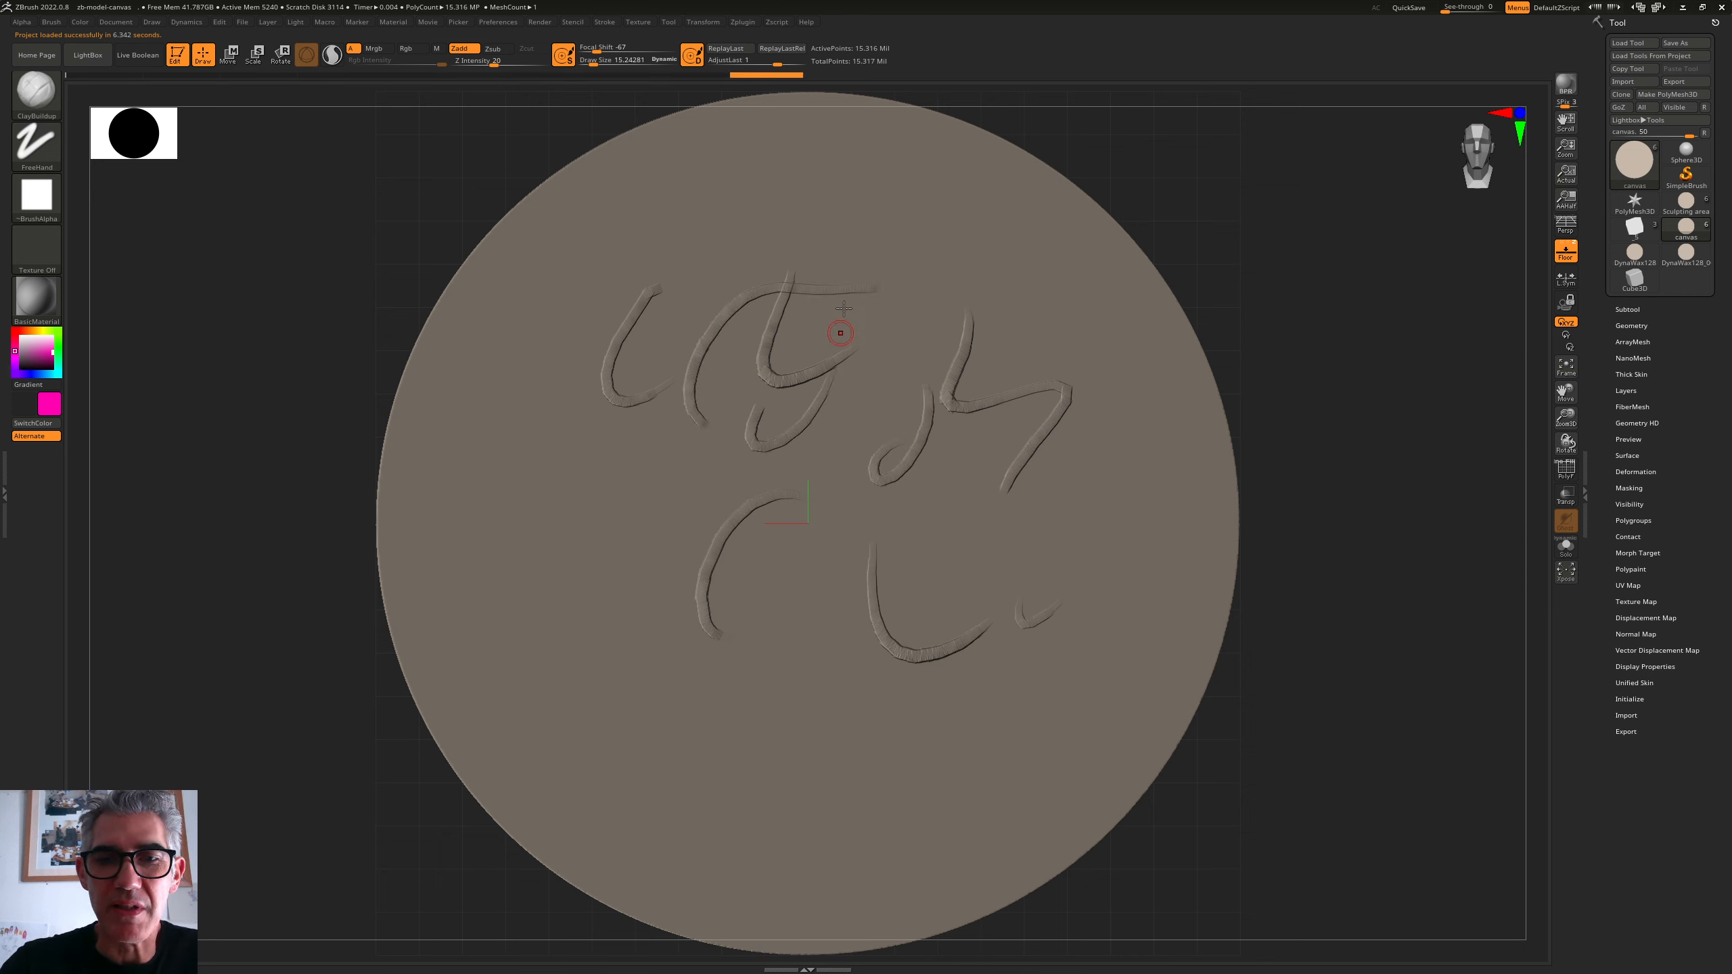
- Sculpt more curved strokes near the disc's top and along its right and left sides
drag(828, 232, 1061, 404)
drag(1060, 445, 1081, 520)
drag(1096, 536, 1041, 600)
drag(635, 484, 615, 607)
drag(481, 532, 567, 638)
drag(531, 301, 561, 481)
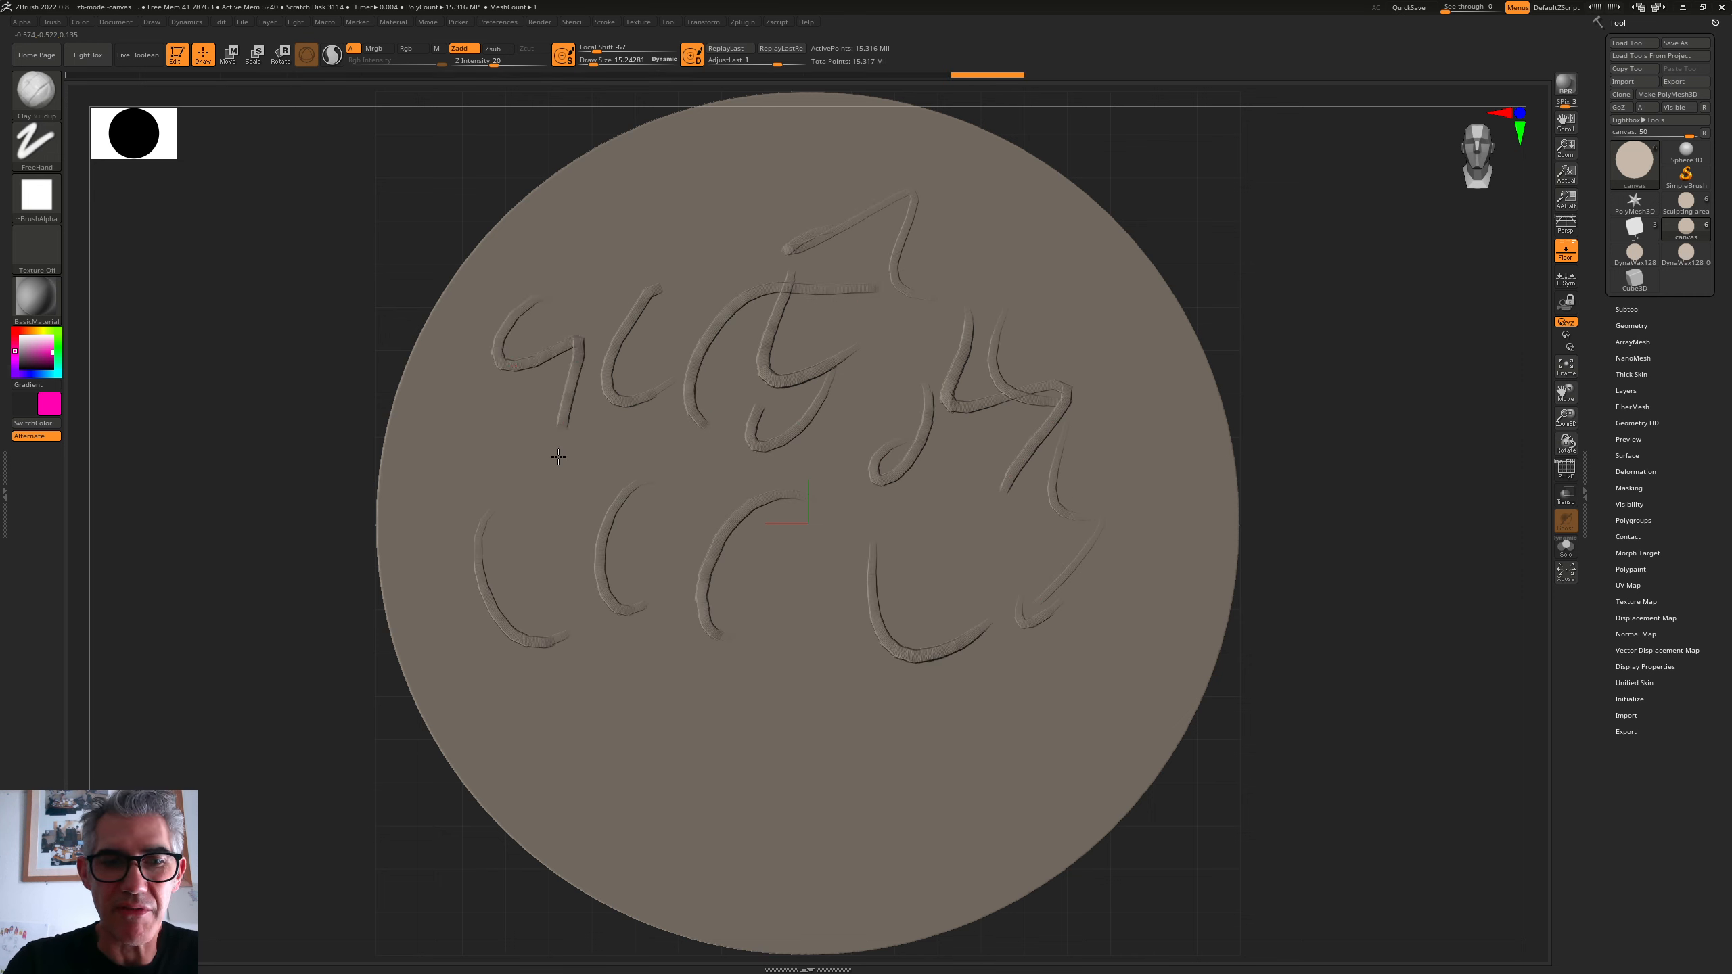
- Cover the disc with many long, overlapping freehand scribbles to build up a longer undo history
mouse_move(678, 706)
mouse_down()
mouse_move(807, 740)
mouse_move(887, 727)
mouse_up()
drag(671, 600, 644, 789)
drag(849, 740, 821, 480)
mouse_move(834, 266)
mouse_down()
mouse_move(777, 243)
mouse_move(690, 295)
mouse_up()
drag(686, 215, 639, 319)
mouse_move(846, 270)
mouse_down()
mouse_move(907, 391)
mouse_move(1003, 471)
mouse_up()
mouse_move(1052, 311)
mouse_down()
mouse_move(993, 314)
mouse_move(1060, 300)
mouse_up()
drag(1008, 478, 1032, 603)
drag(774, 432, 700, 548)
mouse_move(652, 478)
mouse_down()
mouse_move(612, 551)
mouse_move(646, 628)
mouse_up()
mouse_move(552, 571)
mouse_down()
mouse_move(754, 759)
mouse_move(832, 639)
mouse_up()
mouse_move(772, 576)
mouse_down()
mouse_move(846, 462)
mouse_move(1029, 734)
mouse_up()
drag(889, 759, 939, 822)
mouse_move(1083, 602)
mouse_down()
mouse_move(1124, 481)
mouse_move(1058, 443)
mouse_up()
drag(982, 274, 904, 246)
mouse_move(816, 180)
mouse_down()
mouse_move(742, 198)
mouse_move(534, 387)
mouse_up()
mouse_move(562, 447)
mouse_down()
mouse_move(718, 614)
mouse_move(747, 699)
mouse_up()
mouse_move(651, 430)
mouse_down()
mouse_move(675, 511)
mouse_move(826, 529)
mouse_up()
drag(910, 478, 921, 553)
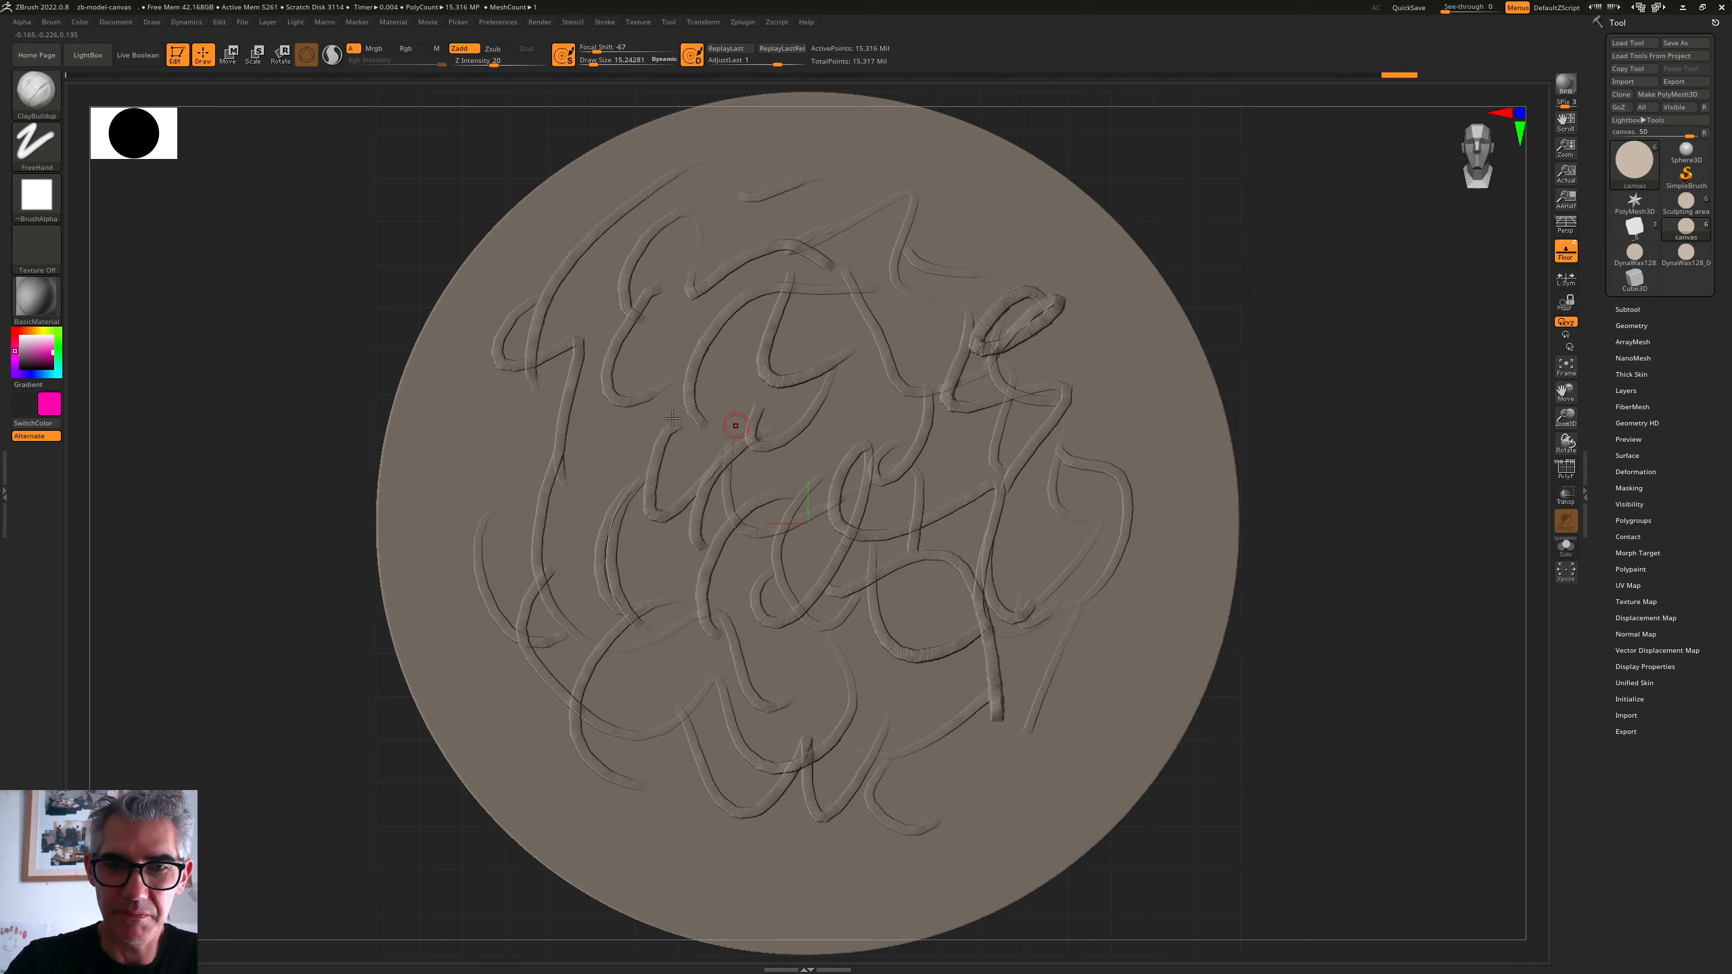
drag(563, 413, 508, 518)
drag(508, 518, 603, 566)
drag(921, 563, 944, 661)
drag(866, 331, 780, 484)
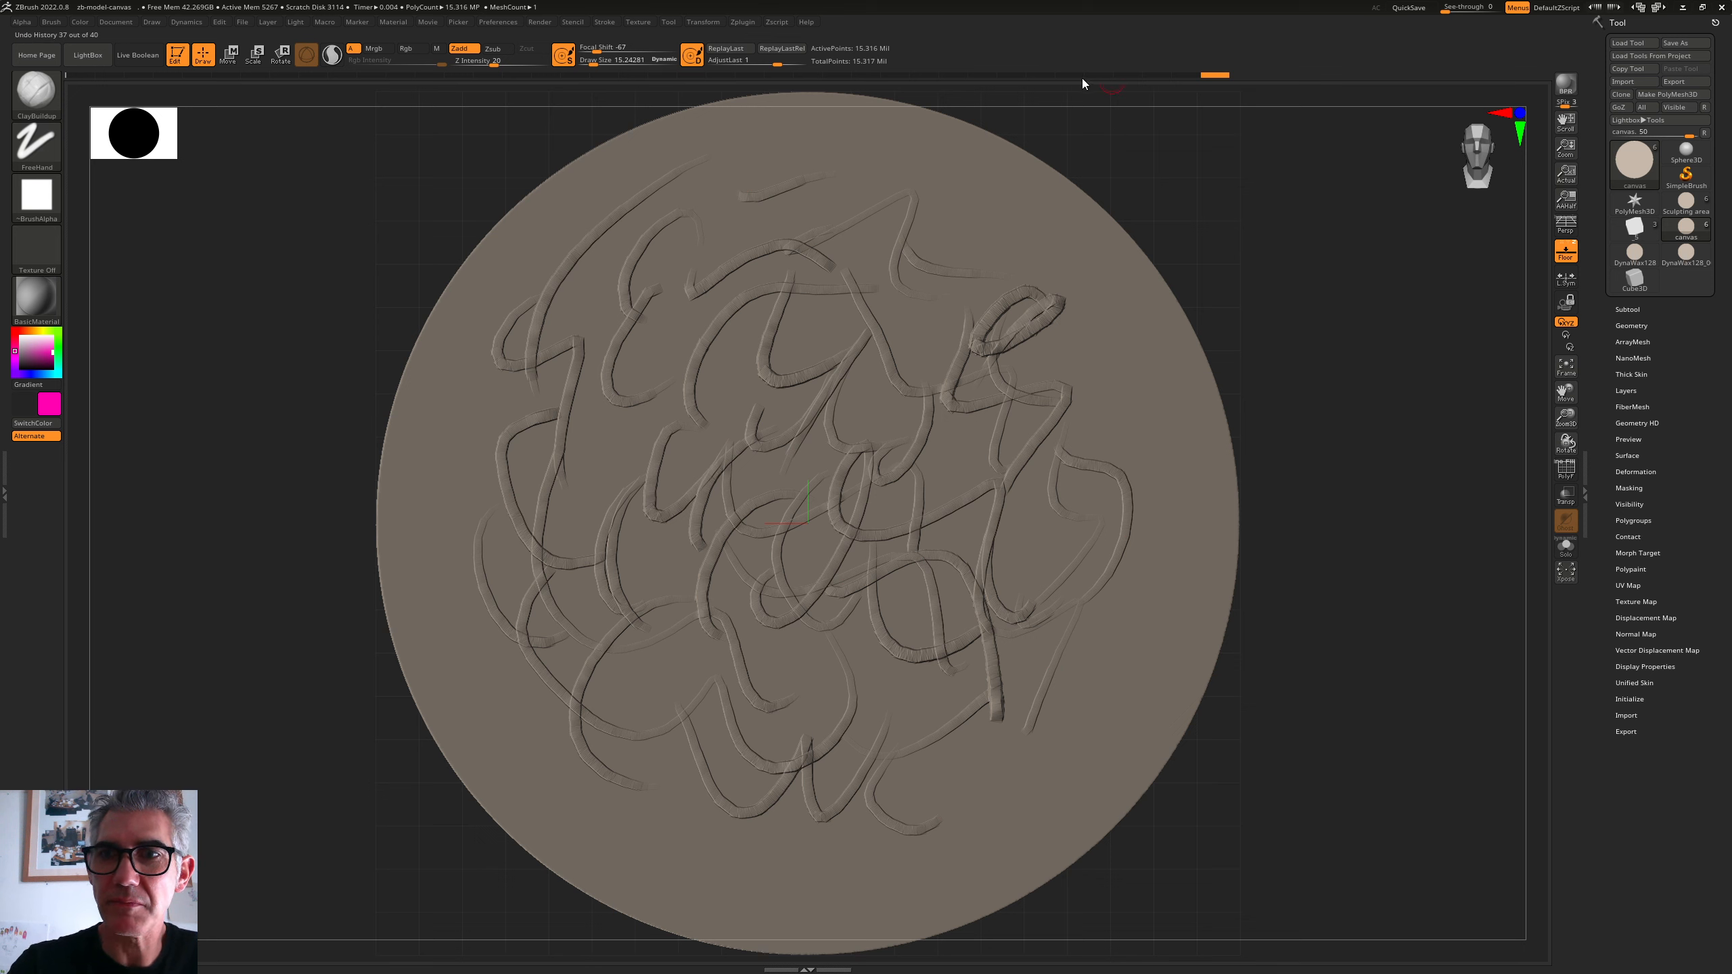
- Step back and forth through the undo history, stopping at an earlier state around the middle of the strokes
drag(1002, 76, 901, 75)
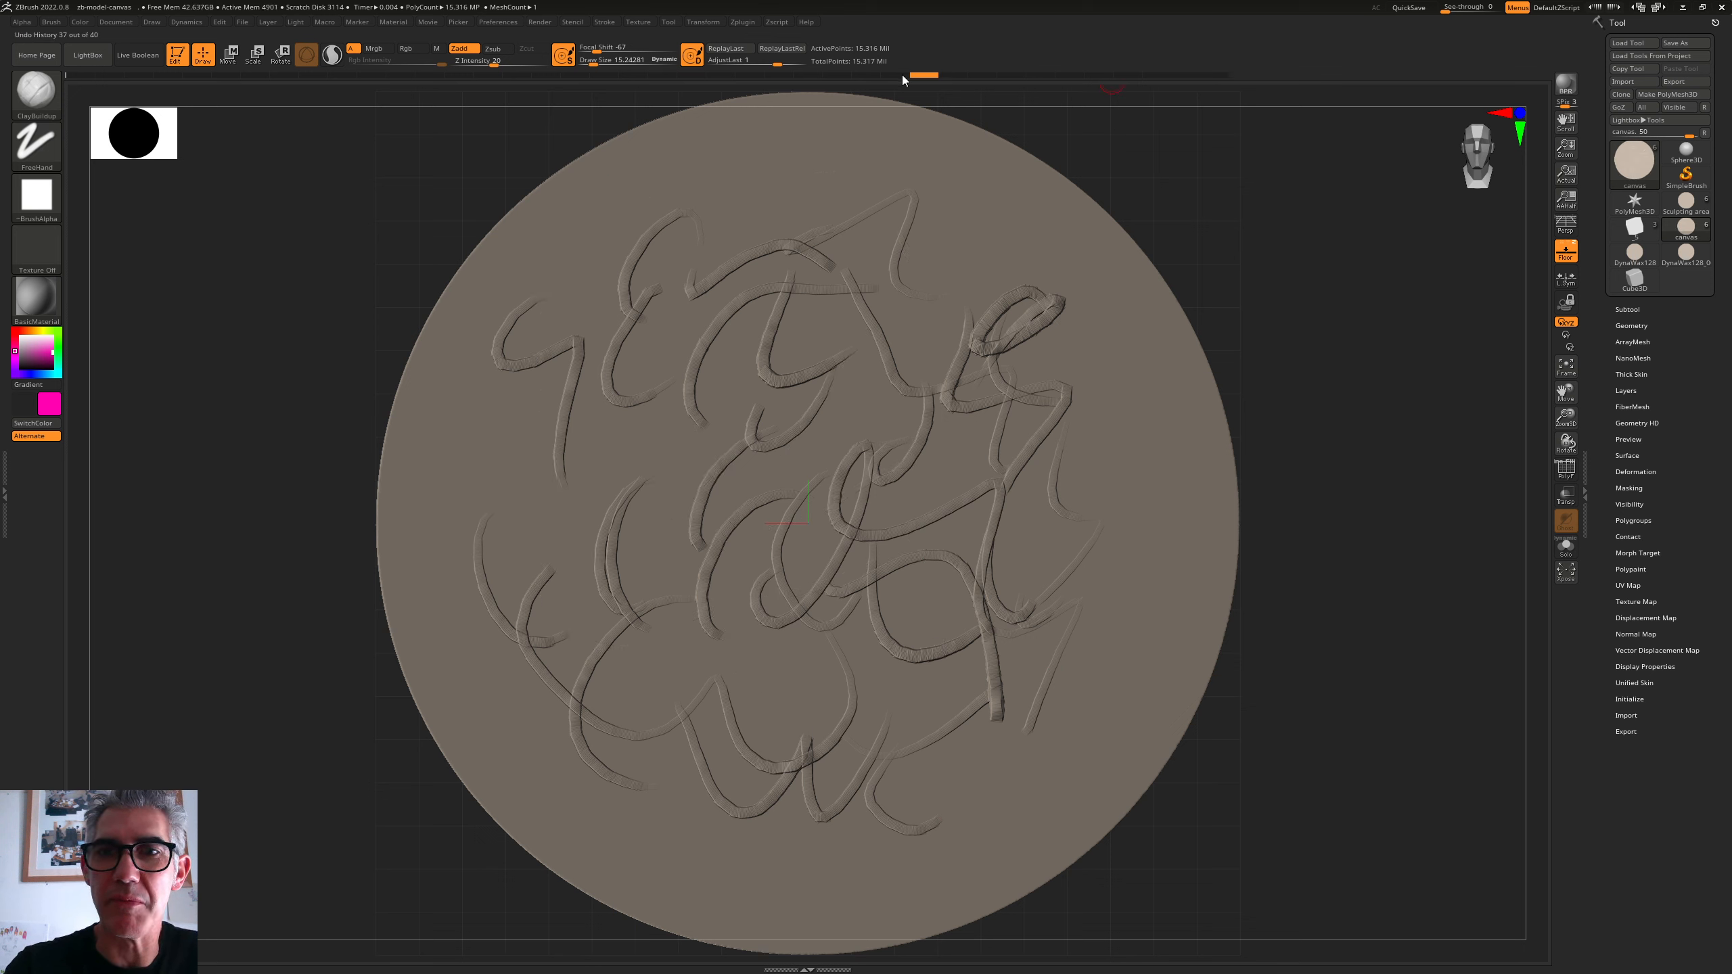
click(982, 75)
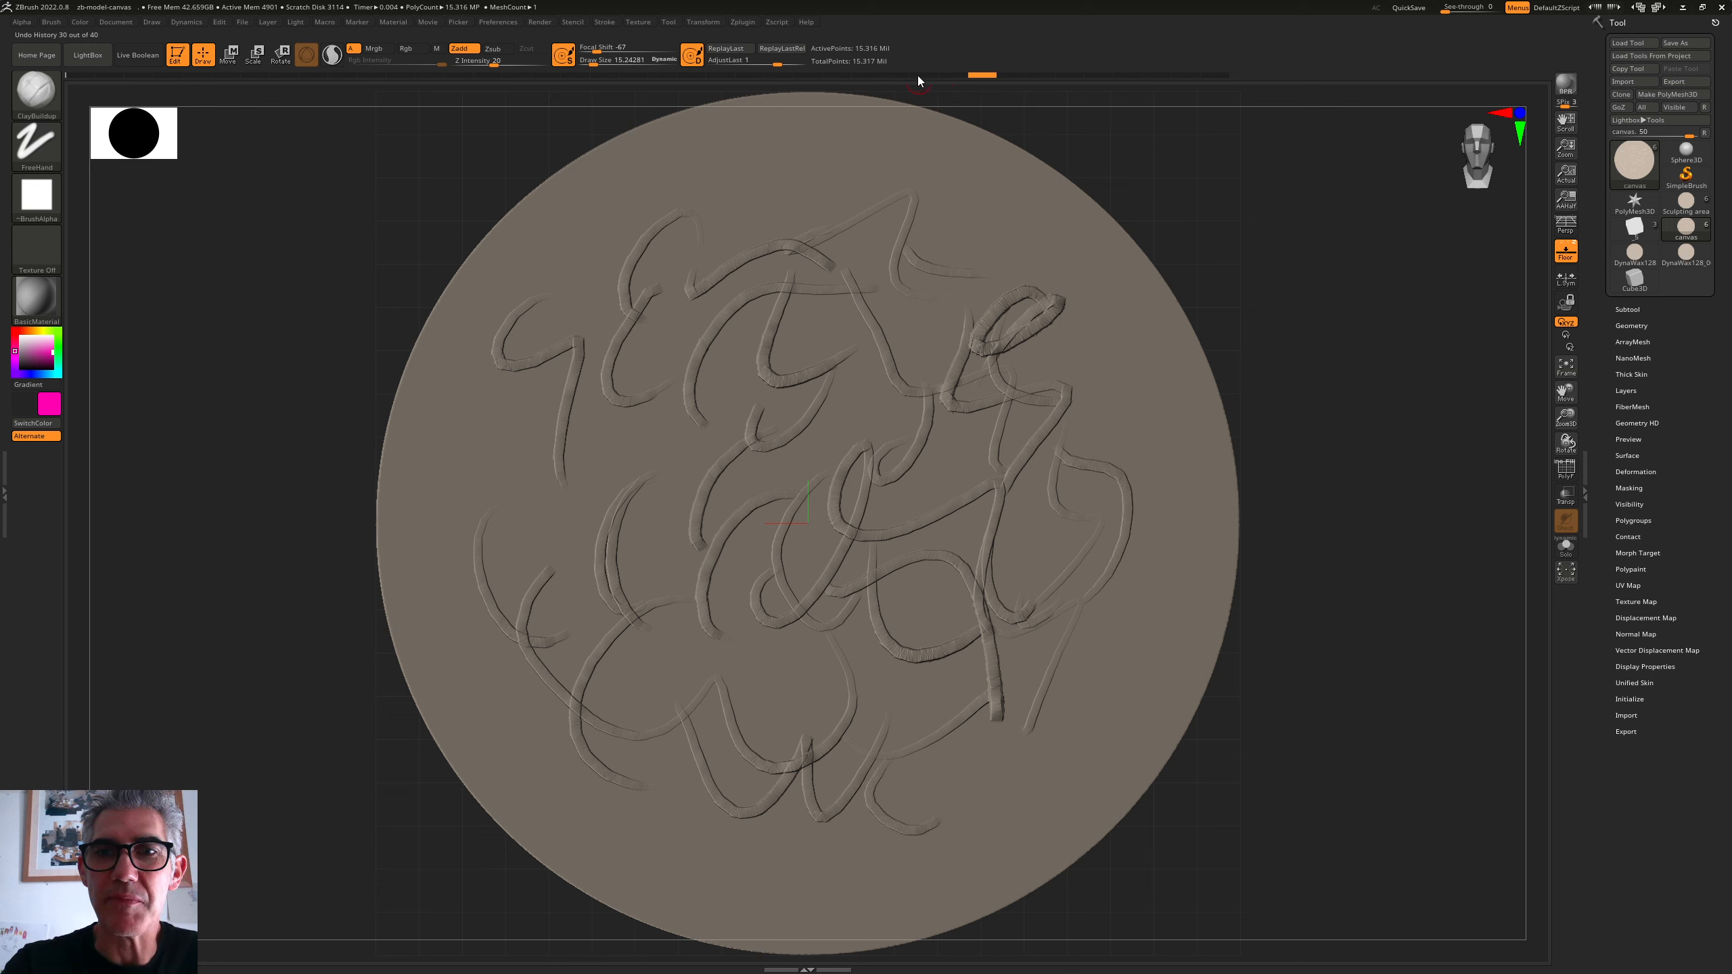
drag(853, 82, 756, 85)
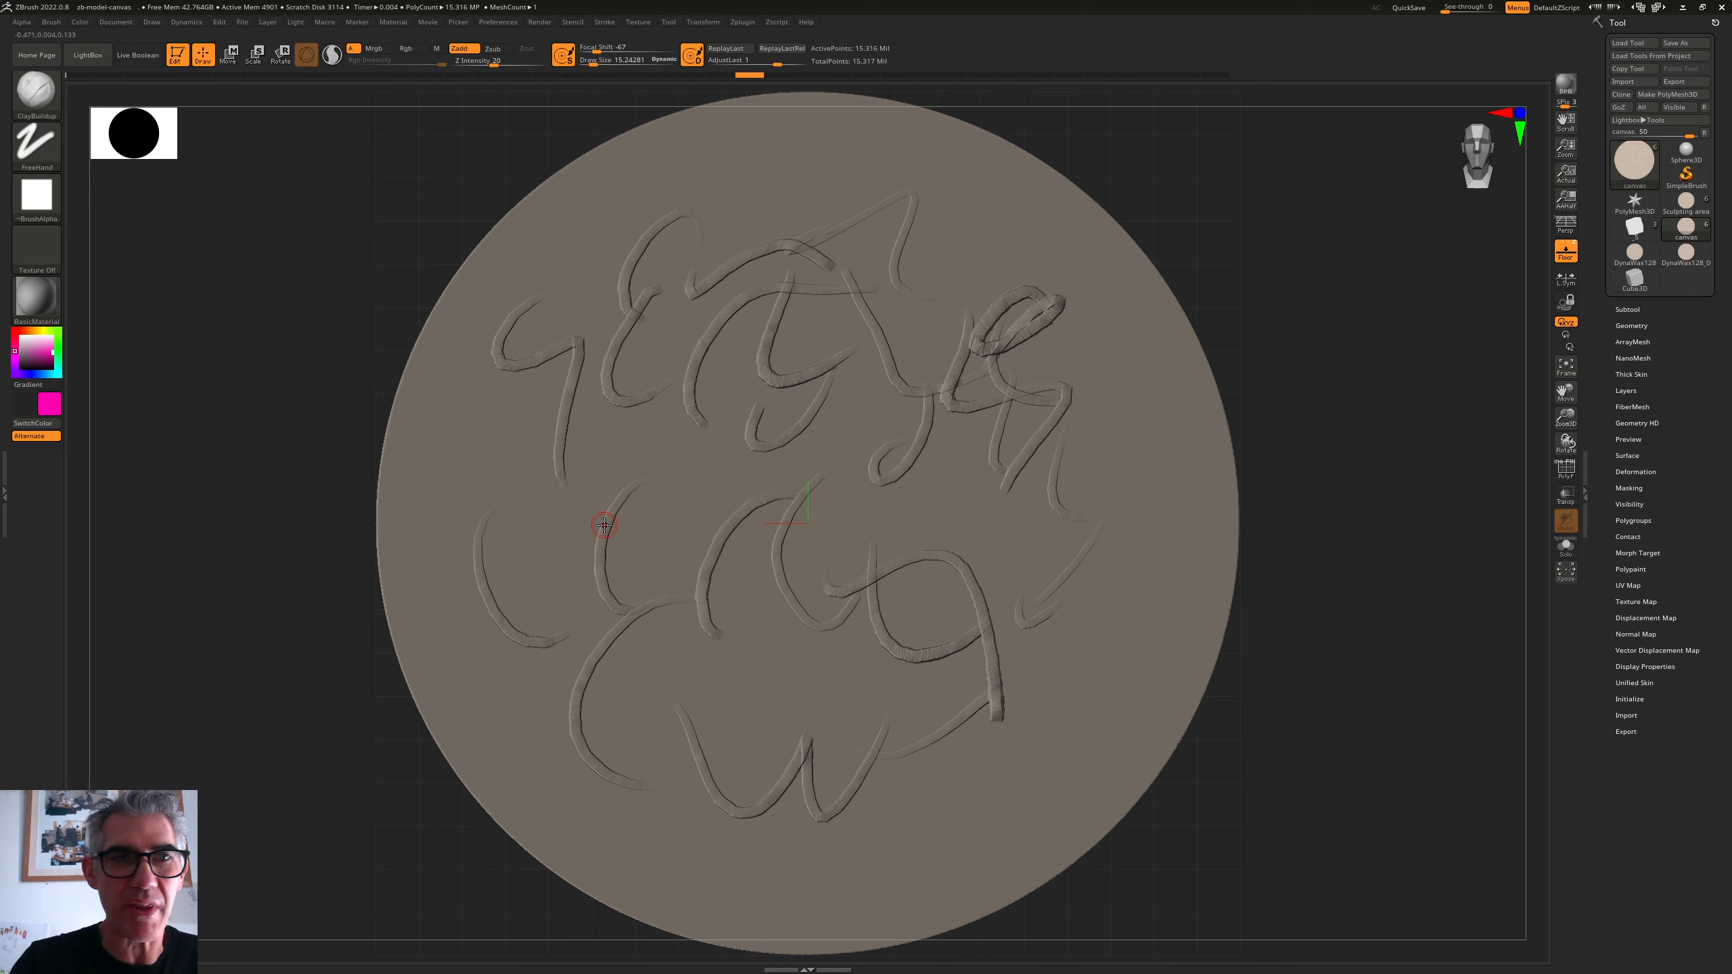
- Delete the older undo history of the sculpted disc
click(240, 22)
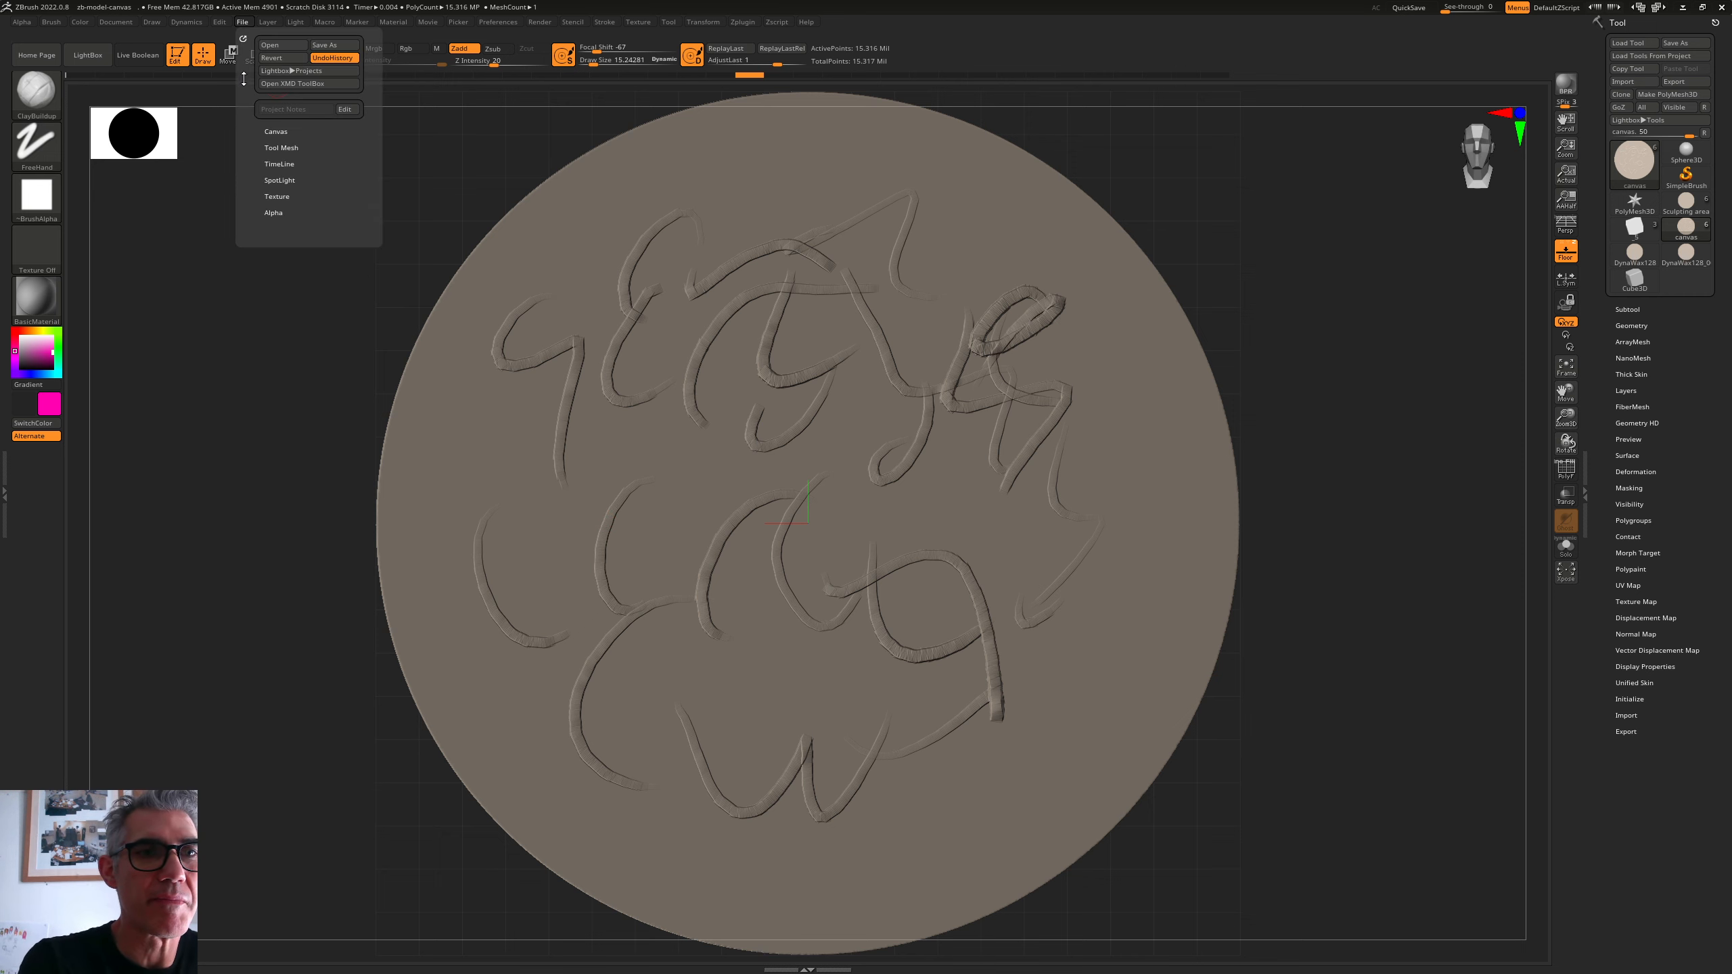
click(219, 21)
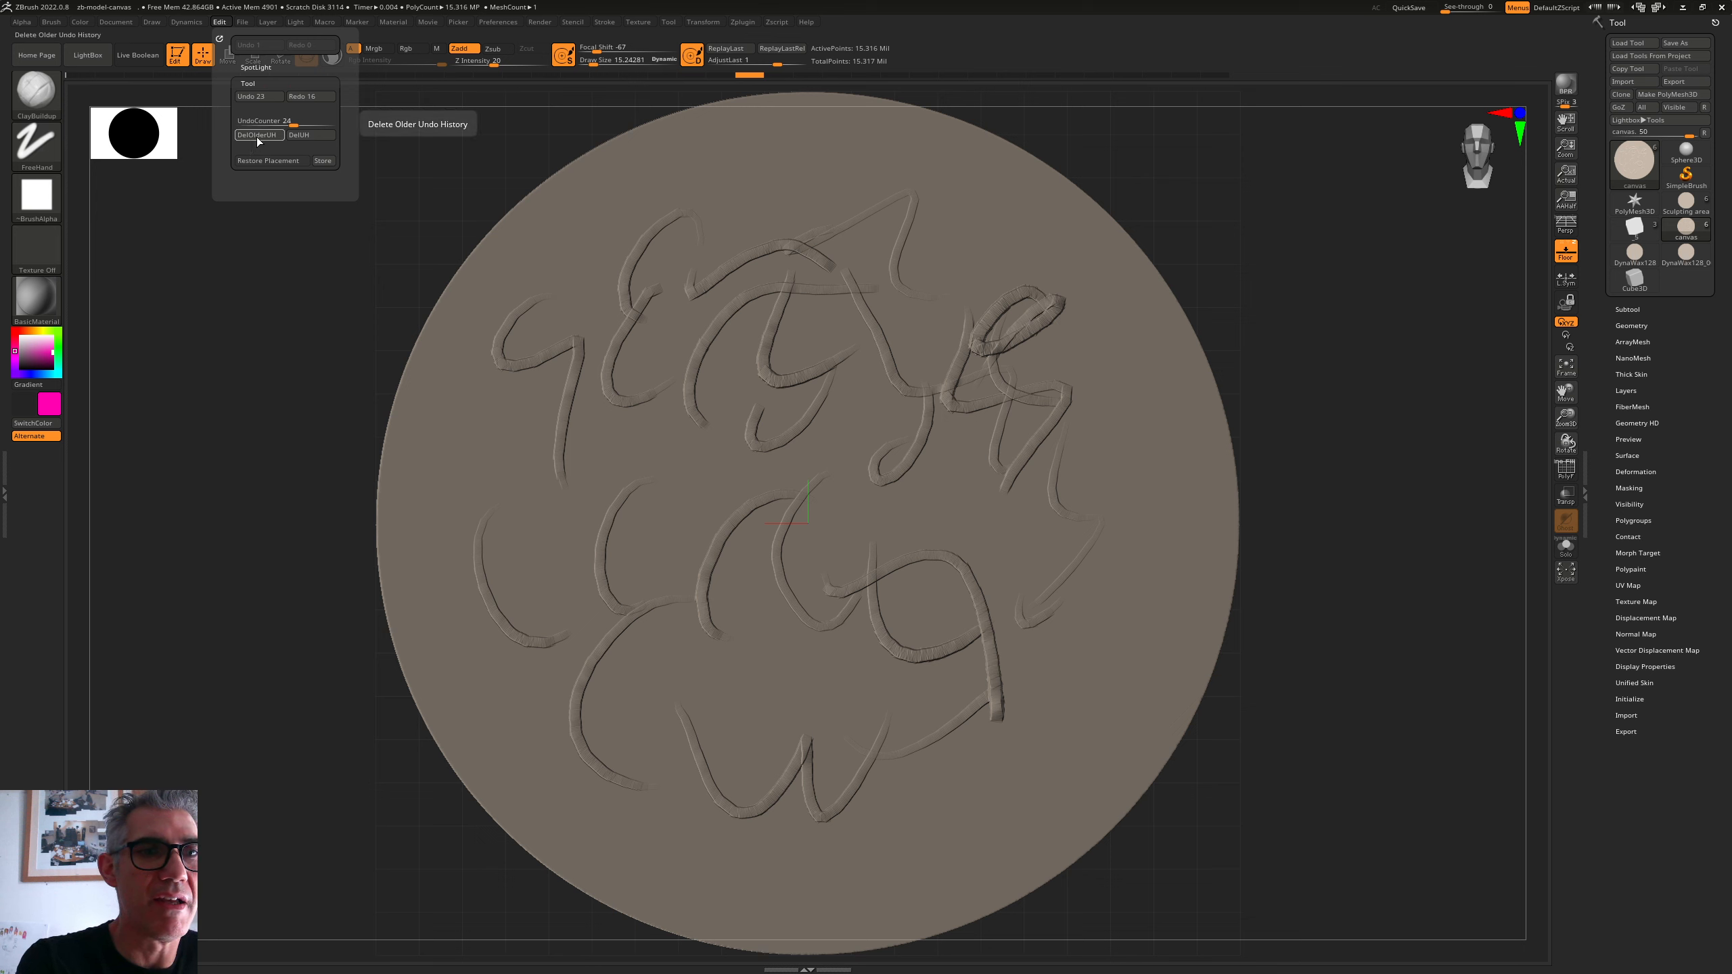
click(257, 135)
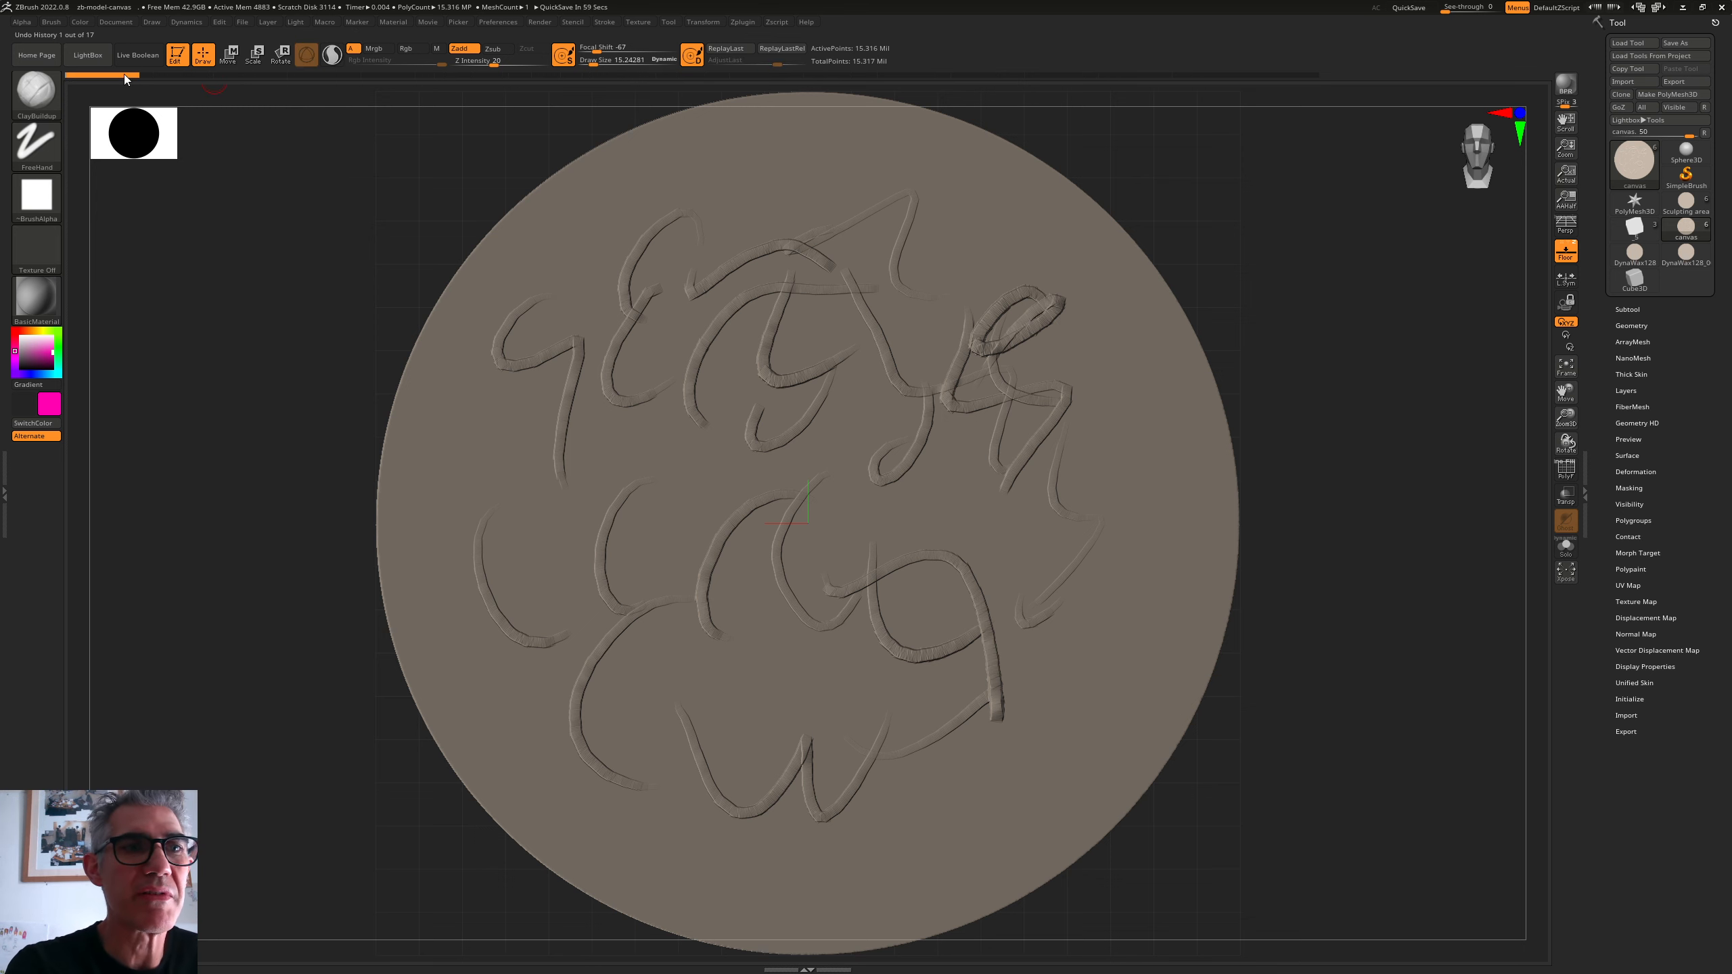
- Step through the remaining undo history to the latest stroke and return to an earlier state
click(552, 74)
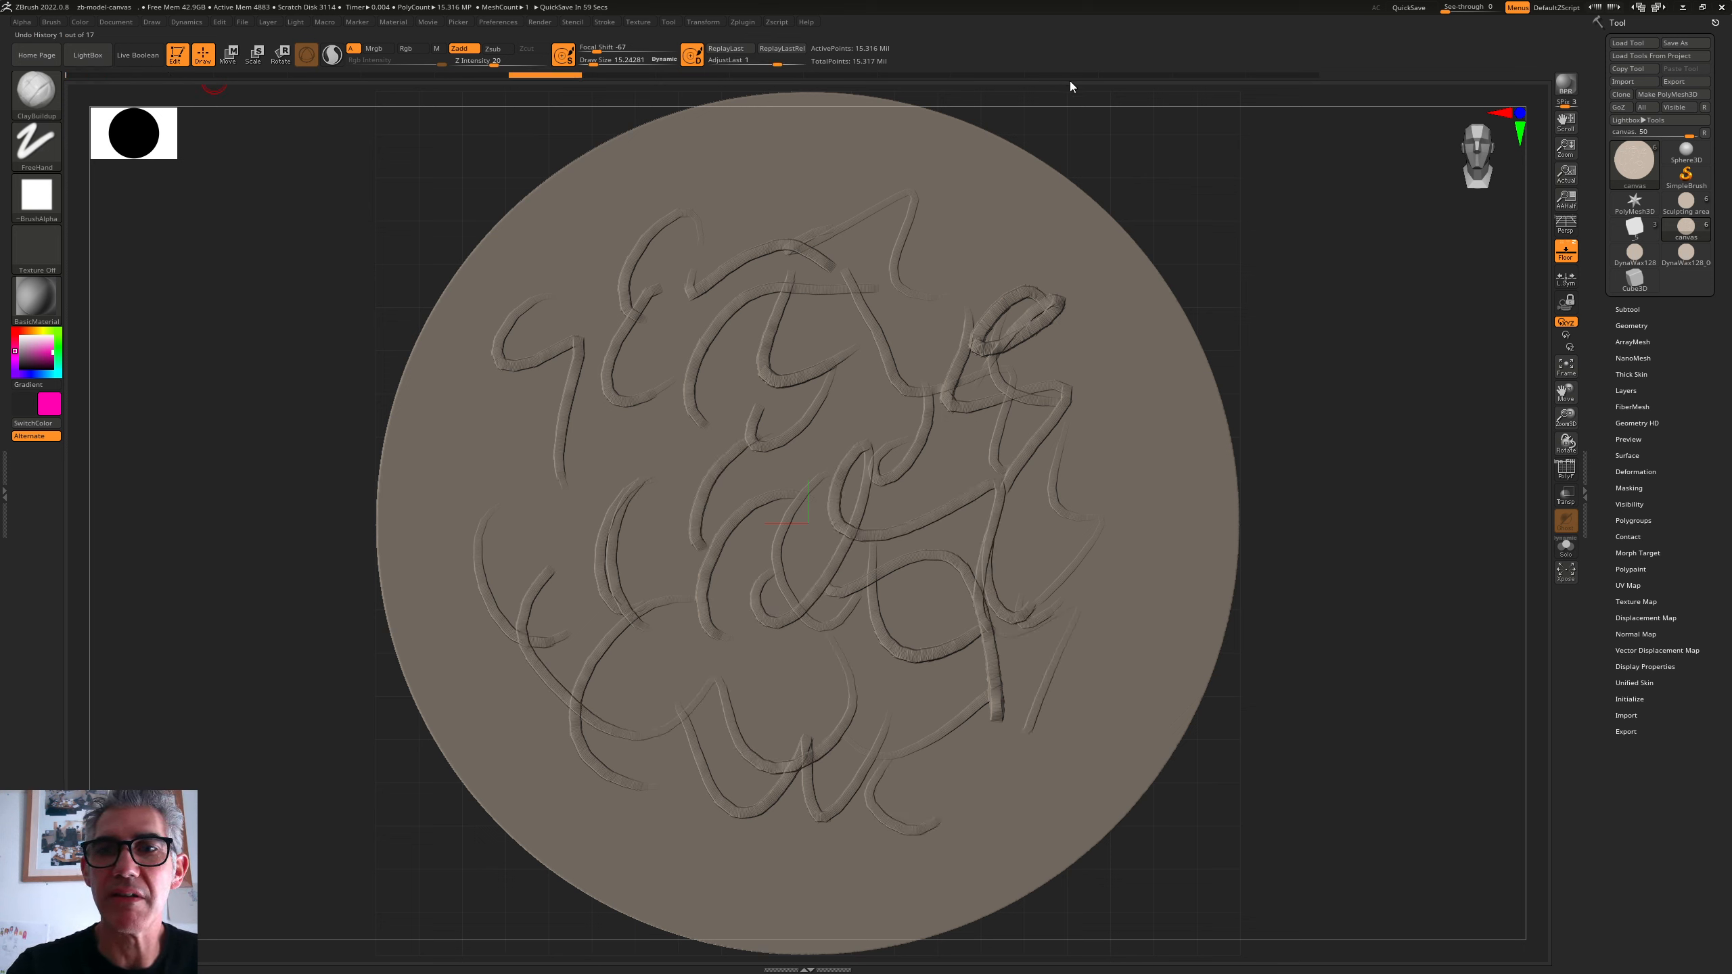
drag(1070, 76, 1301, 77)
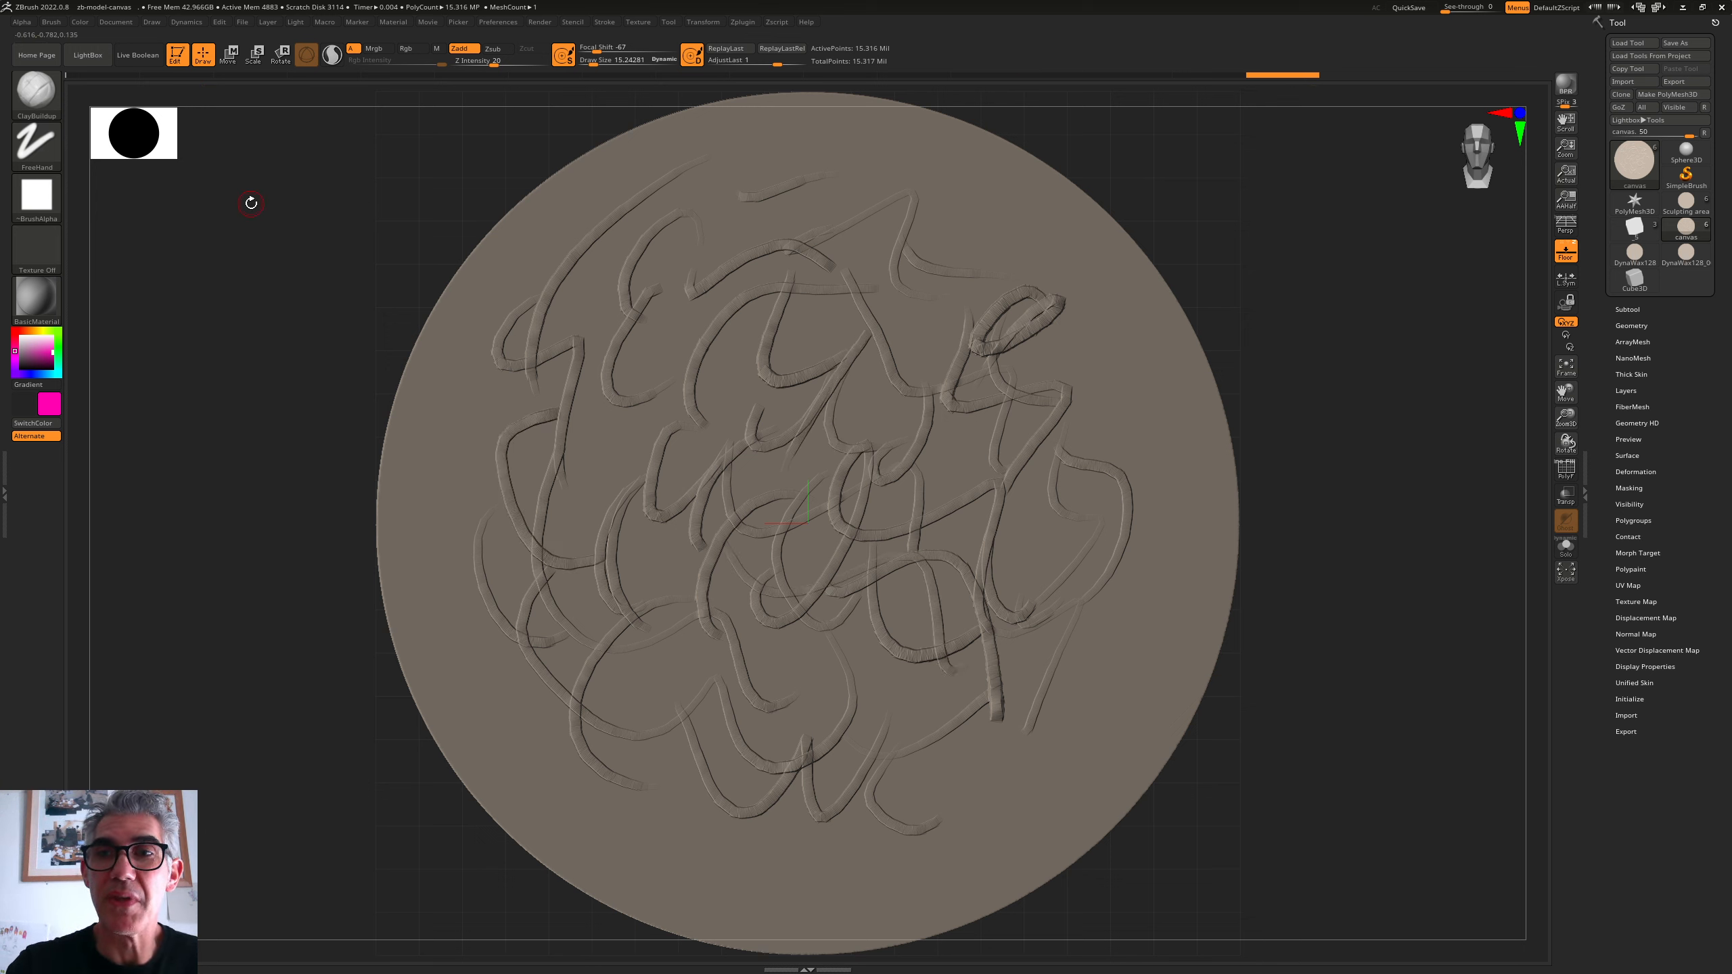
click(840, 77)
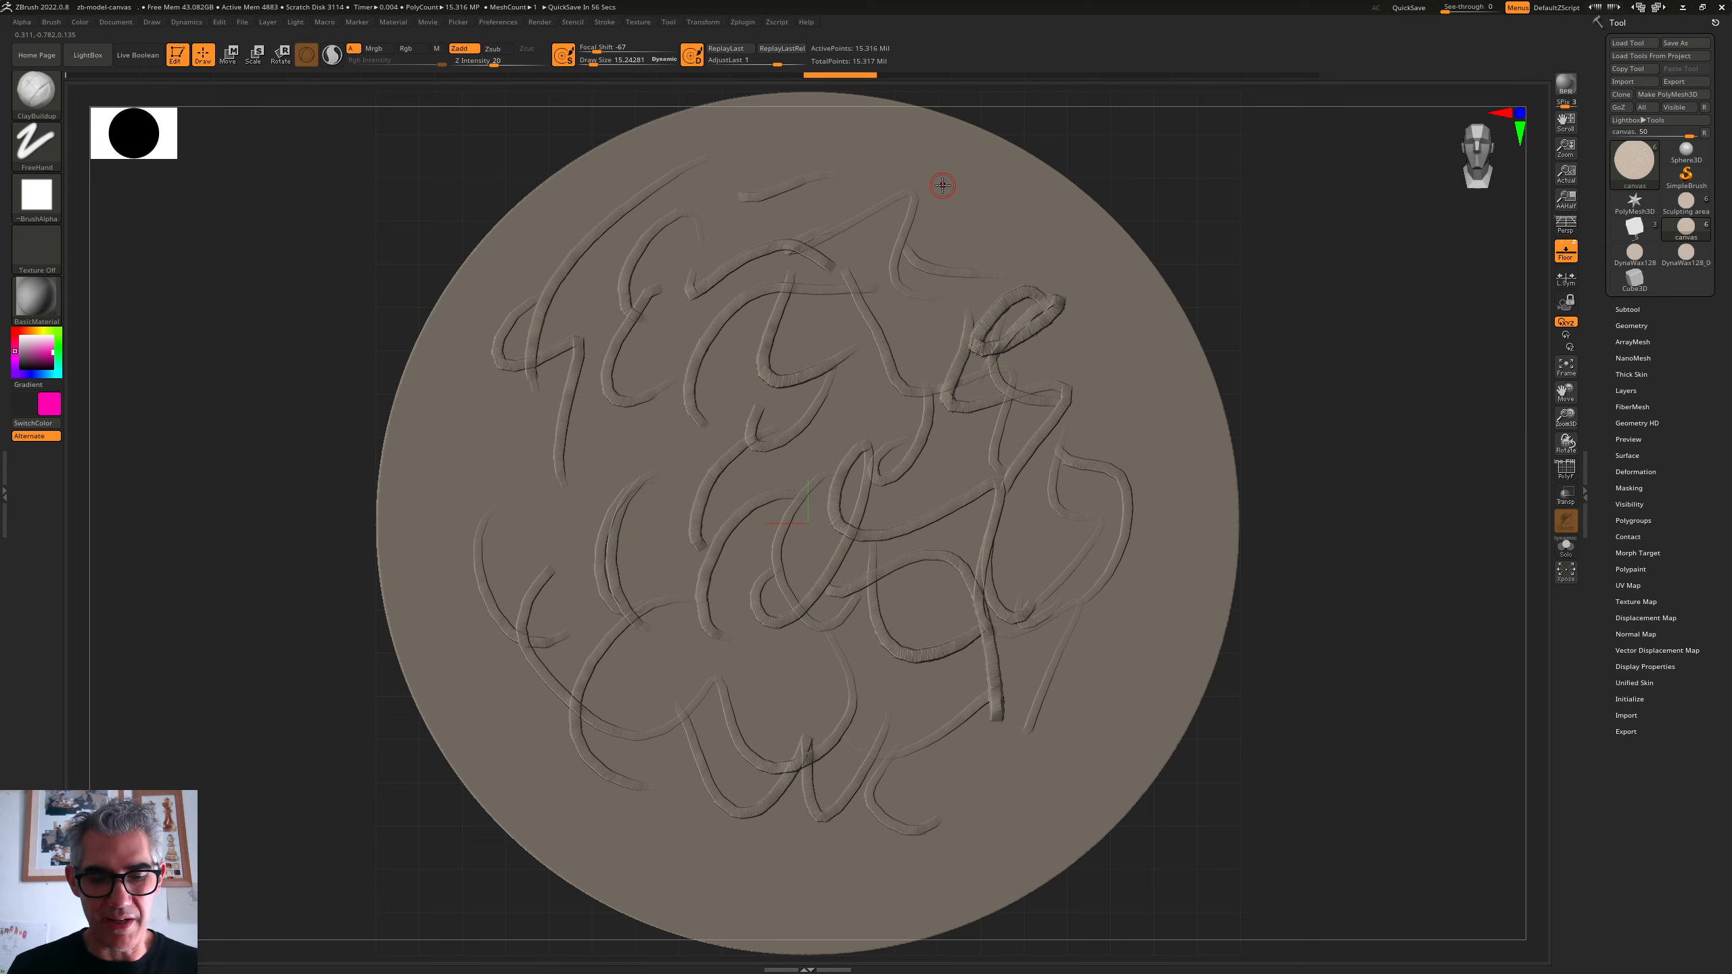
- Sculpt a thick double ring near the disc's top and short dabs running from it along the upper-right edge
mouse_move(967, 239)
mouse_down()
mouse_move(1131, 383)
mouse_move(1125, 404)
mouse_up()
mouse_move(964, 167)
mouse_down()
mouse_move(964, 225)
mouse_move(869, 222)
mouse_move(943, 222)
mouse_move(994, 251)
mouse_up()
drag(1021, 222, 1010, 246)
drag(1049, 233, 1047, 257)
mouse_move(1083, 256)
mouse_down()
mouse_move(1066, 275)
mouse_move(1082, 292)
mouse_up()
drag(1075, 340, 1115, 328)
drag(1136, 370, 1112, 382)
drag(1133, 312, 1121, 349)
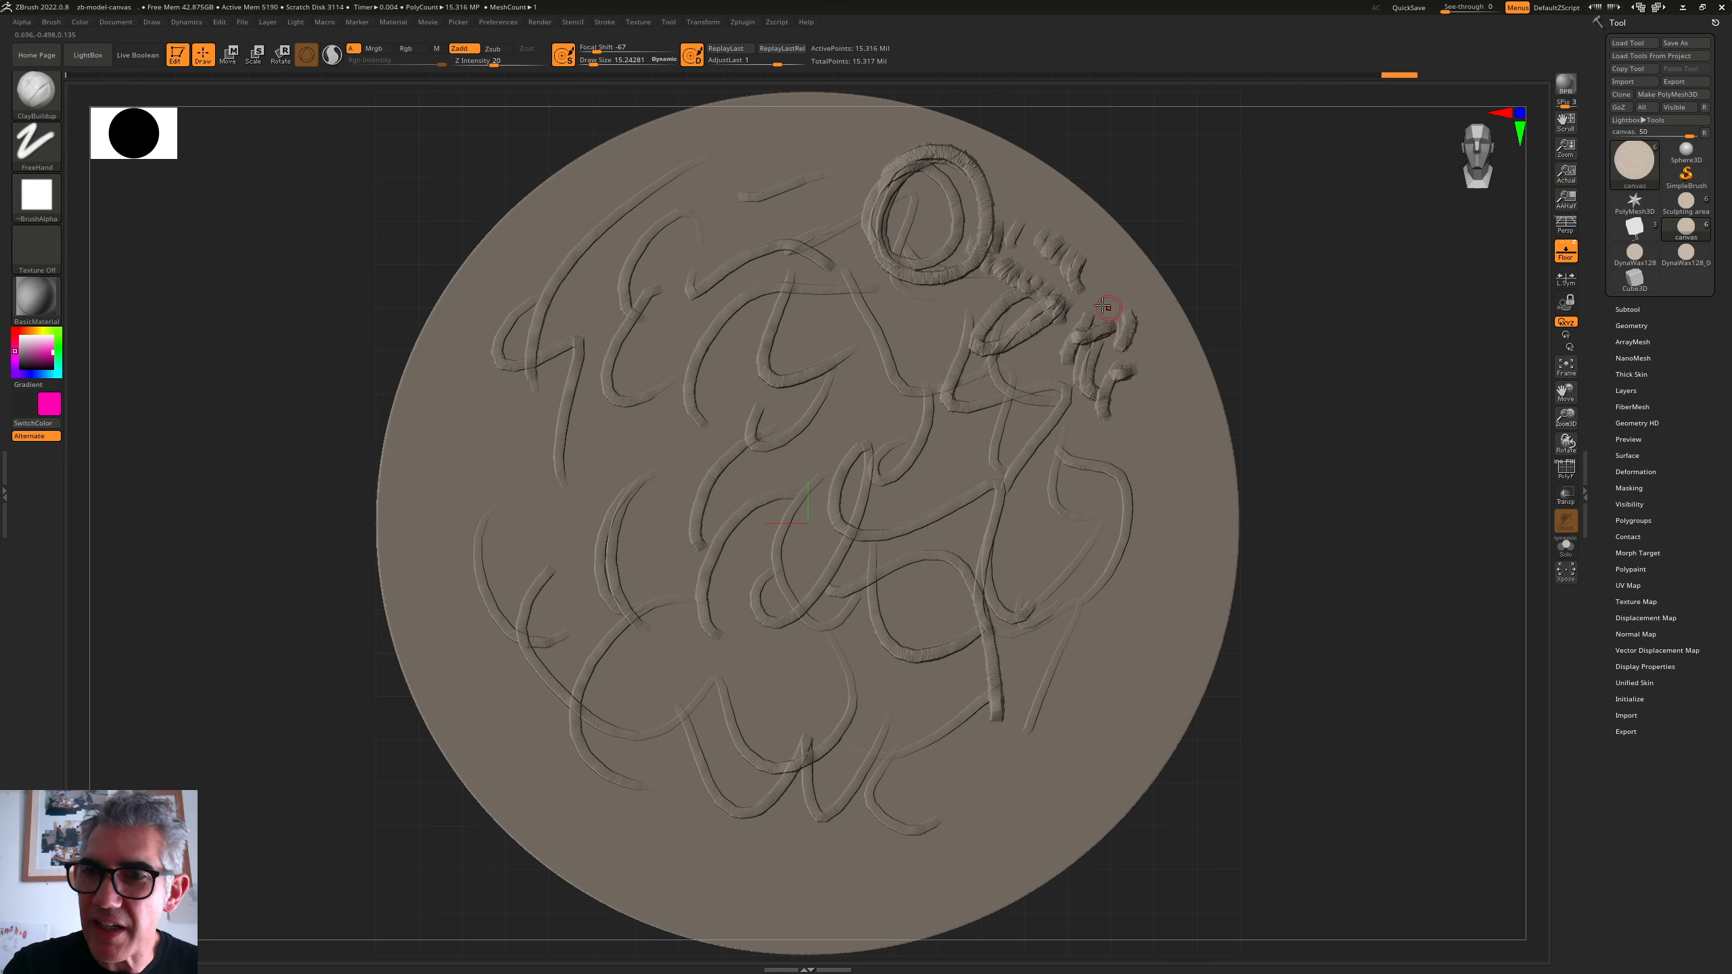
- Sculpt short dabs beneath the ring and beside the curved stroke on the disc's right side
drag(973, 290, 951, 334)
mouse_move(1010, 443)
mouse_down()
mouse_move(999, 465)
mouse_move(1045, 510)
mouse_up()
drag(1099, 449, 1094, 469)
drag(1147, 420, 1153, 504)
mouse_move(1072, 469)
mouse_down()
mouse_move(1076, 491)
mouse_move(1131, 500)
mouse_up()
mouse_move(1172, 454)
mouse_down()
mouse_move(1157, 484)
mouse_move(1174, 508)
mouse_up()
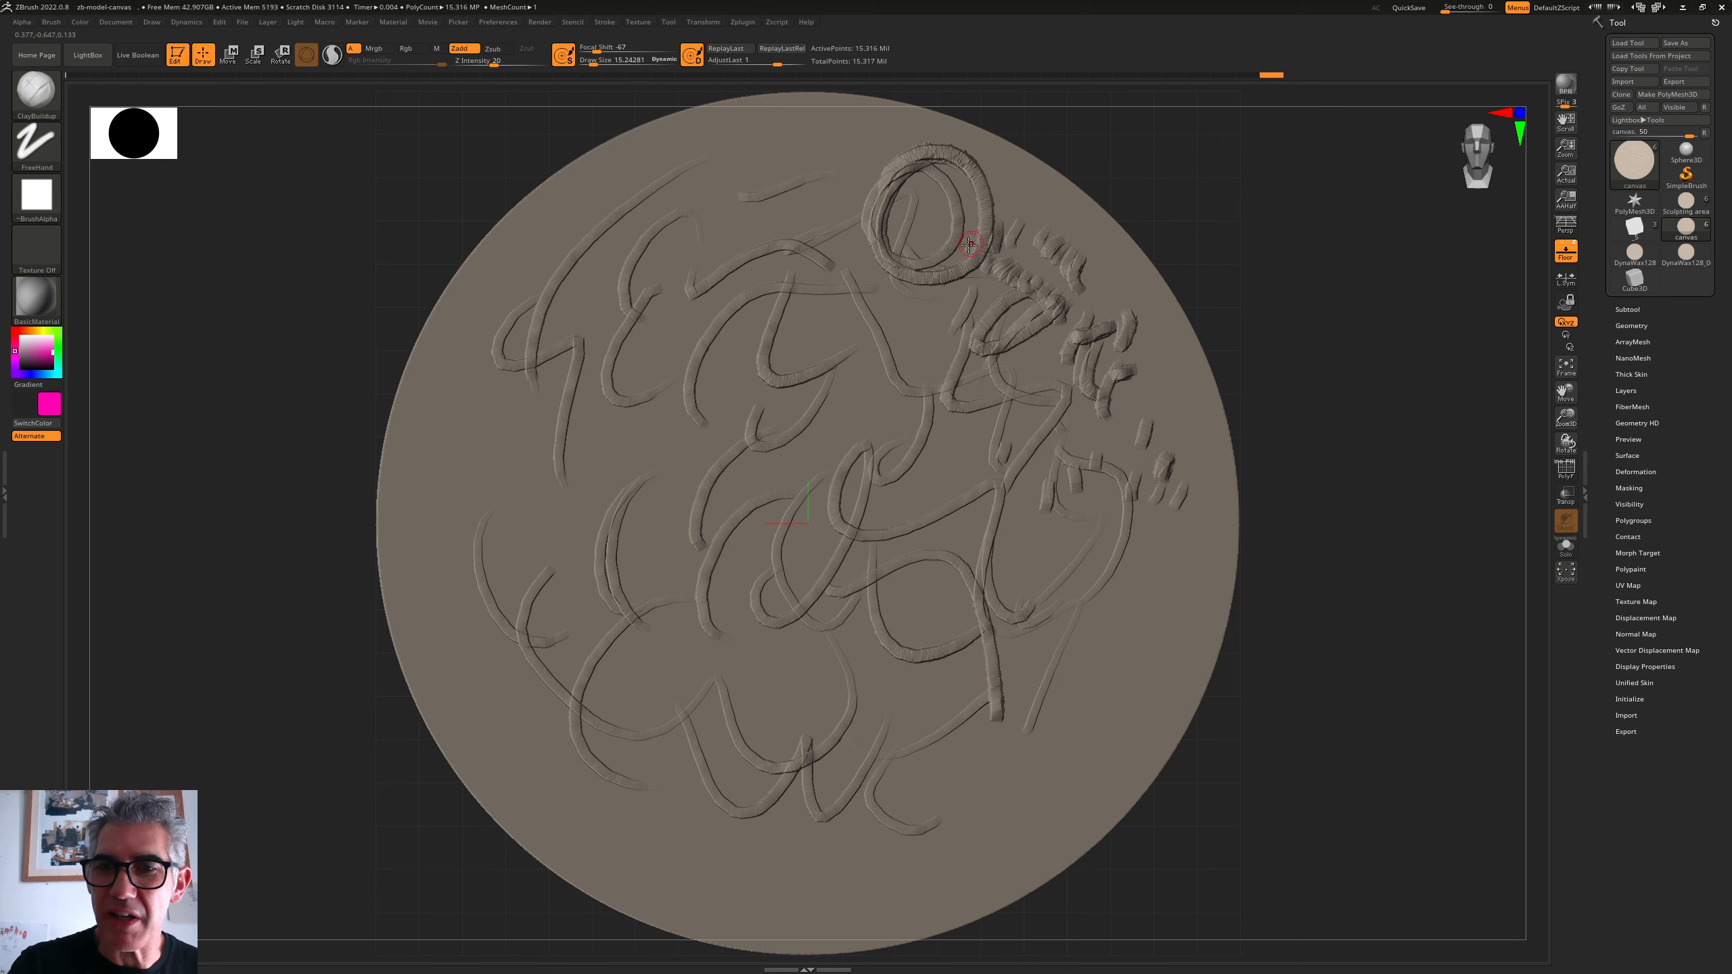
drag(946, 286, 1002, 266)
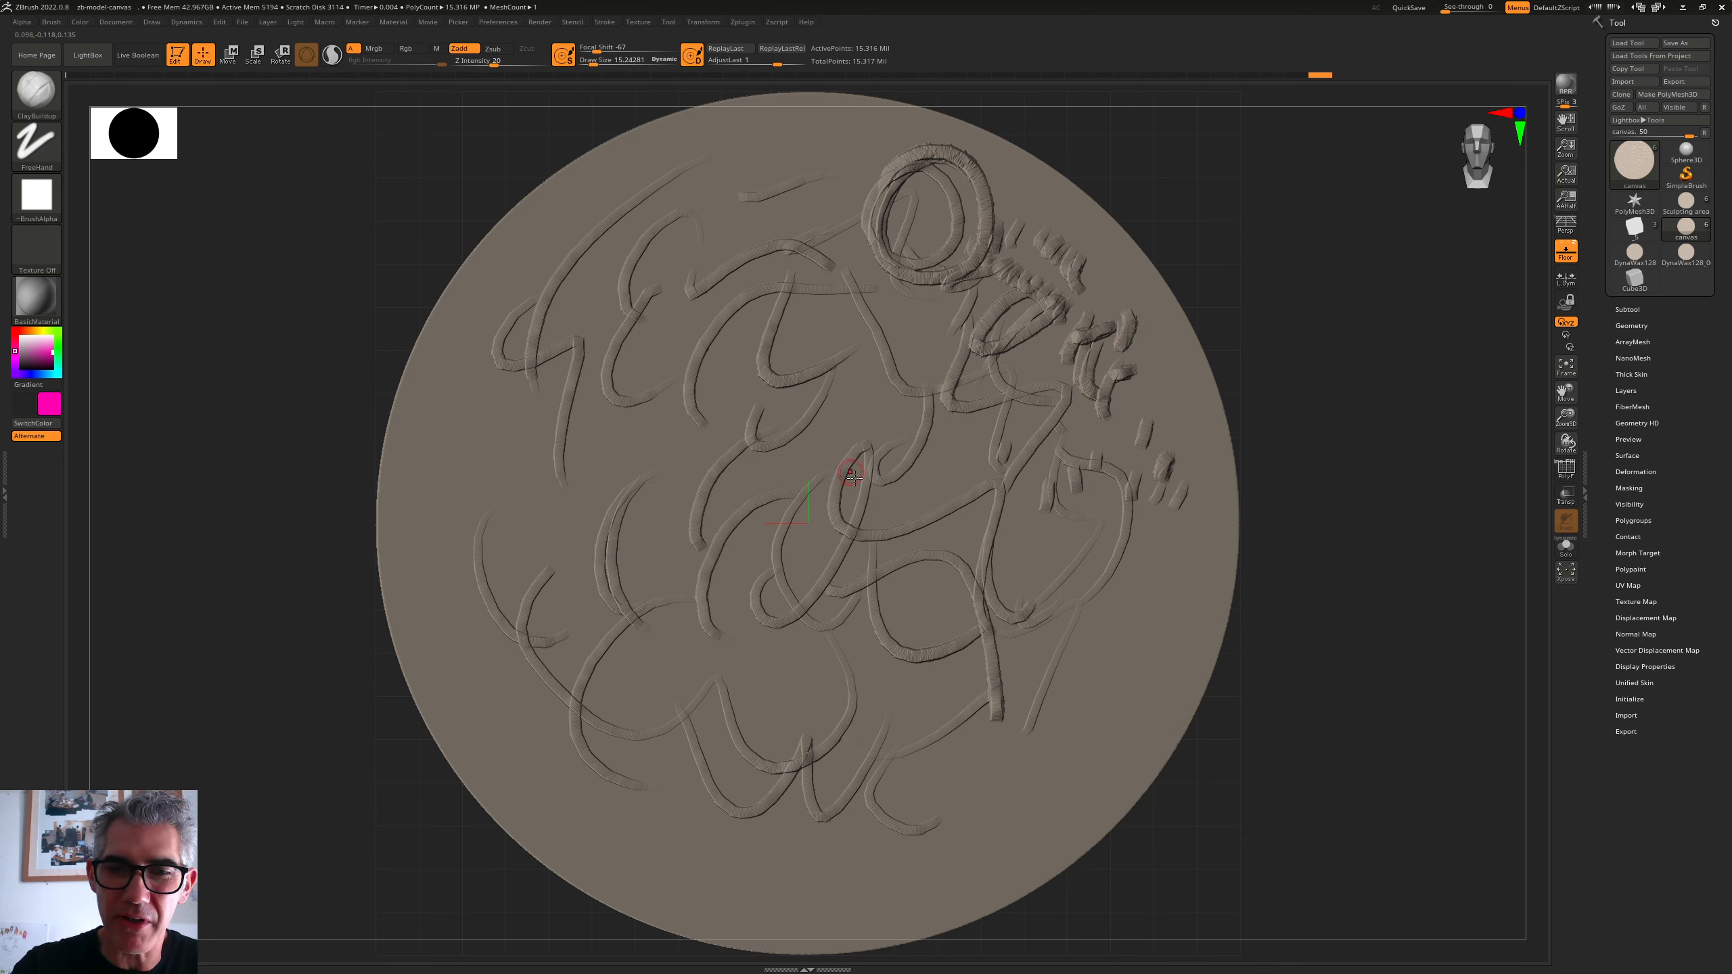
- Sculpt a blob at the disc's centre, lower the focal shift and draw size to about 4.56, and add fine hatching around it
drag(809, 442, 824, 462)
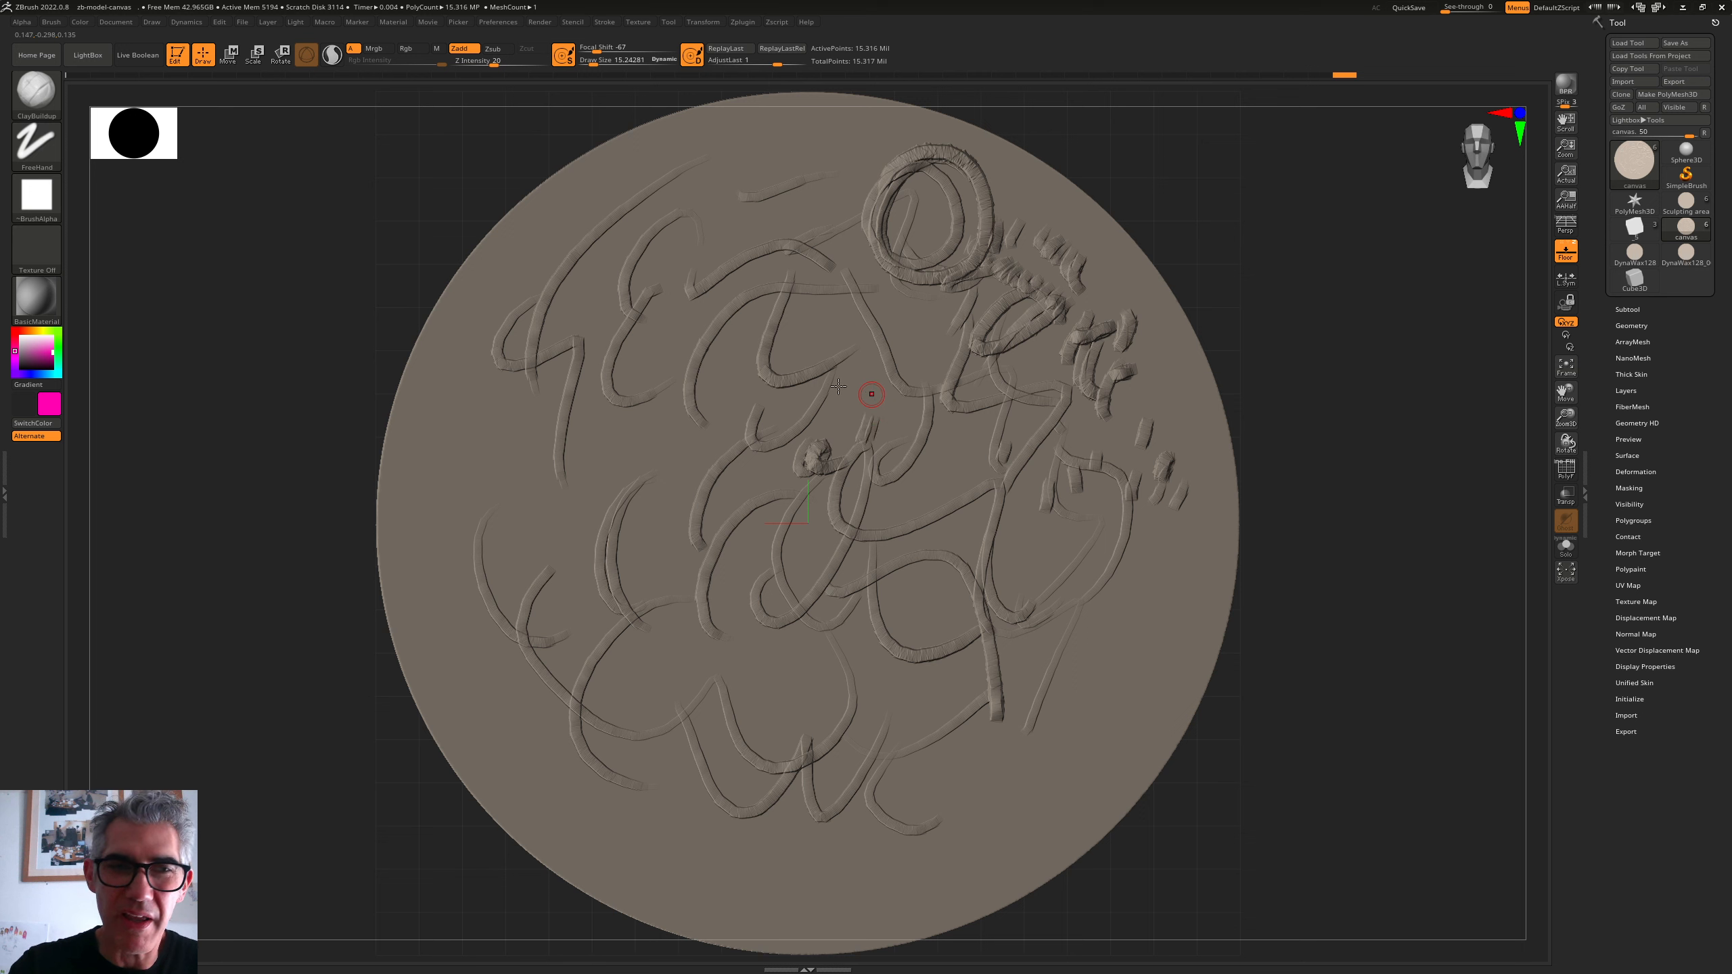
drag(598, 52, 589, 51)
drag(591, 63, 587, 65)
mouse_move(891, 426)
mouse_down()
mouse_move(932, 486)
mouse_move(891, 512)
mouse_up()
mouse_move(906, 499)
mouse_down()
mouse_move(886, 561)
mouse_move(838, 592)
mouse_move(812, 567)
mouse_up()
drag(816, 548, 786, 567)
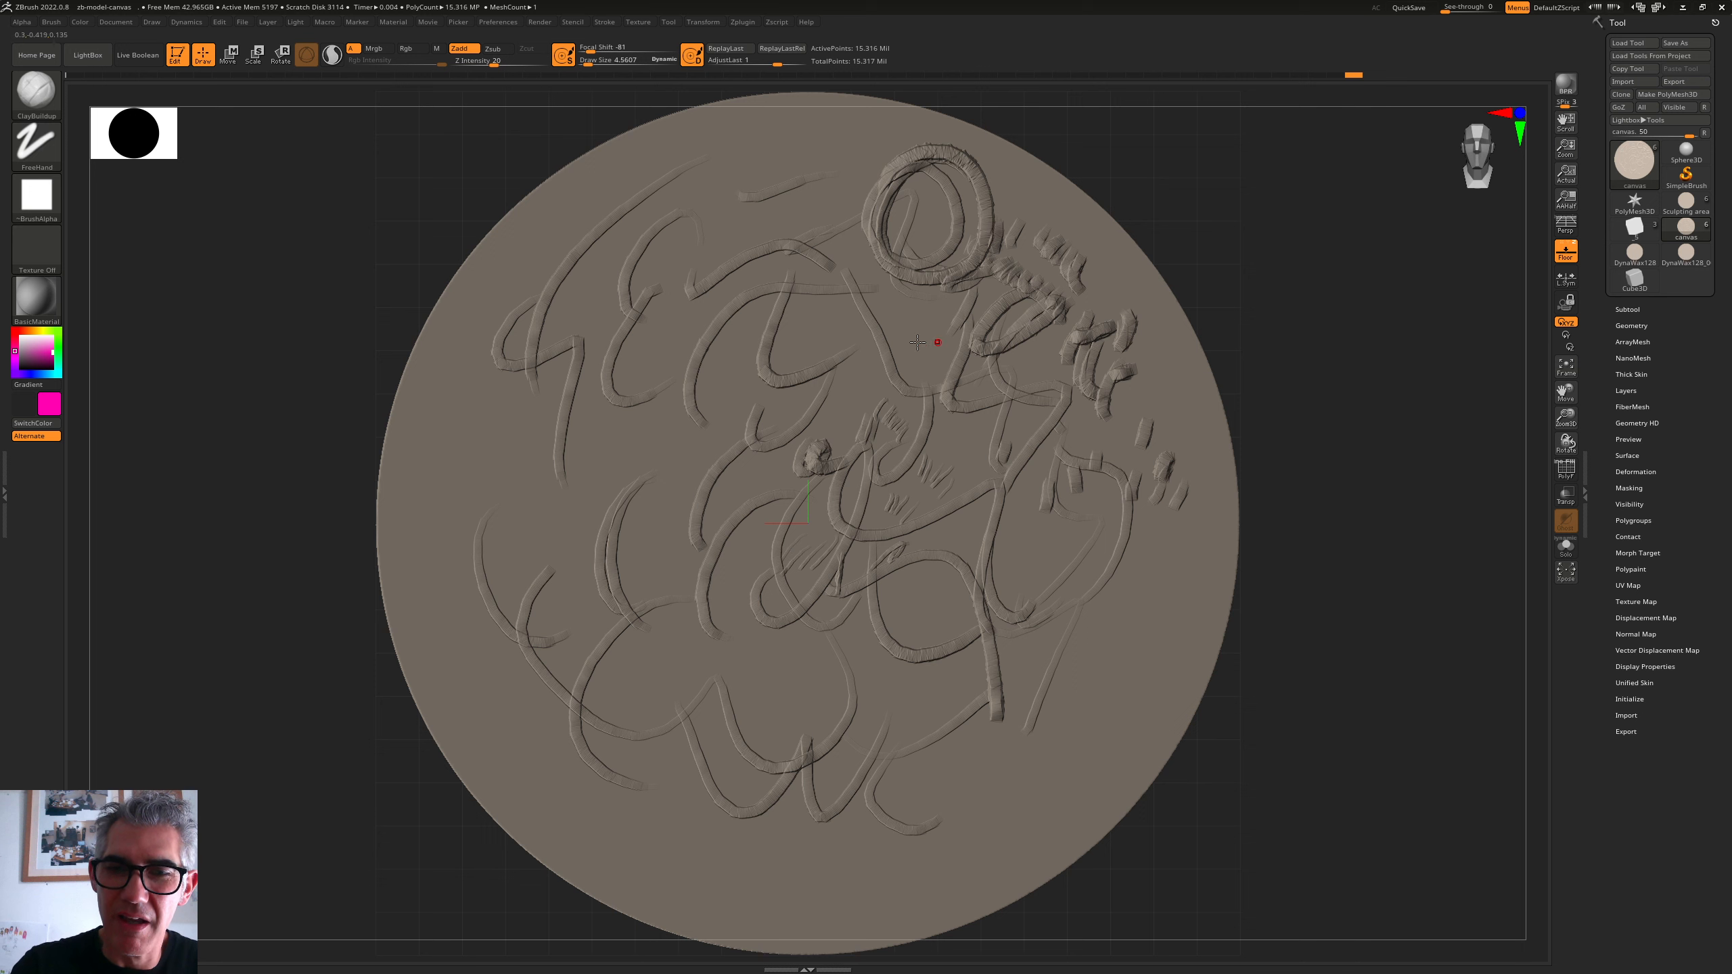
drag(866, 387, 841, 409)
- Undo a raised dotted diagonal line and carve two long diagonal grooves across the disc's upper-left half
mouse_move(850, 378)
mouse_down()
mouse_move(835, 403)
mouse_move(614, 170)
mouse_up()
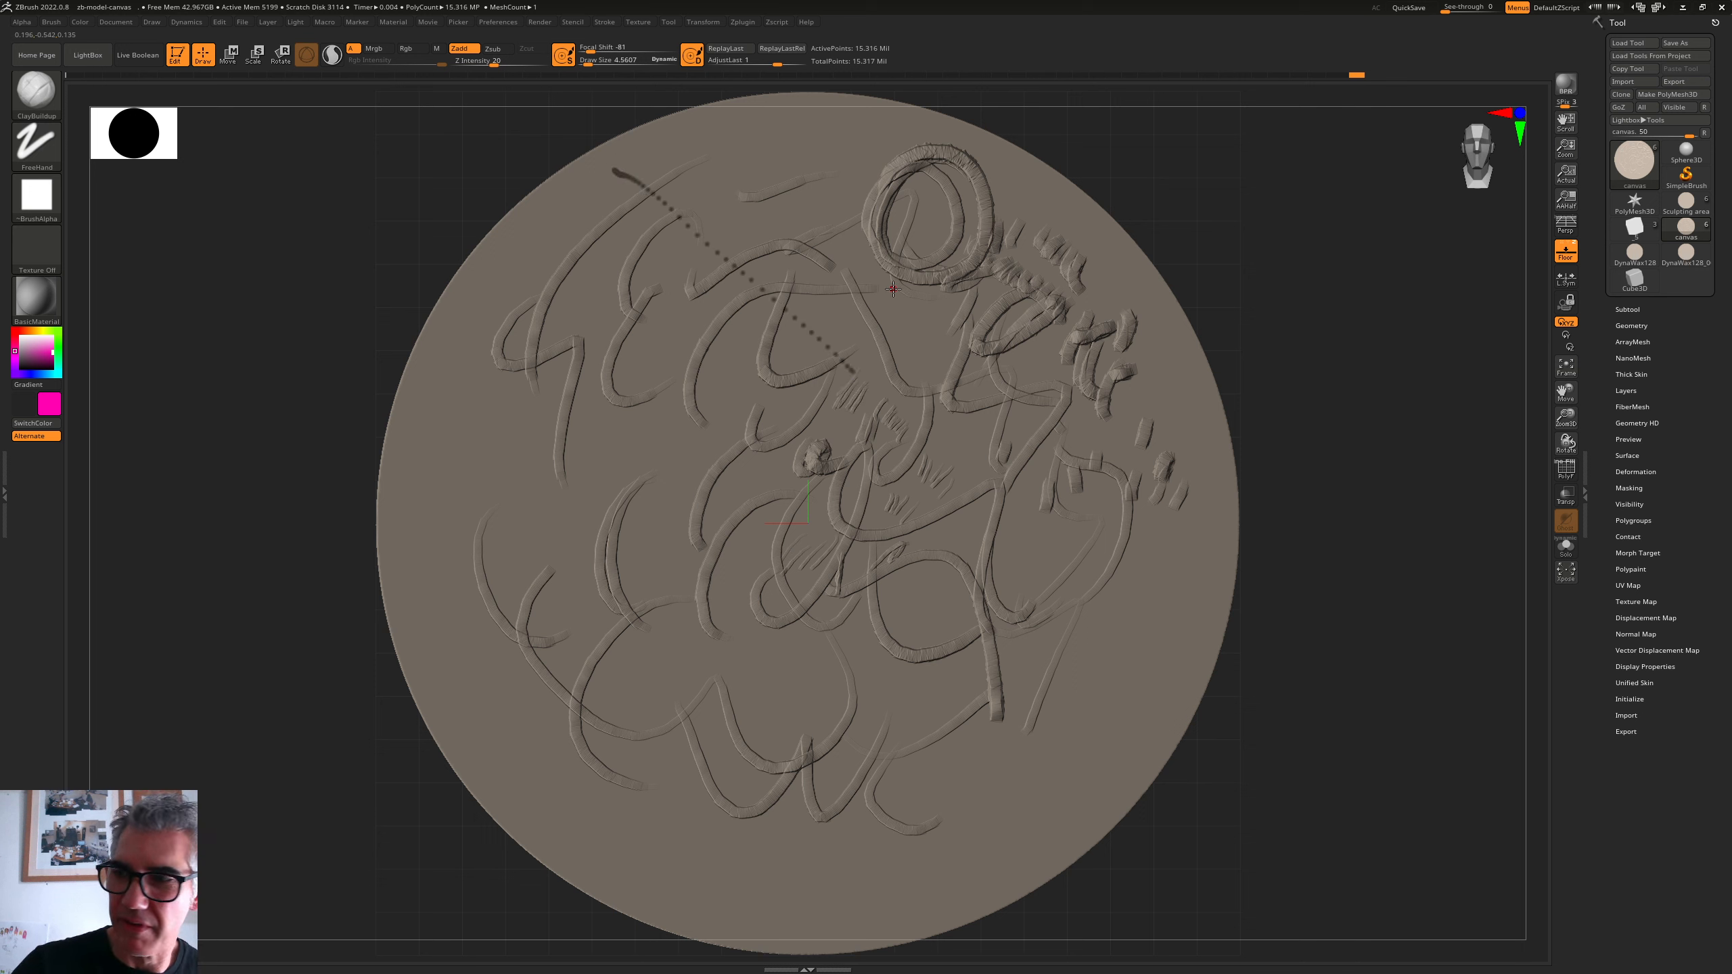
key(ctrl+z)
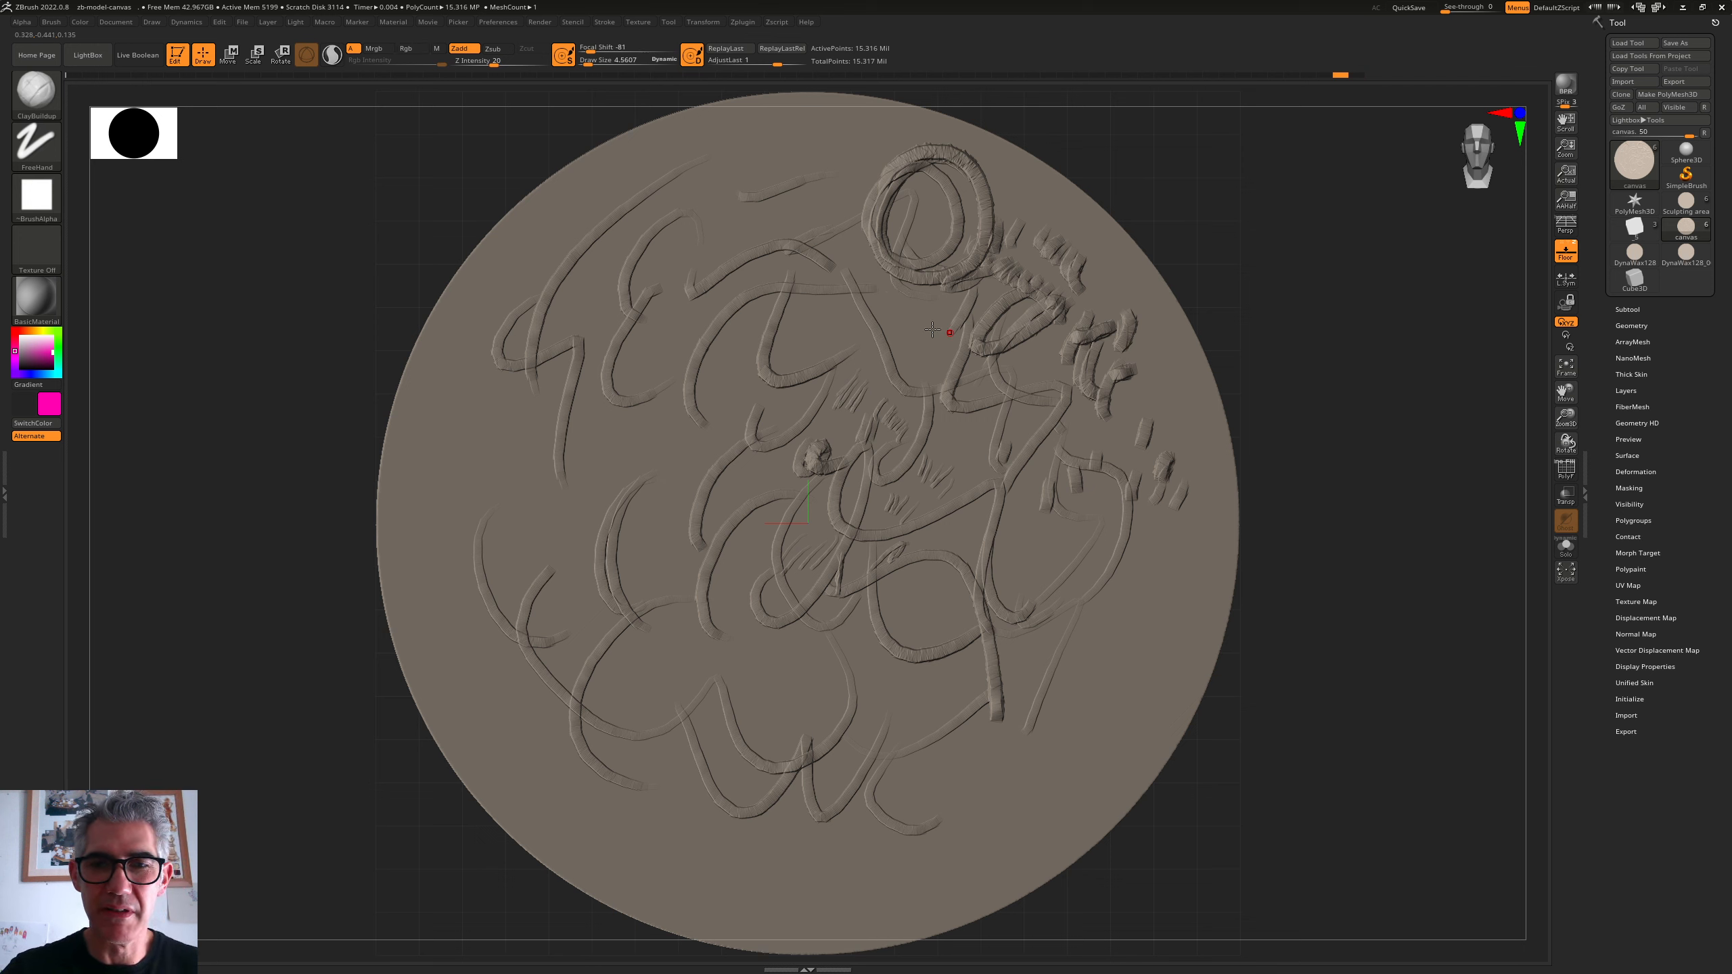
key(alt)
mouse_move(934, 444)
alt+mouse_down()
mouse_move(845, 379)
mouse_move(696, 196)
alt+mouse_up()
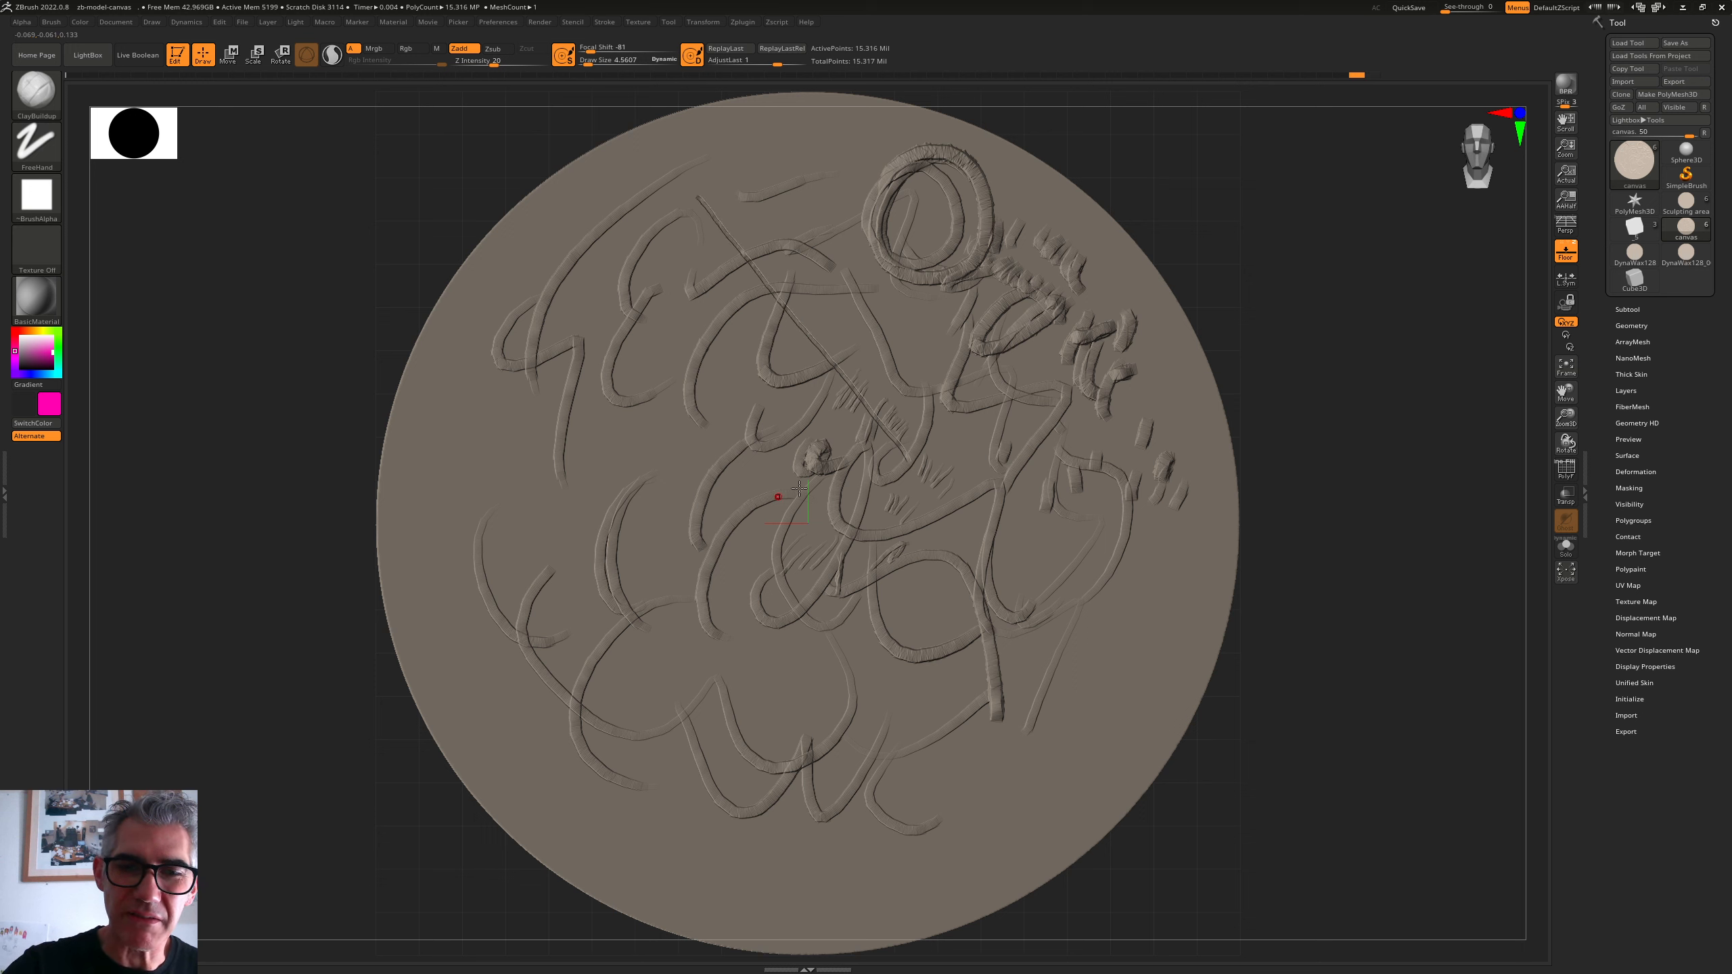
alt+drag(752, 478, 483, 235)
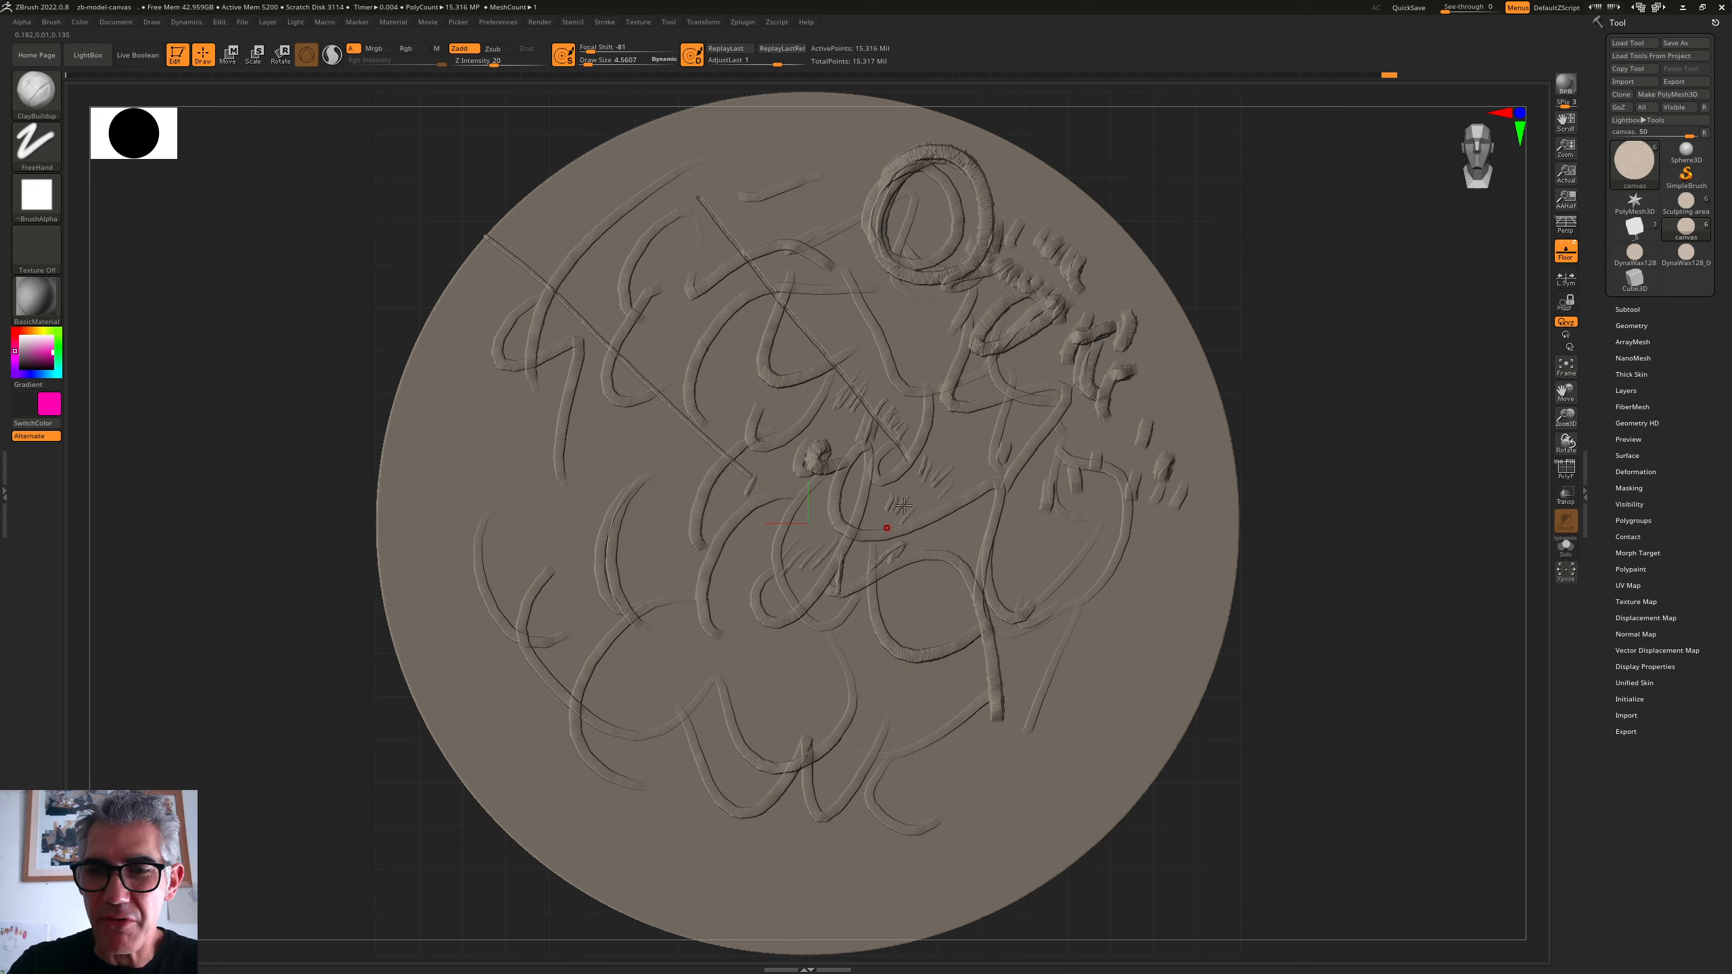
- Sculpt fine hatch marks across the lower centre of the disc and check the relief from an angled view
drag(961, 524, 917, 597)
drag(935, 592, 873, 665)
mouse_move(873, 650)
mouse_down()
mouse_move(801, 699)
mouse_move(791, 676)
mouse_up()
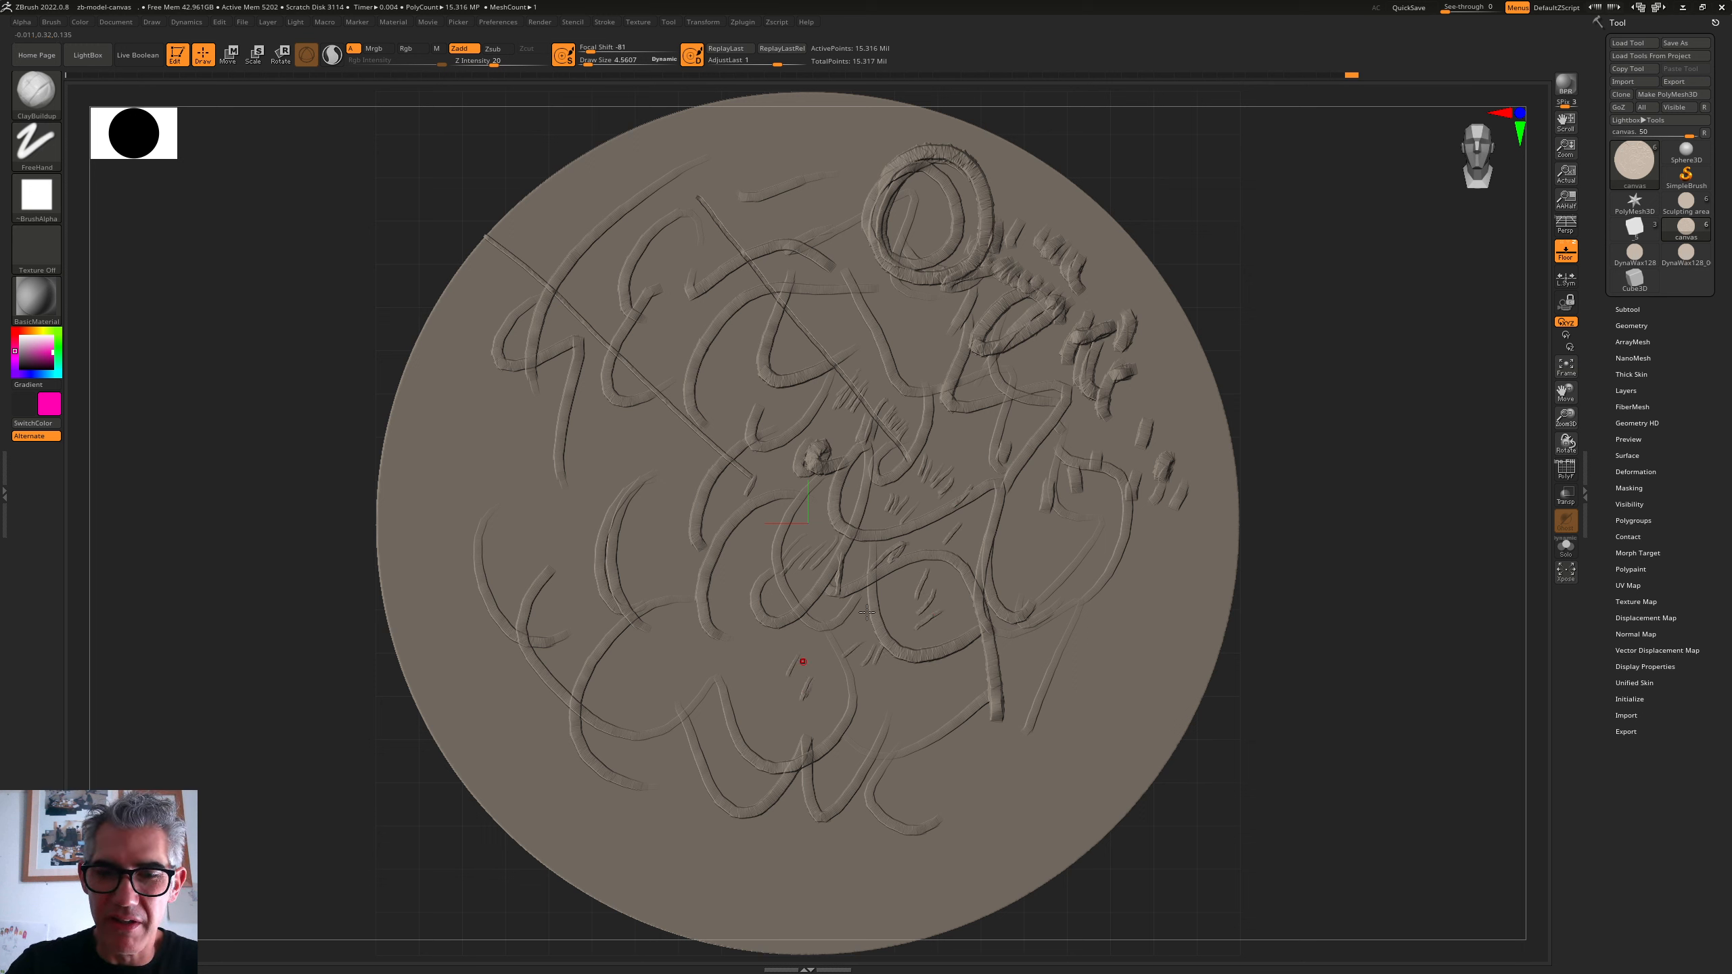
drag(941, 623, 922, 690)
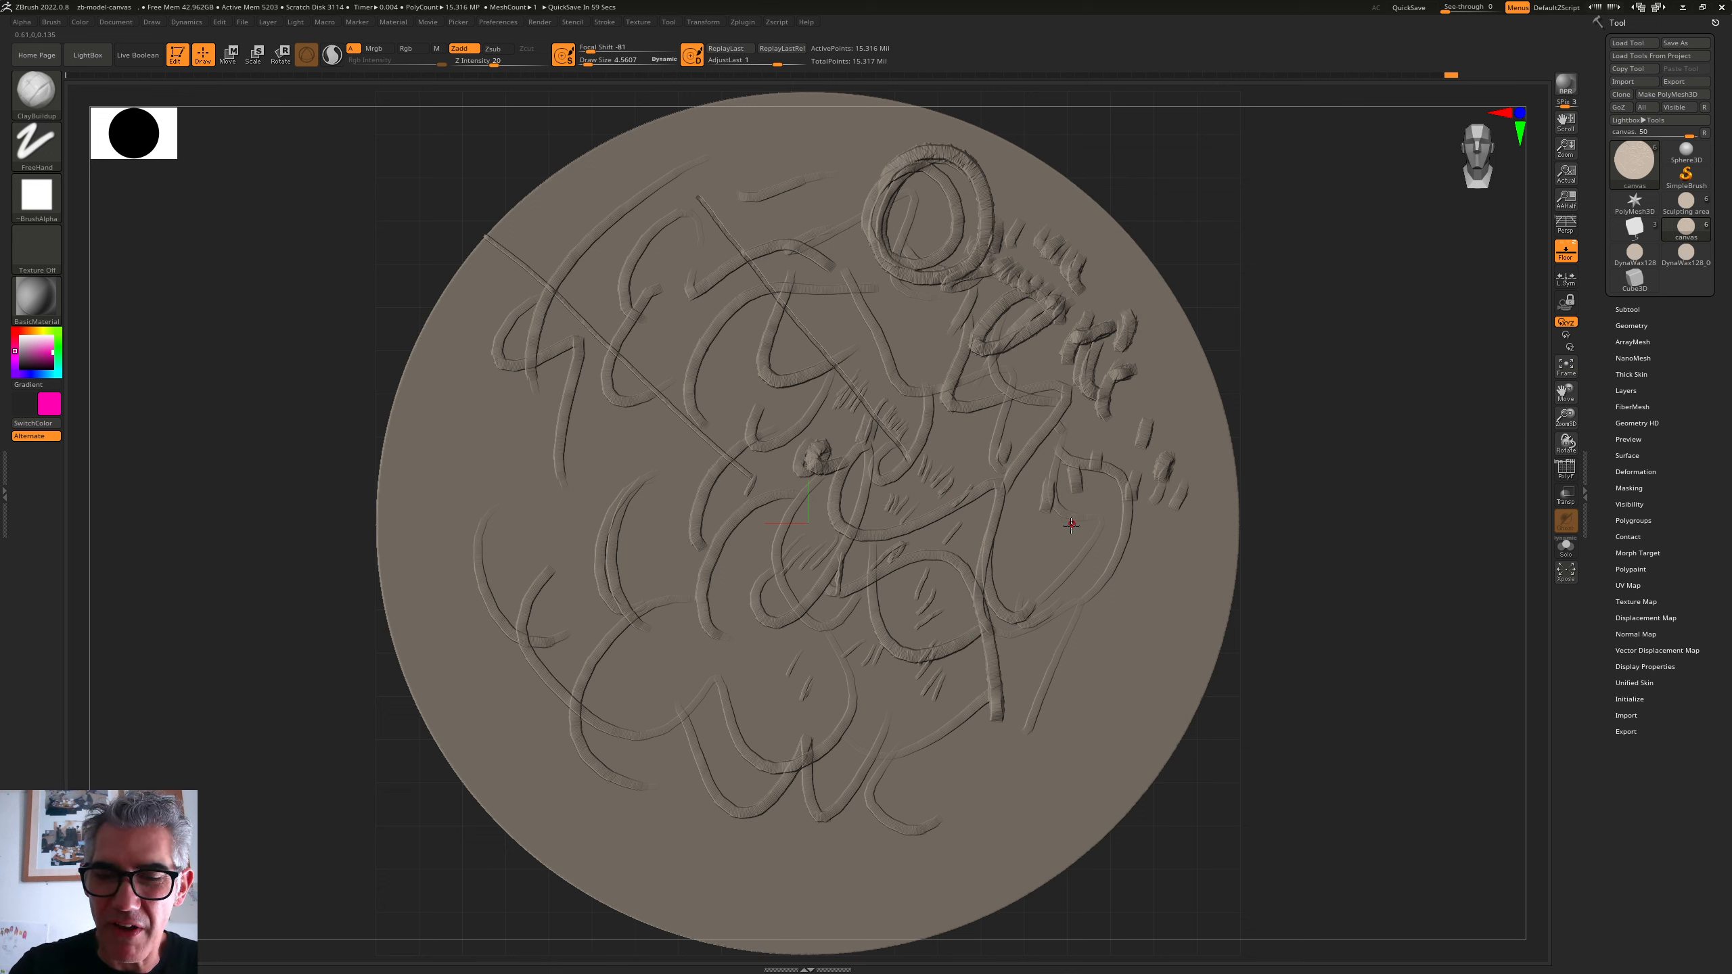
mouse_move(1303, 491)
mouse_down()
mouse_move(1384, 429)
mouse_move(1357, 406)
mouse_move(1329, 426)
mouse_move(1329, 398)
mouse_move(646, 456)
mouse_up()
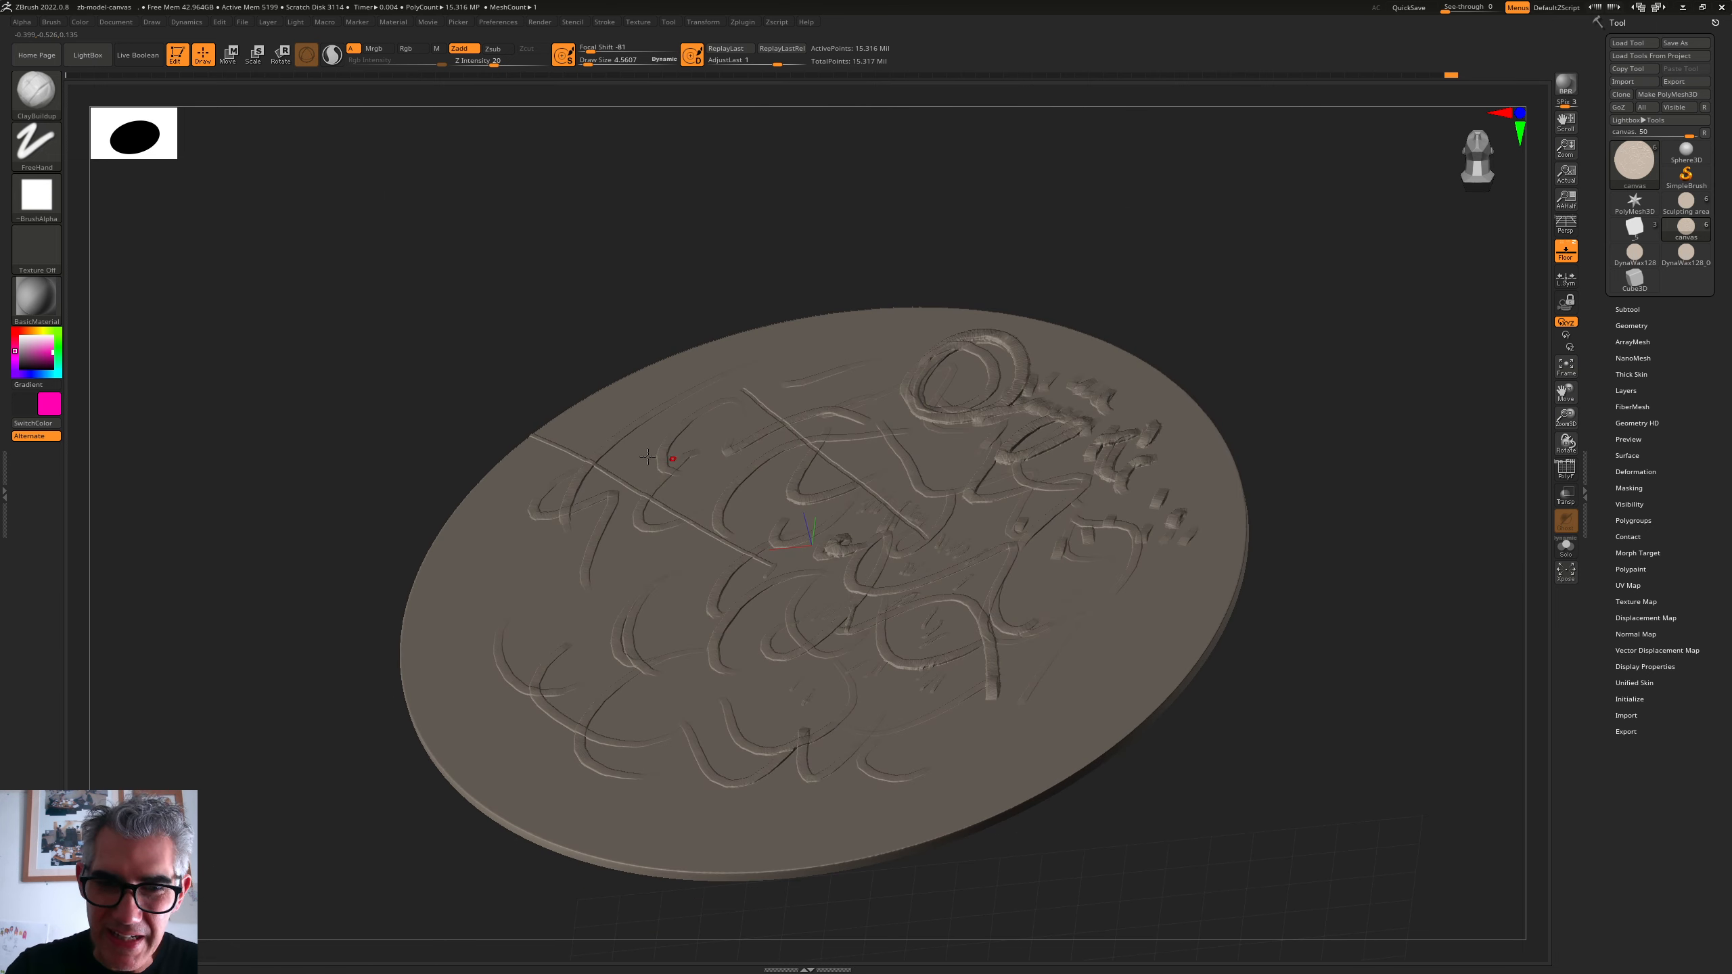
drag(1376, 411, 1376, 467)
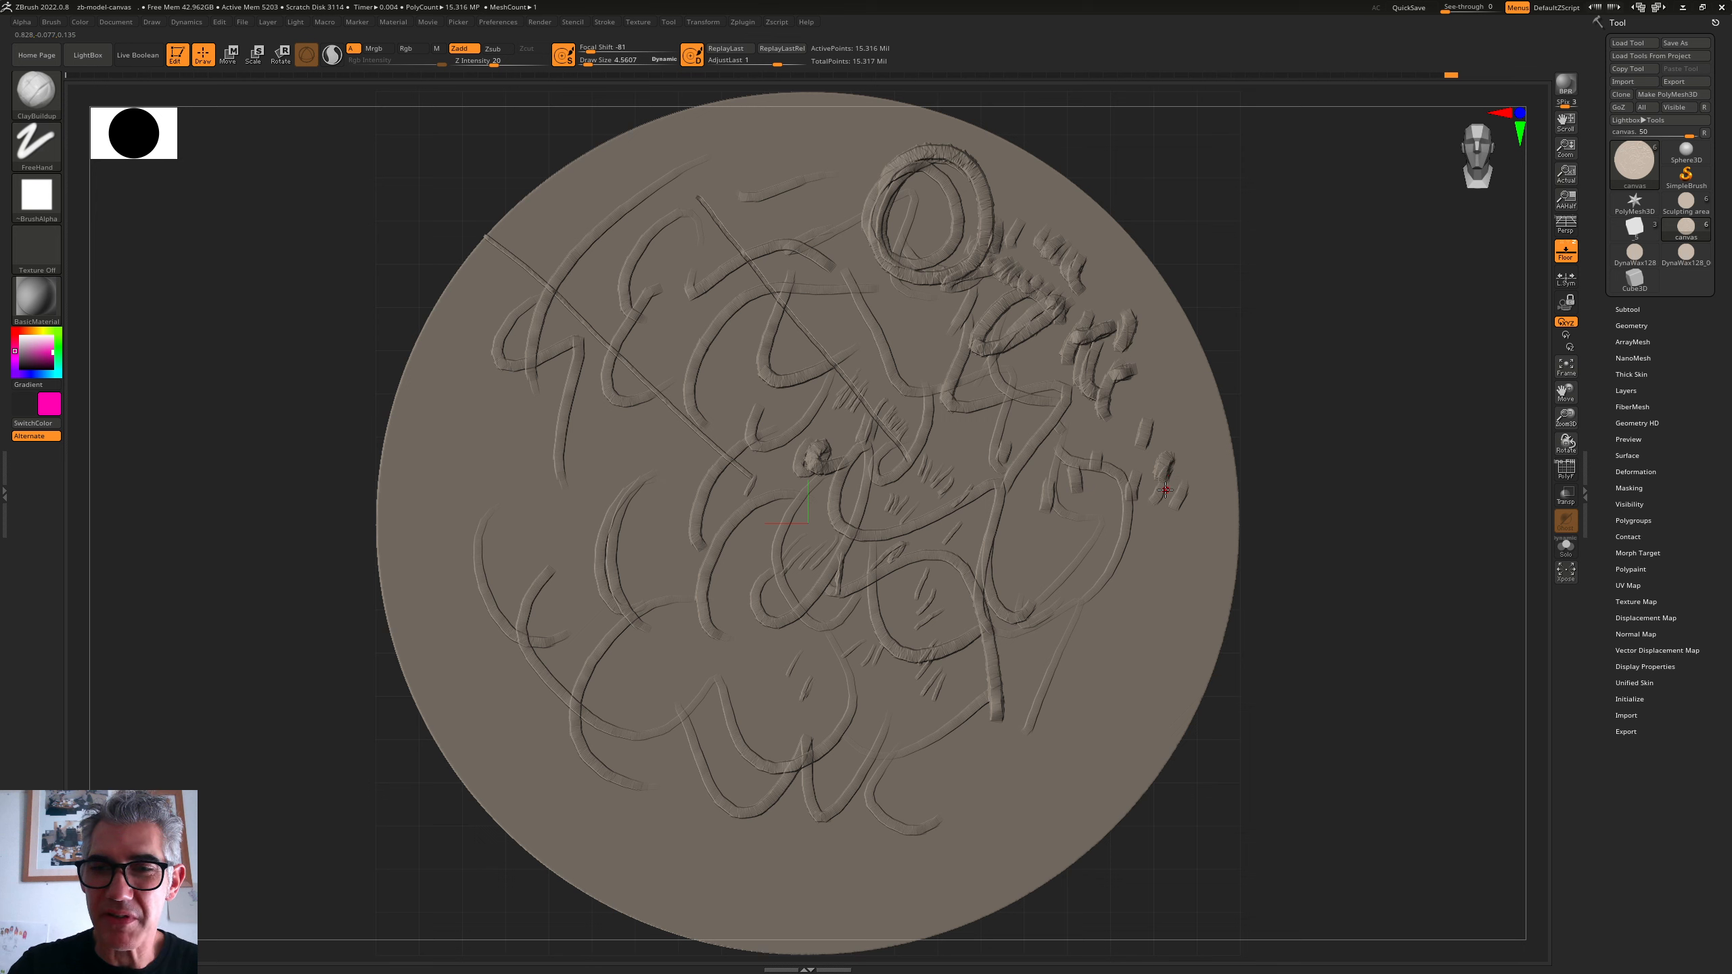
- Switch the brush alpha to Alpha 82 and sculpt test strokes on the left side of the disc
click(36, 198)
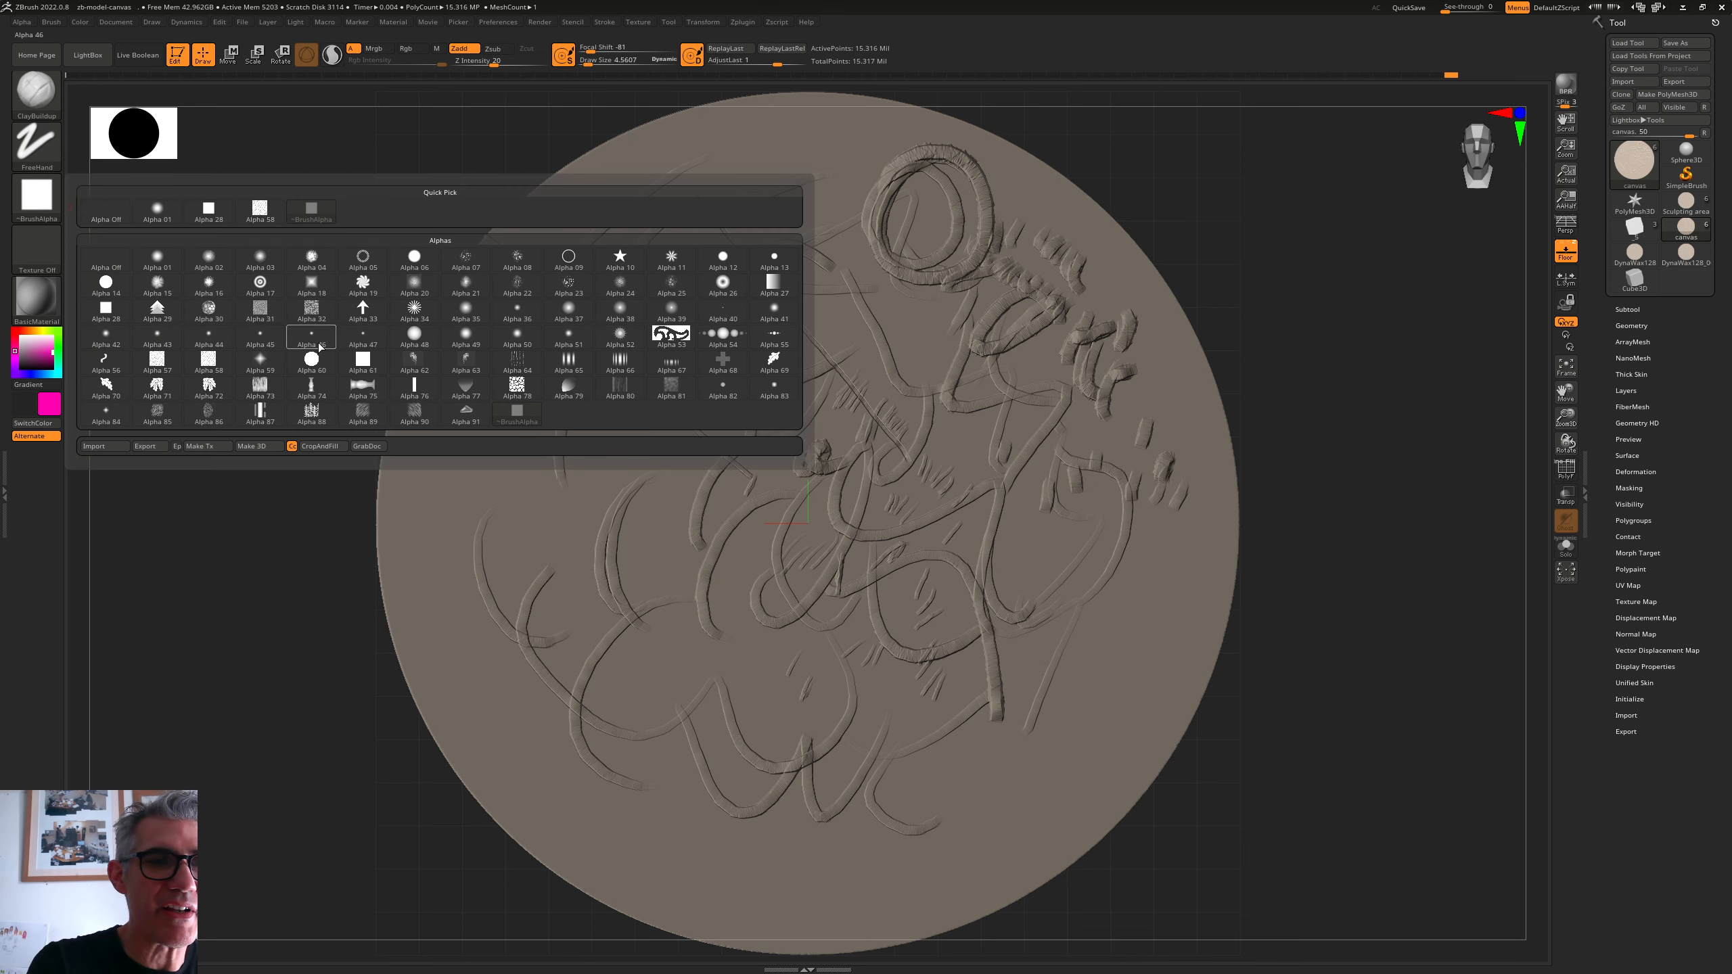
click(721, 390)
drag(622, 440, 642, 464)
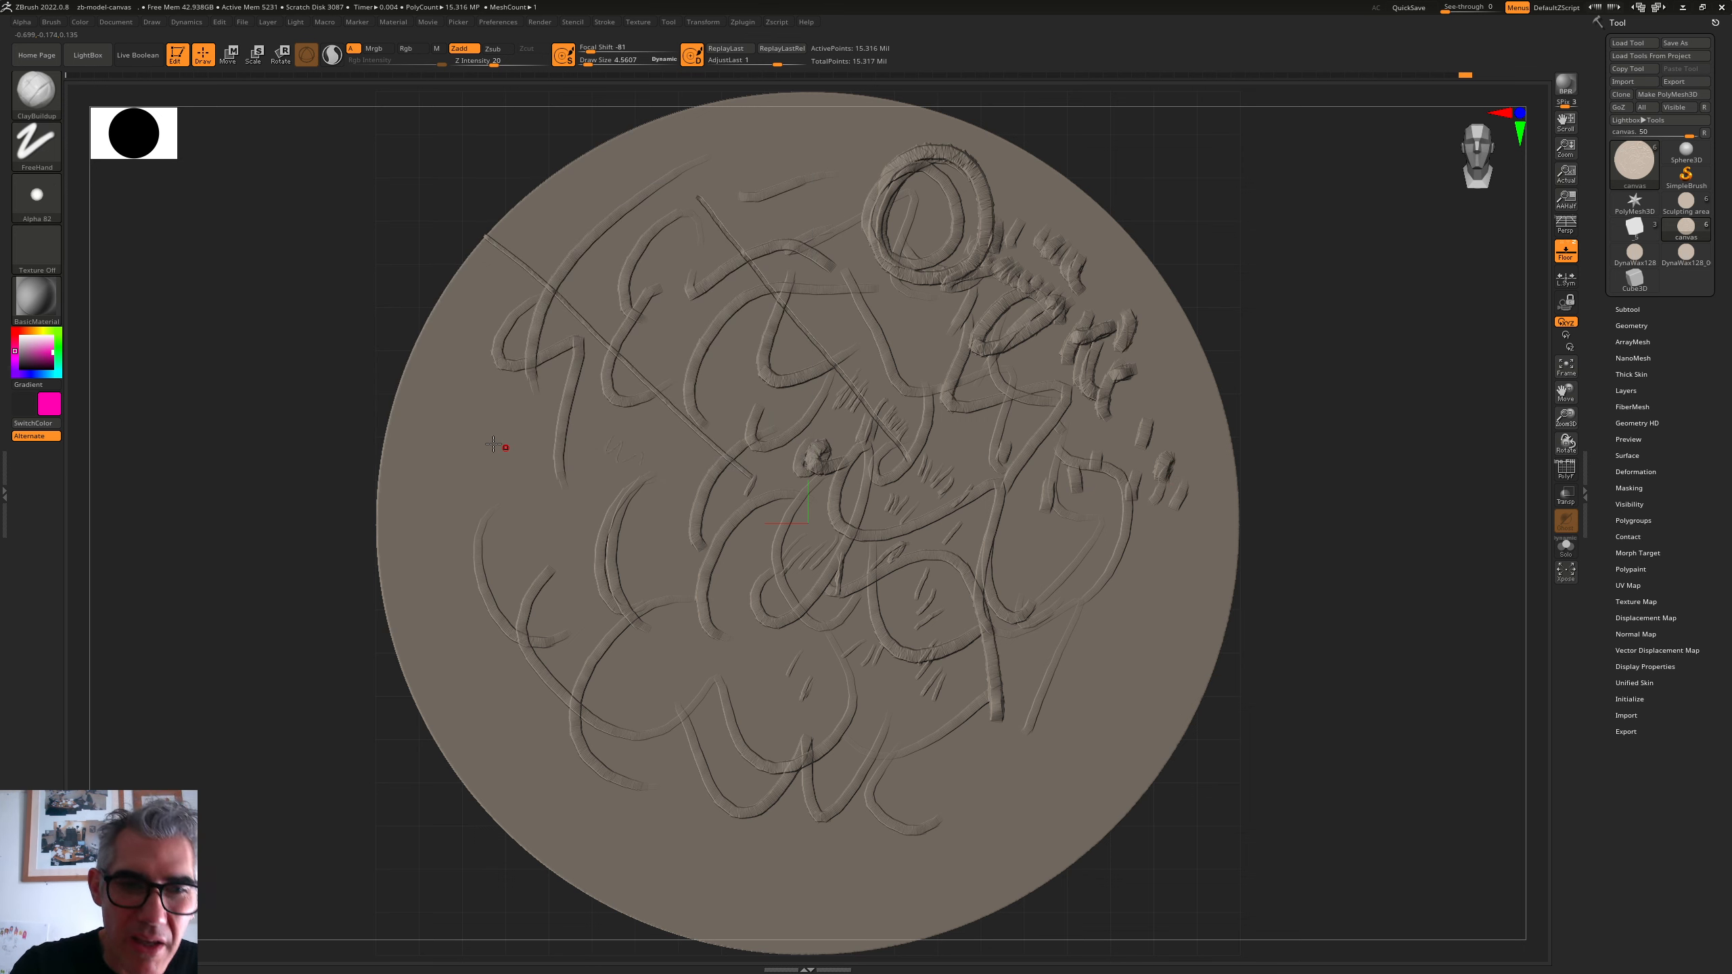
drag(438, 420, 683, 587)
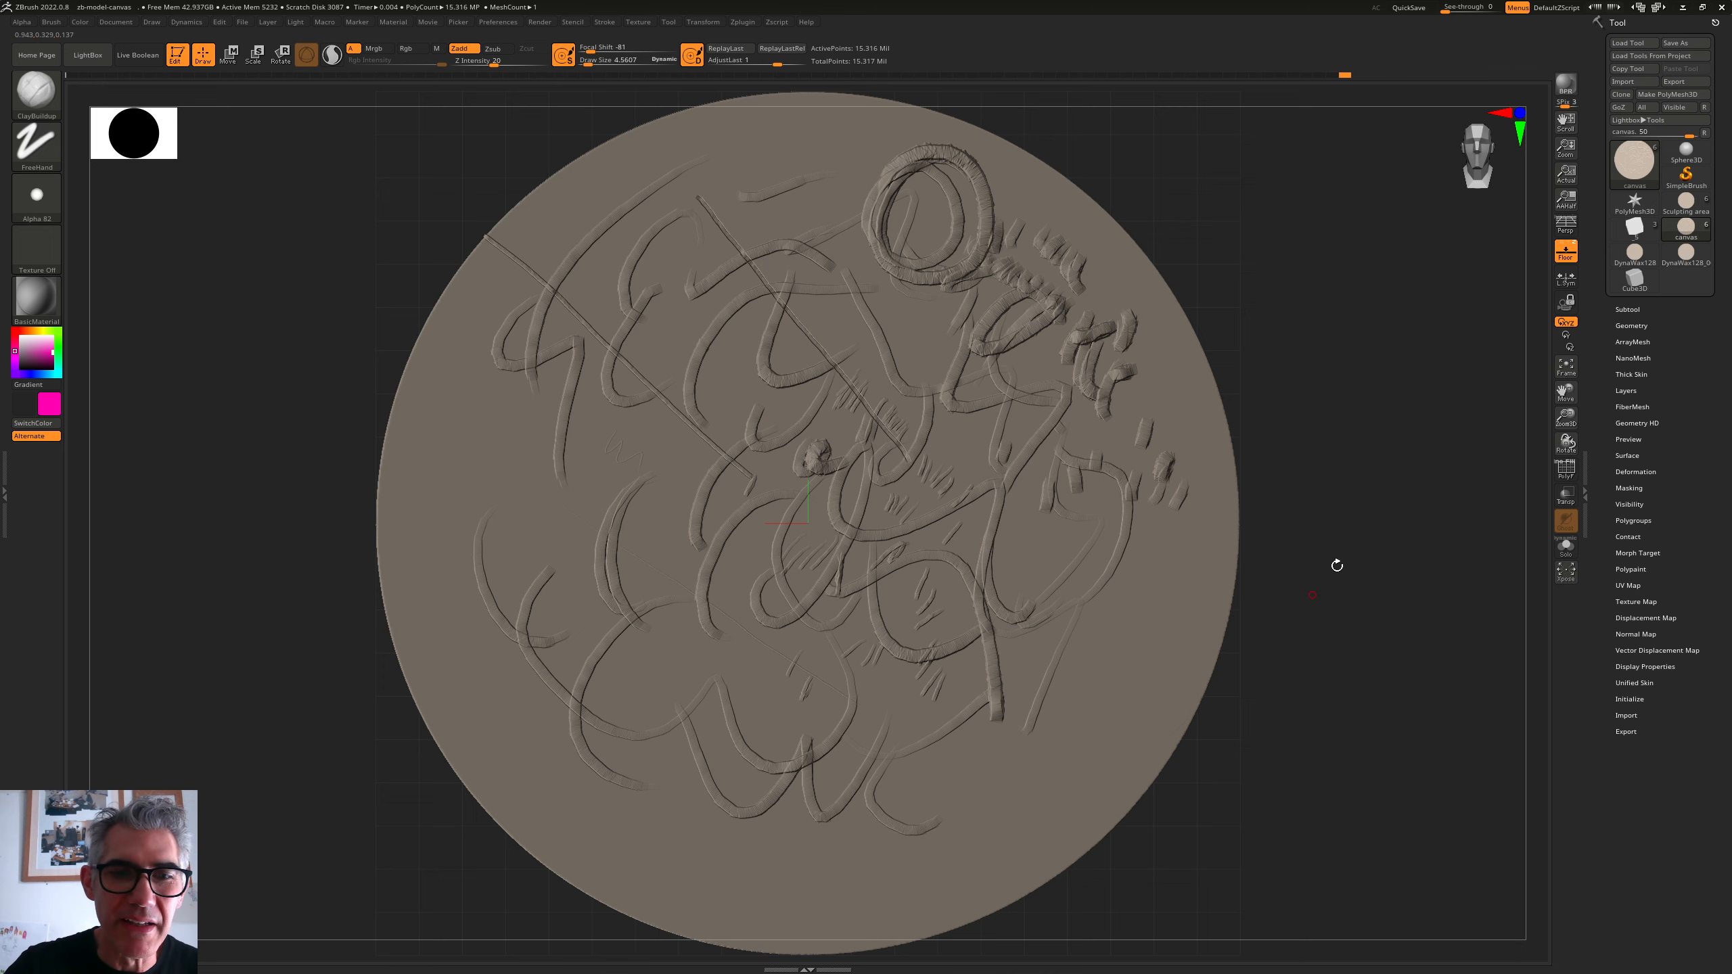
mouse_move(1337, 567)
mouse_down()
mouse_move(1385, 431)
mouse_move(1338, 439)
mouse_move(1354, 523)
mouse_up()
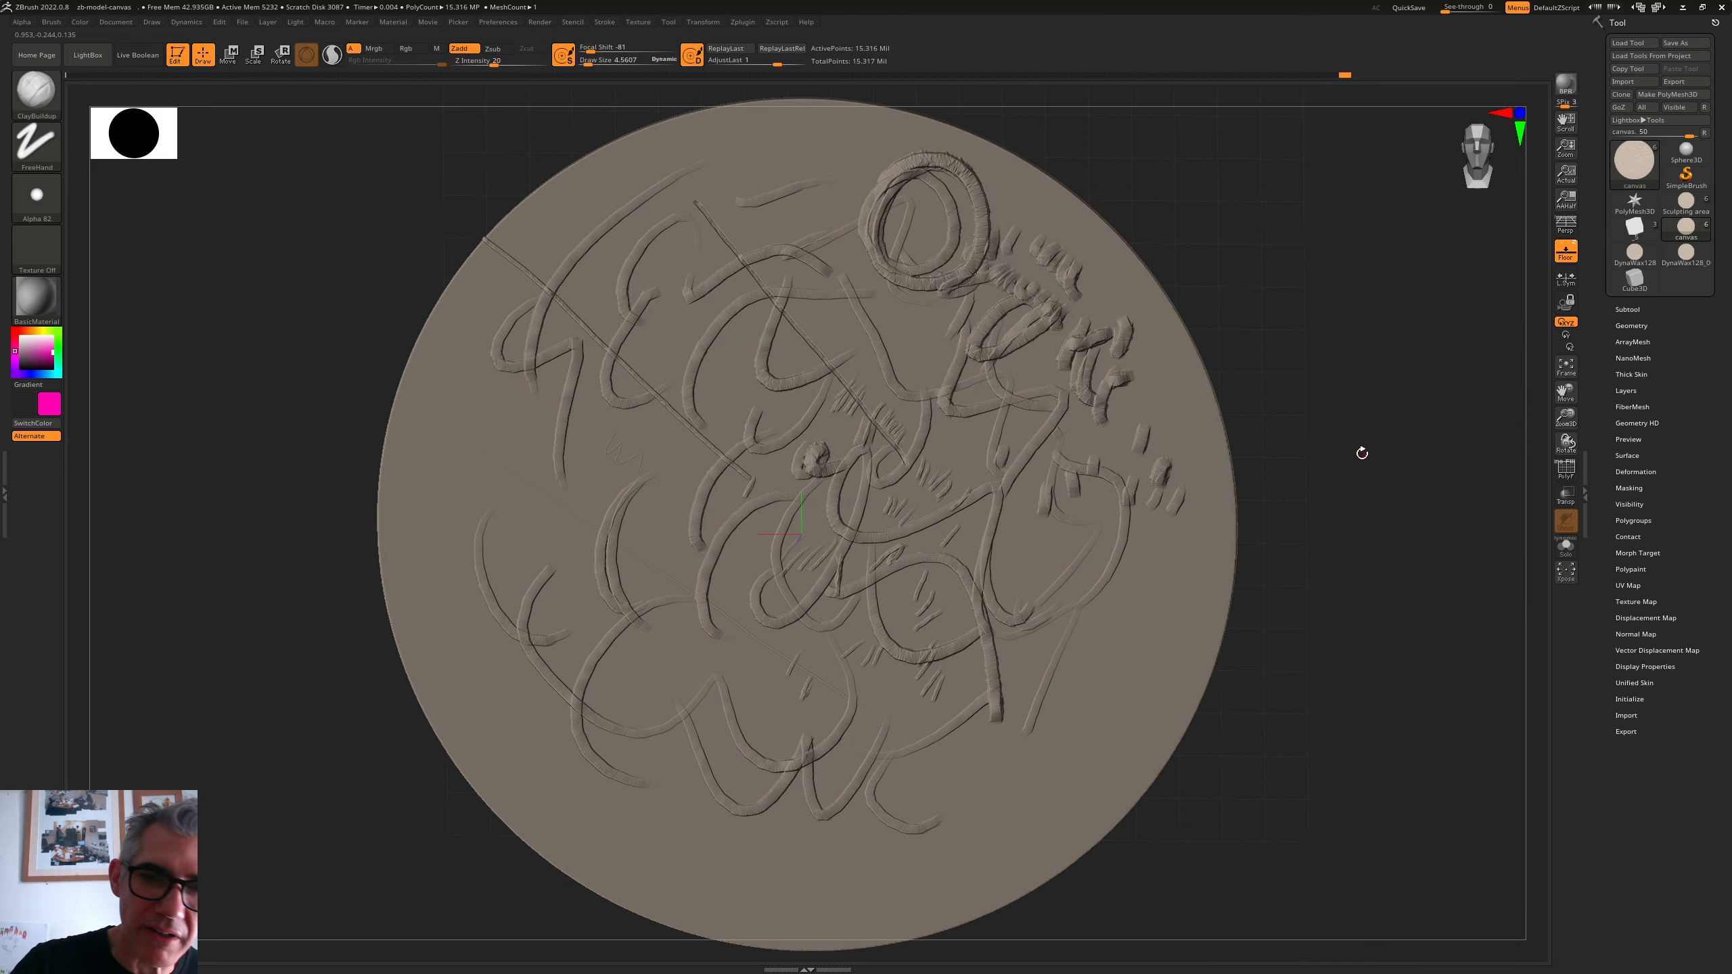
- Sculpt a patch of fine, short strokes on the disc just left of its centre
drag(1362, 454, 1380, 451)
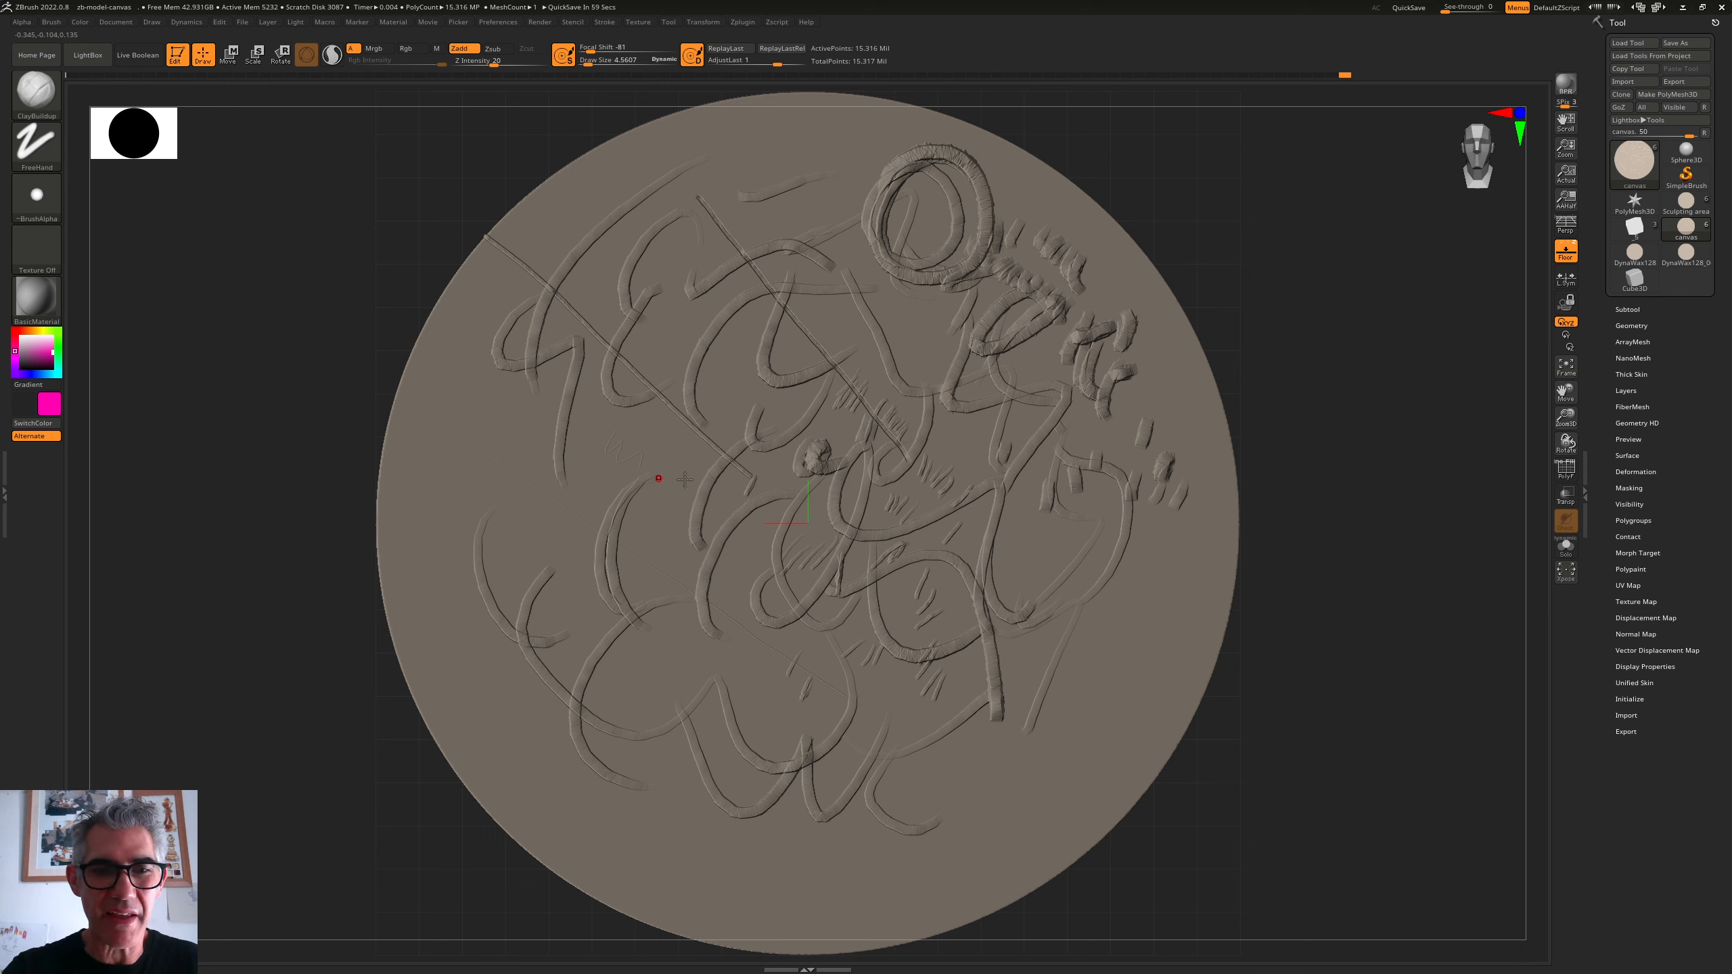
drag(675, 478, 681, 490)
mouse_move(670, 485)
mouse_down()
mouse_move(654, 518)
mouse_move(690, 566)
mouse_up()
mouse_move(671, 507)
mouse_down()
mouse_move(680, 522)
mouse_move(686, 491)
mouse_move(468, 263)
mouse_up()
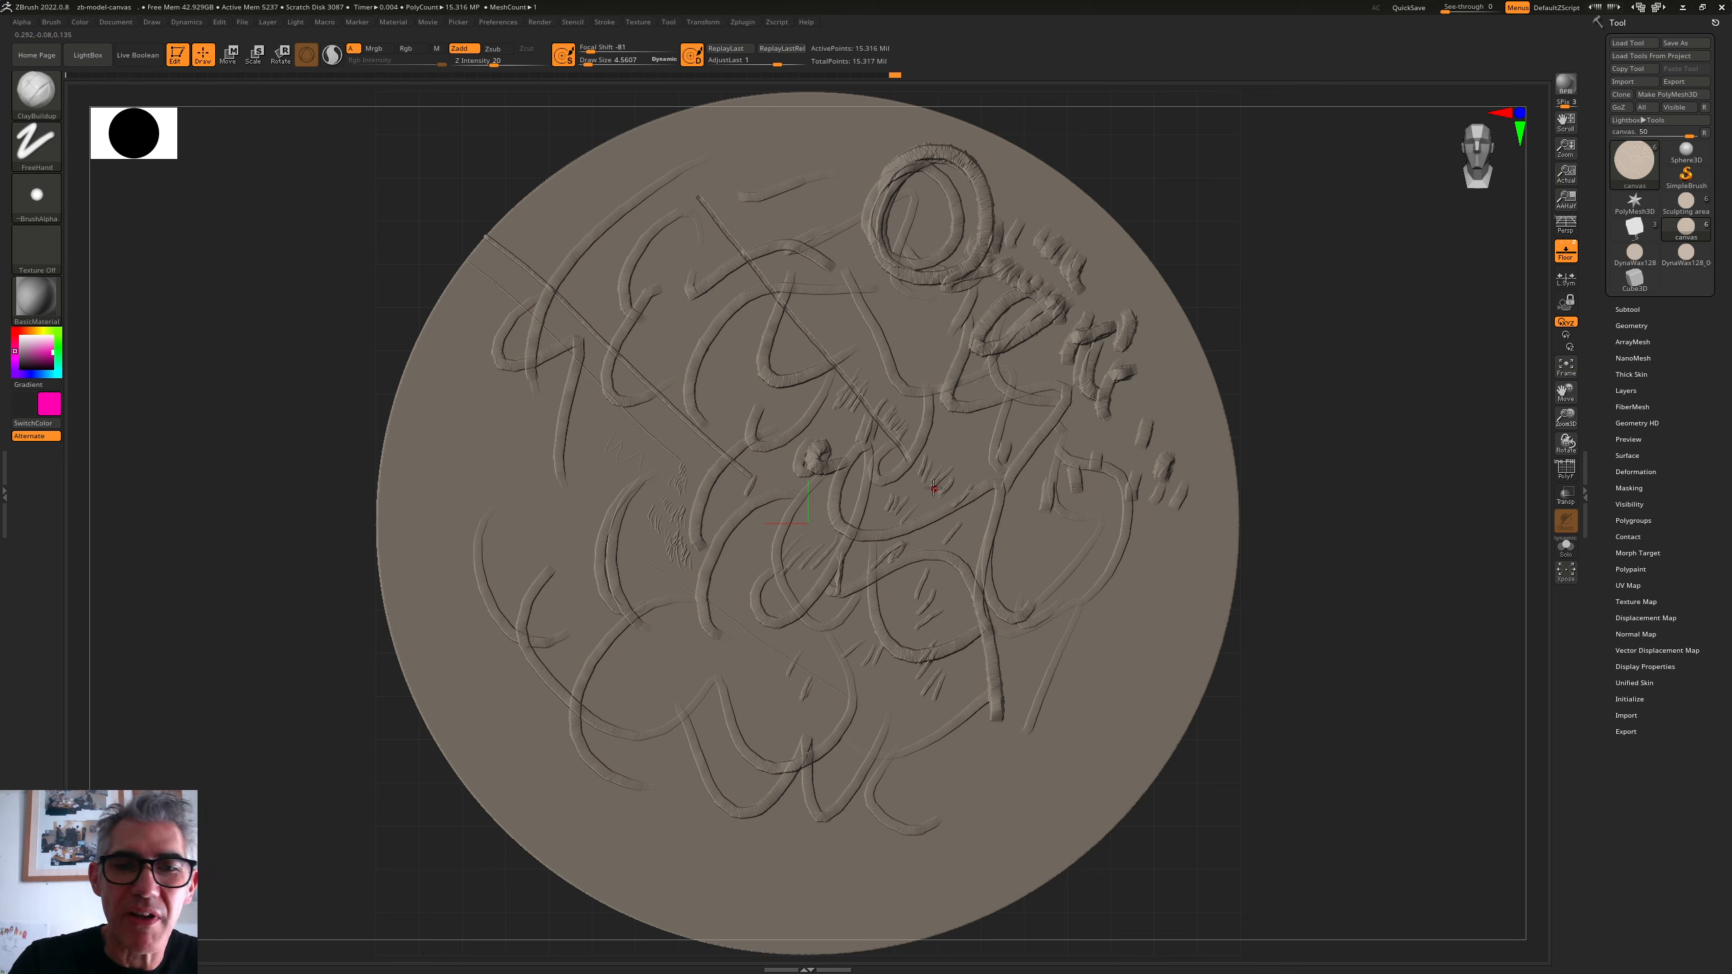
drag(679, 450, 497, 261)
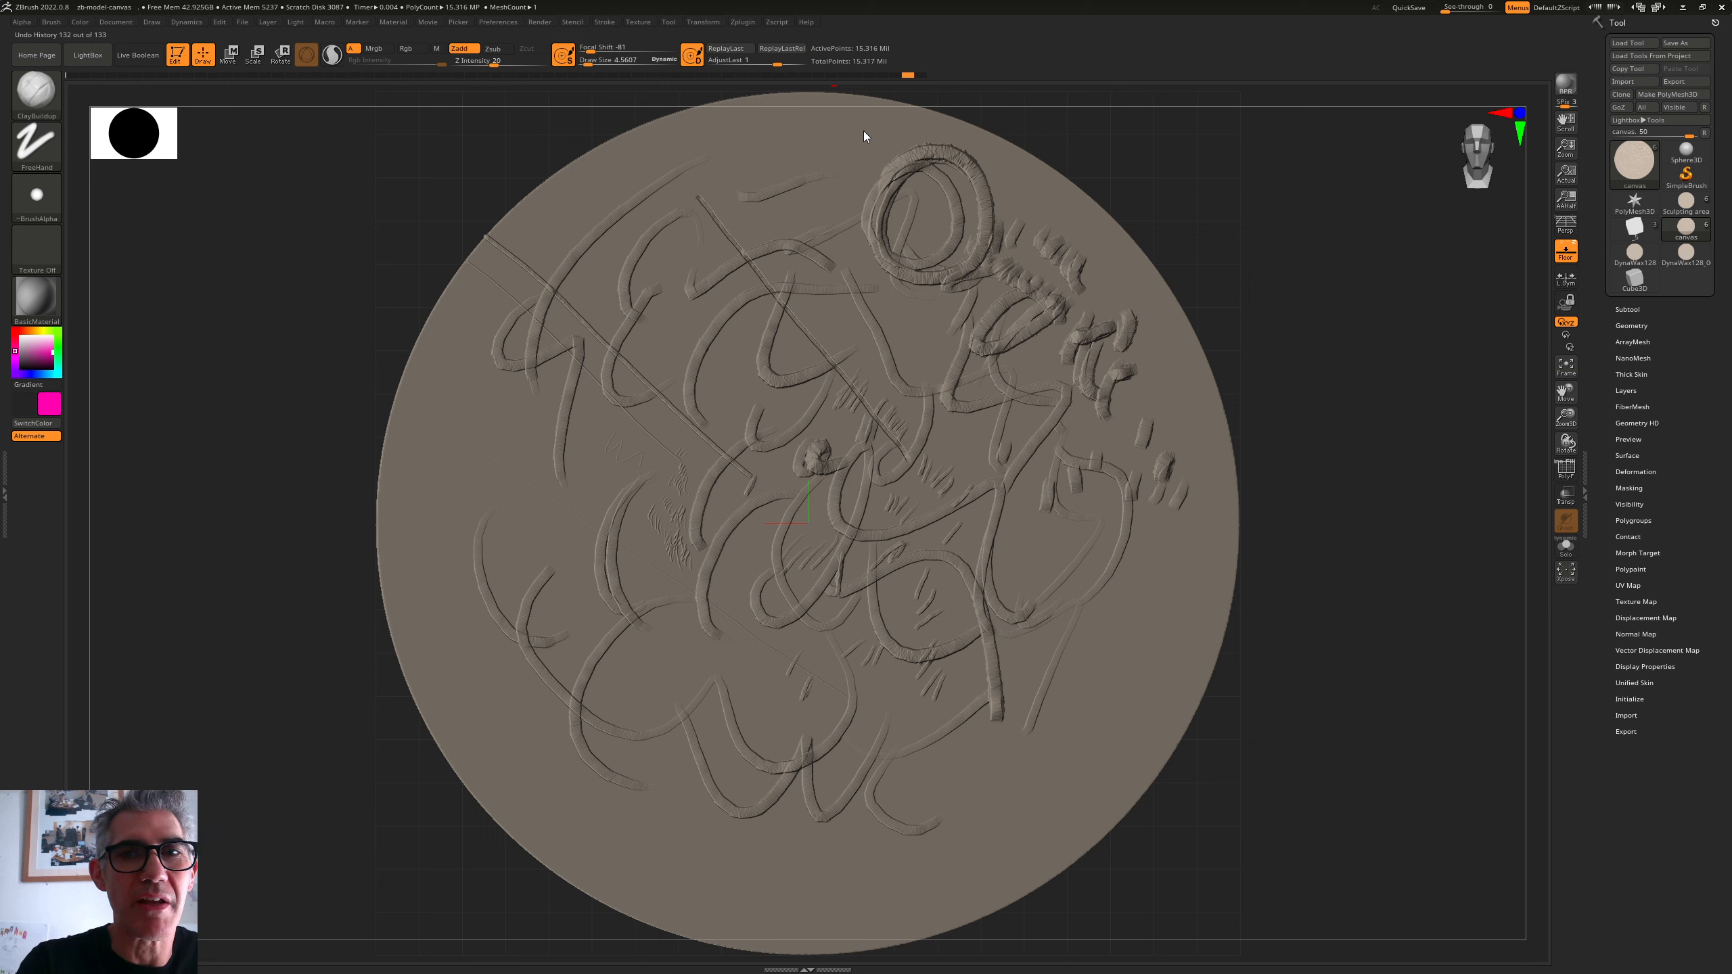
- Rewind the undo history to its earliest remaining state and start recording it as a movie with F History
key(ctrl+z)
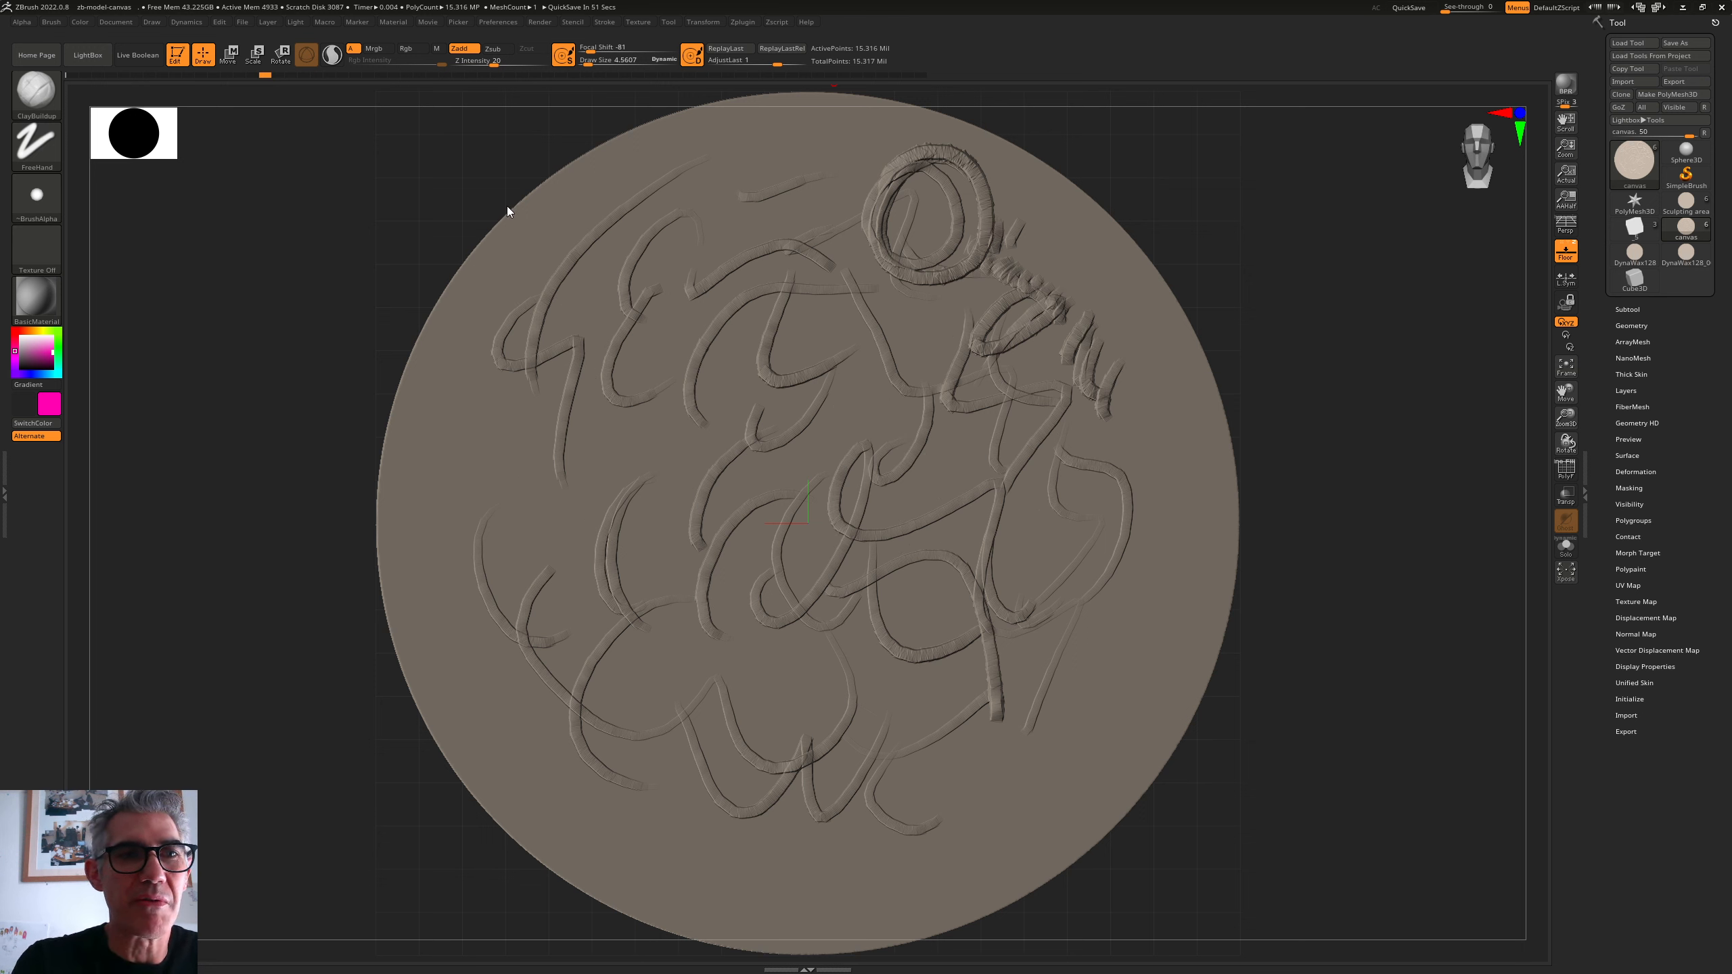
drag(265, 75, 72, 75)
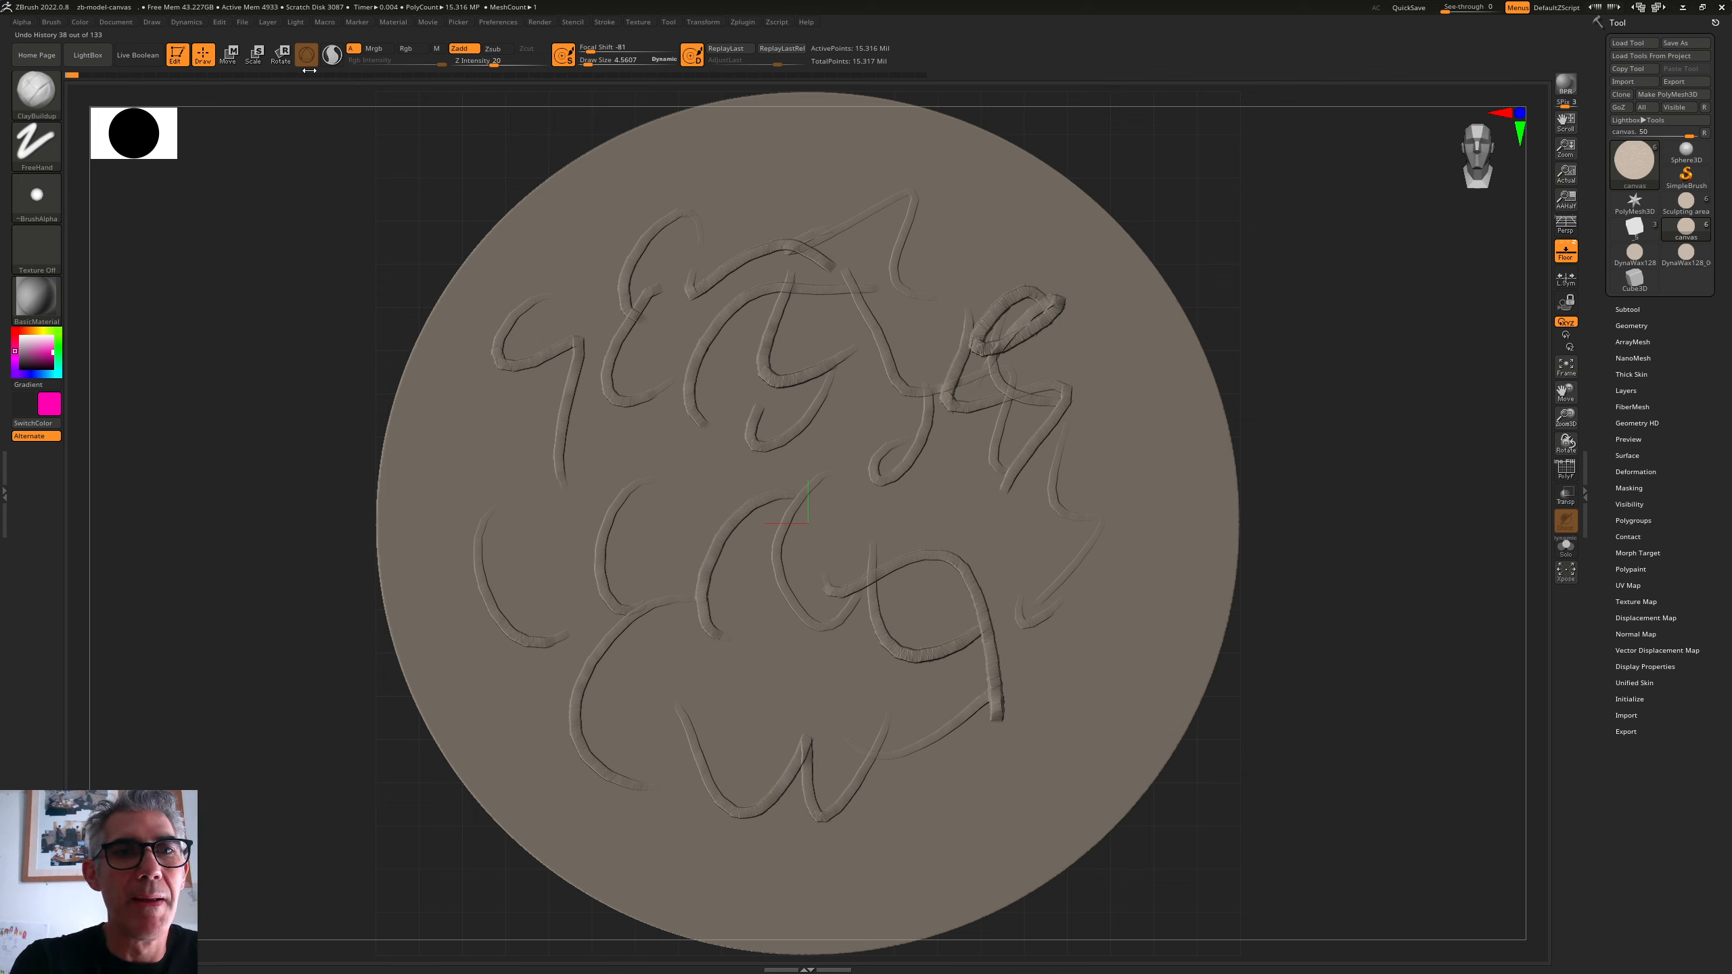
click(428, 22)
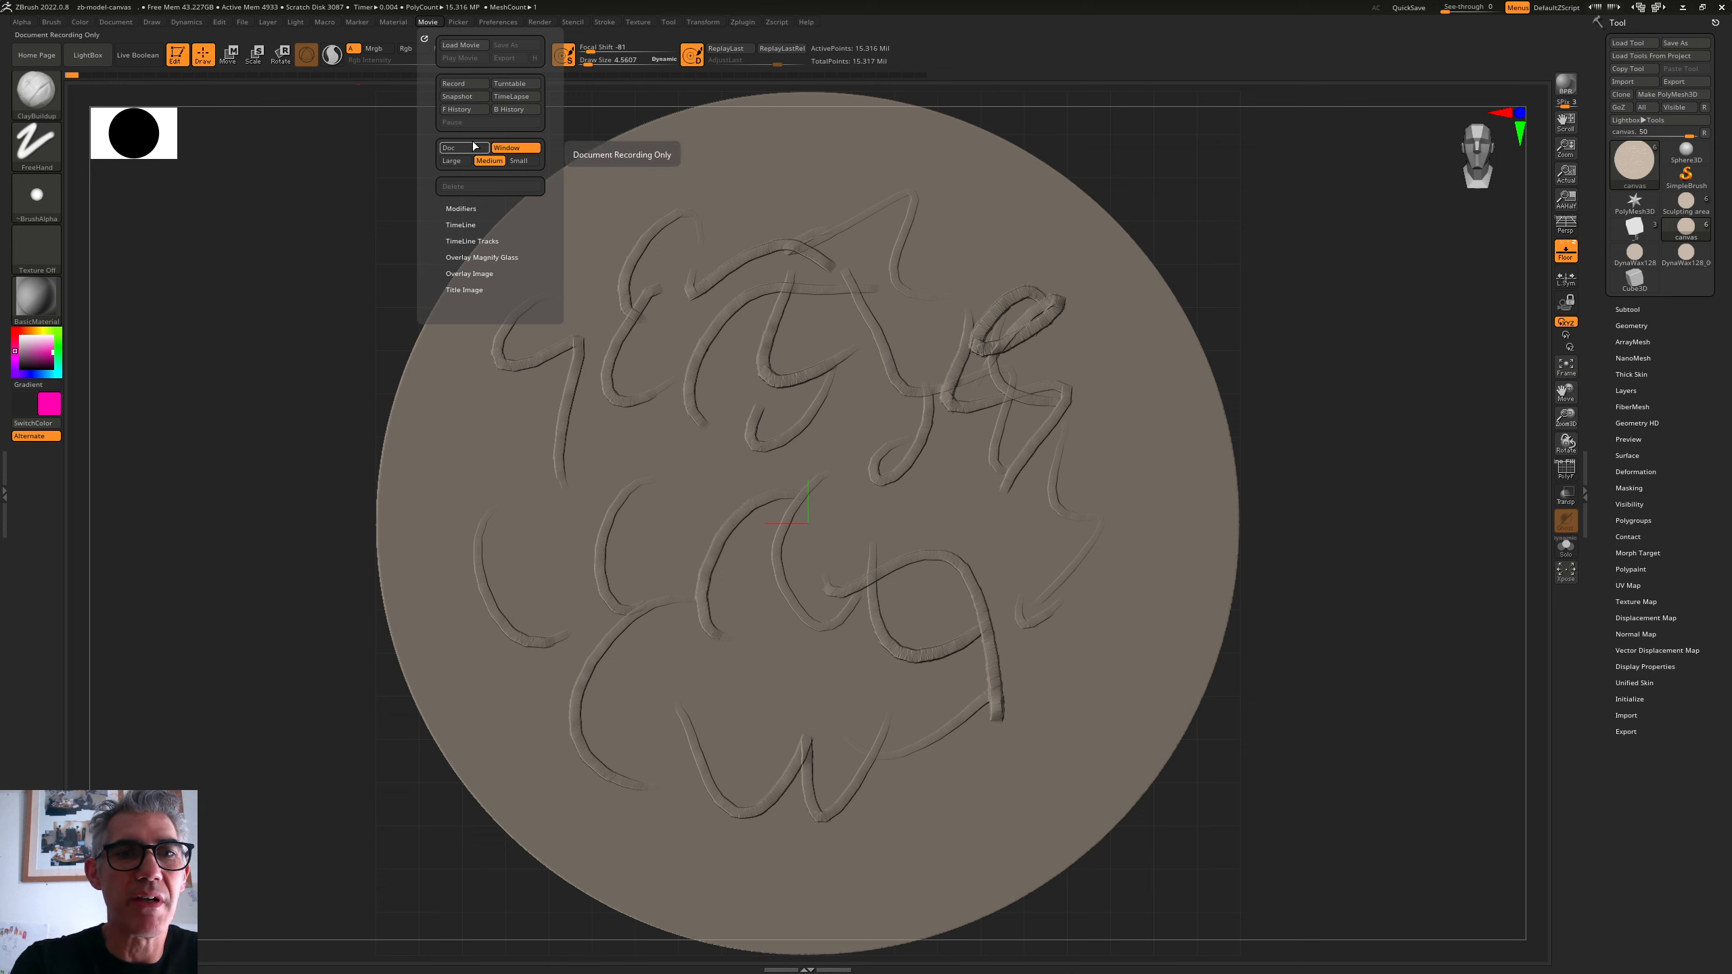
click(457, 109)
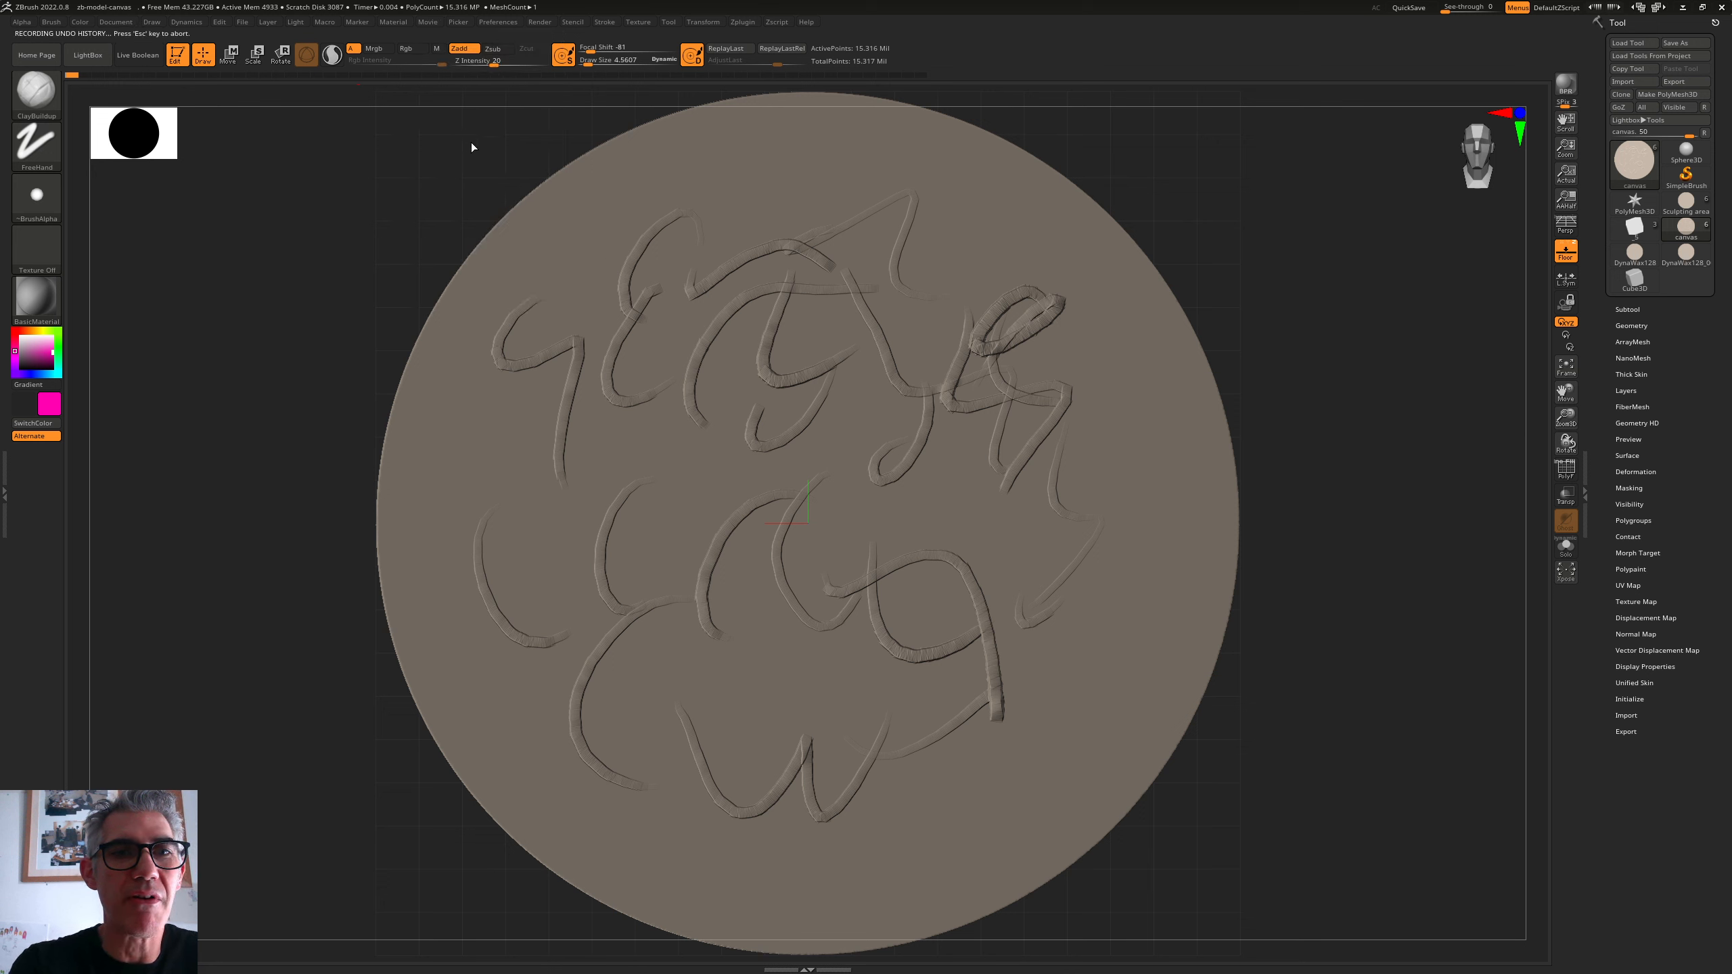